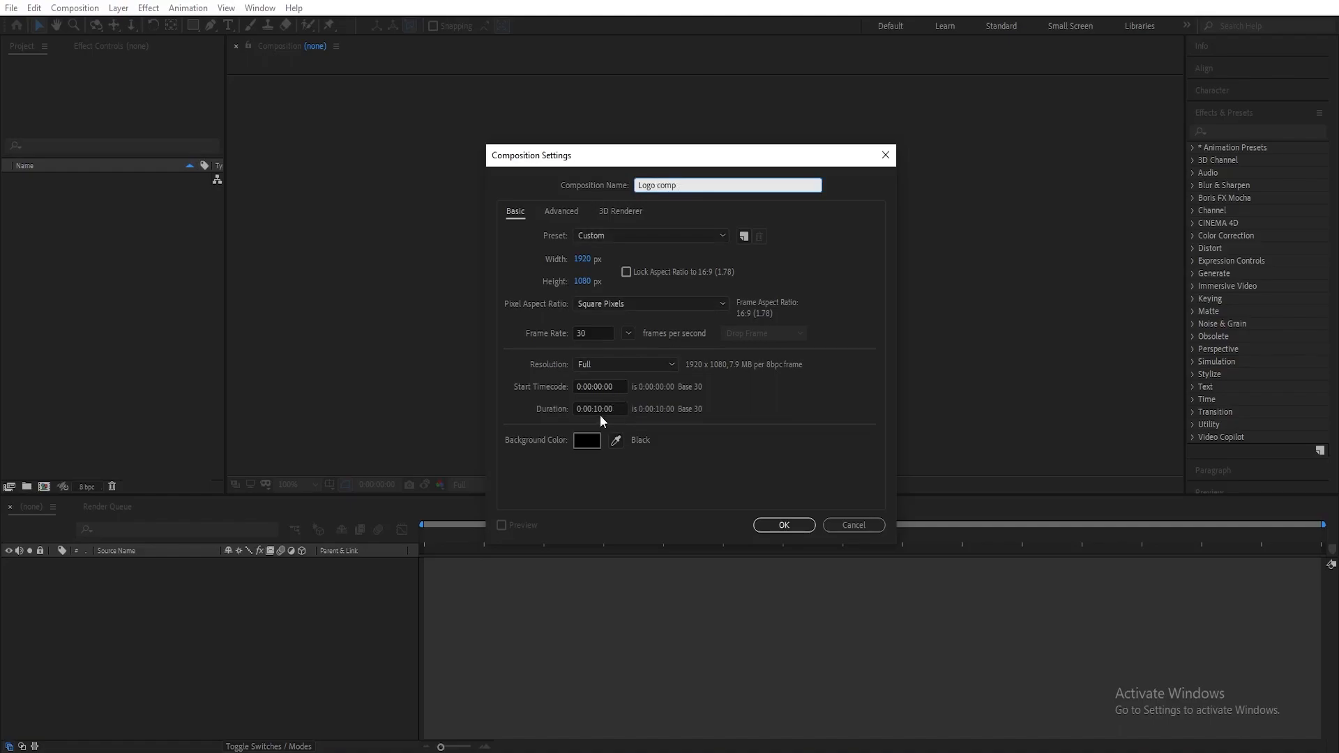
- Create the composition Logo comp at 1920 × 1080 px, 30 frames per second, with a duration of 0:00:10:00
left_click(582, 259)
key("Tab")
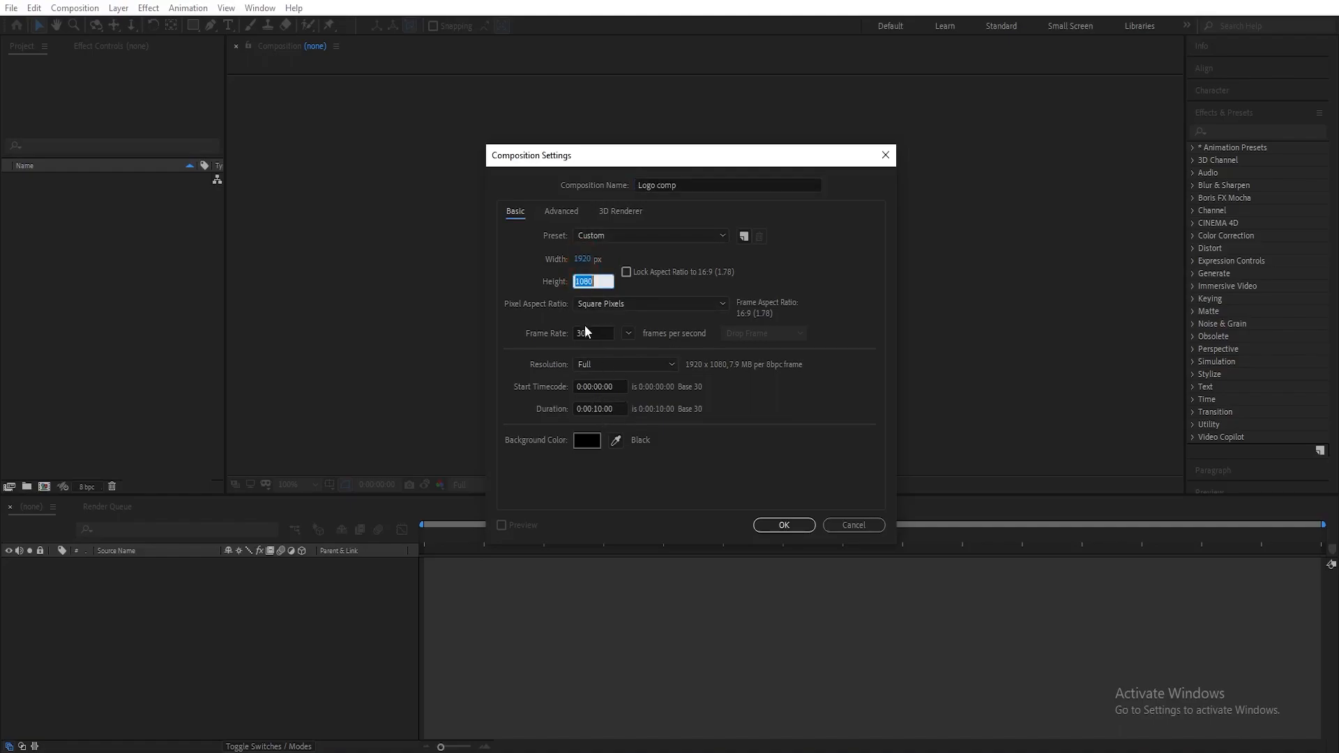
key("Tab")
left_click(614, 408)
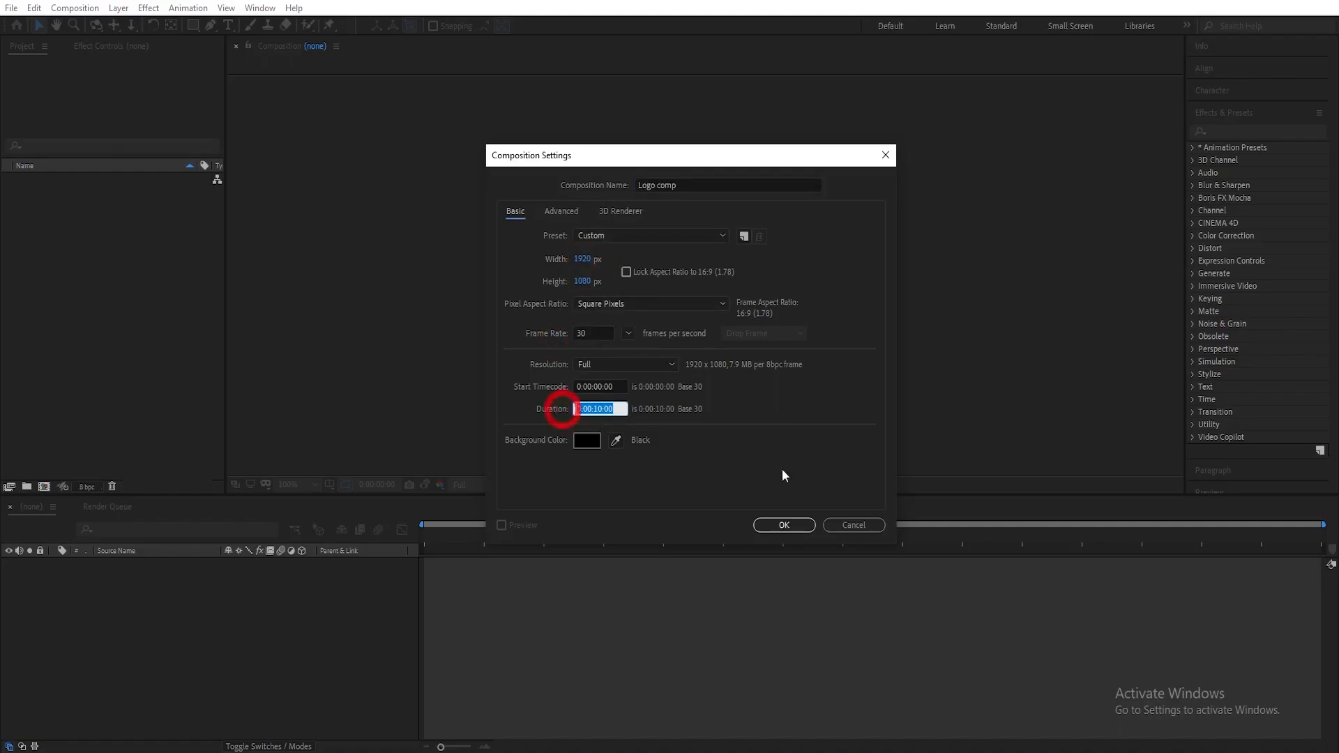
left_click(787, 524)
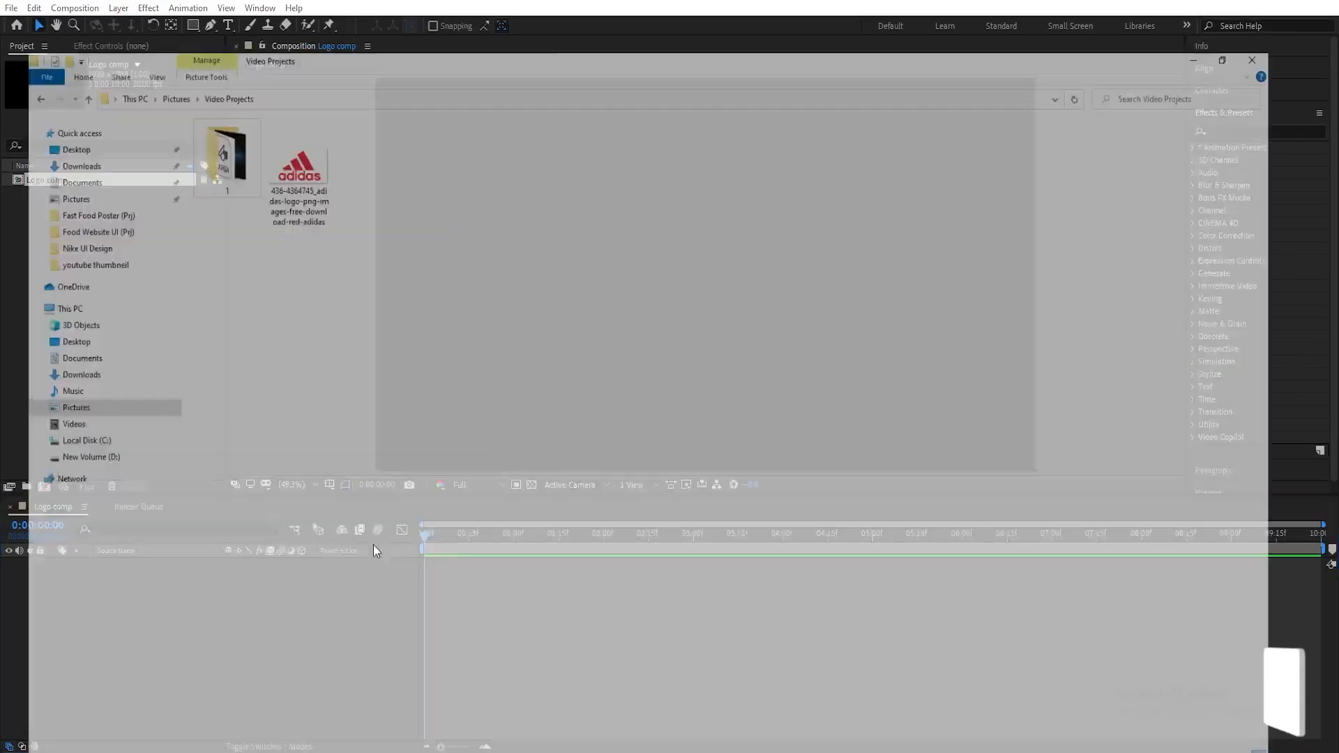
- Import the red adidas logo PNG from the Video Projects folder, add it to Logo comp and scale it to 111%
left_click_drag(299, 167, 113, 293)
left_click_drag(78, 182, 155, 570)
key("s")
left_click_drag(241, 577, 249, 578)
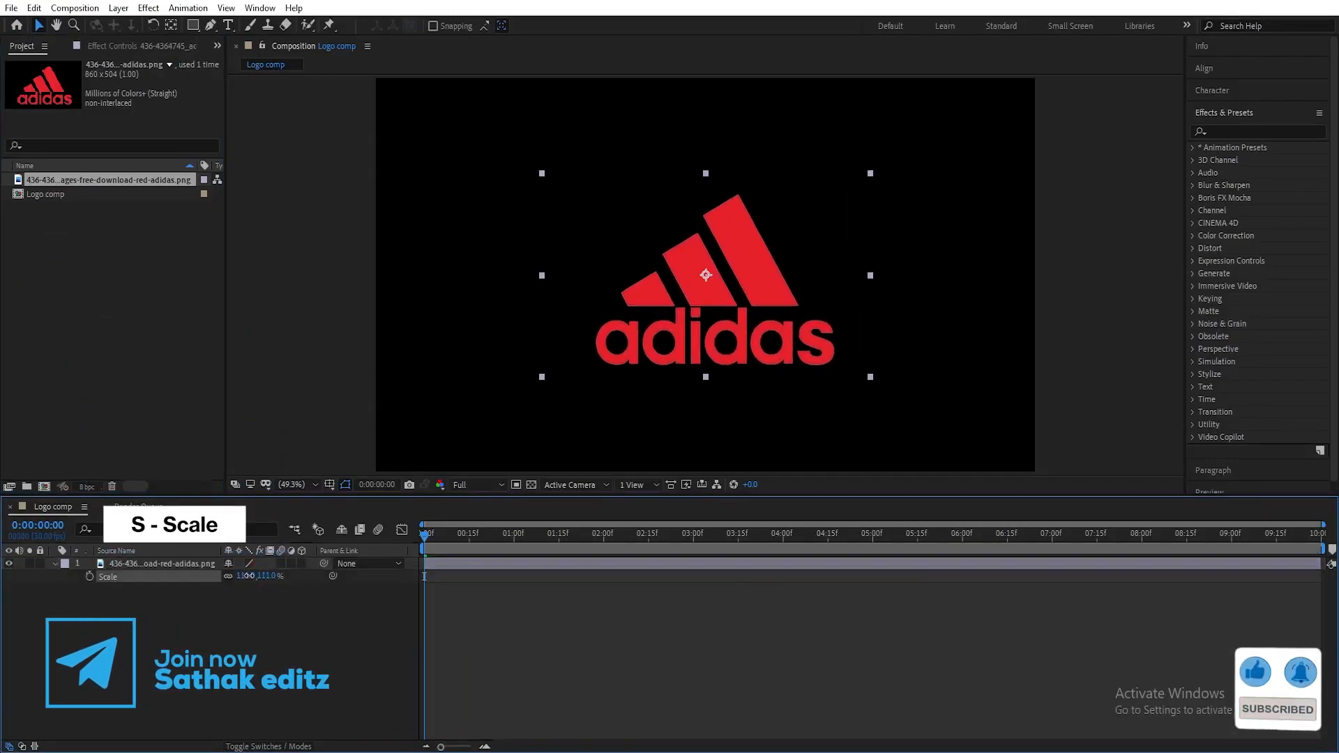
left_click(209, 596)
- Pre-compose the adidas logo layer as "Logo comp", moving all attributes into the new composition
right_click(158, 558)
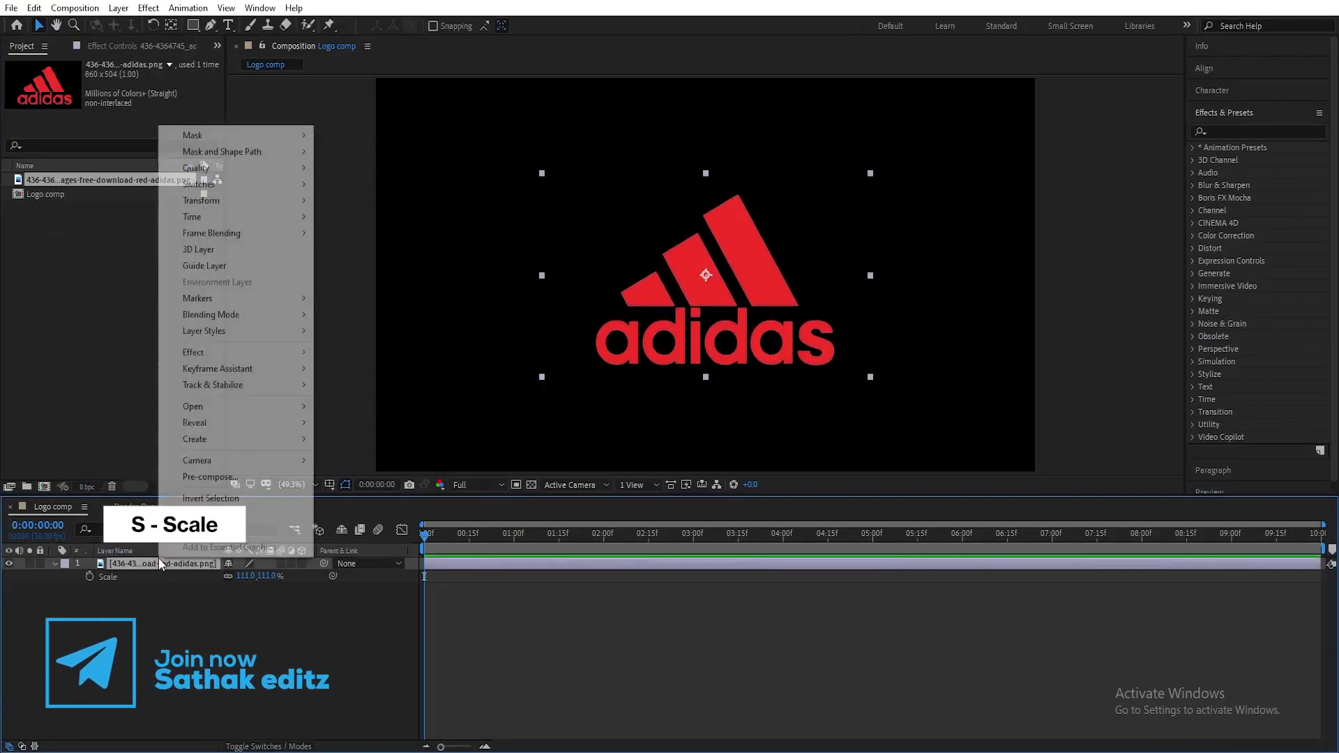
left_click(211, 480)
type("Lo")
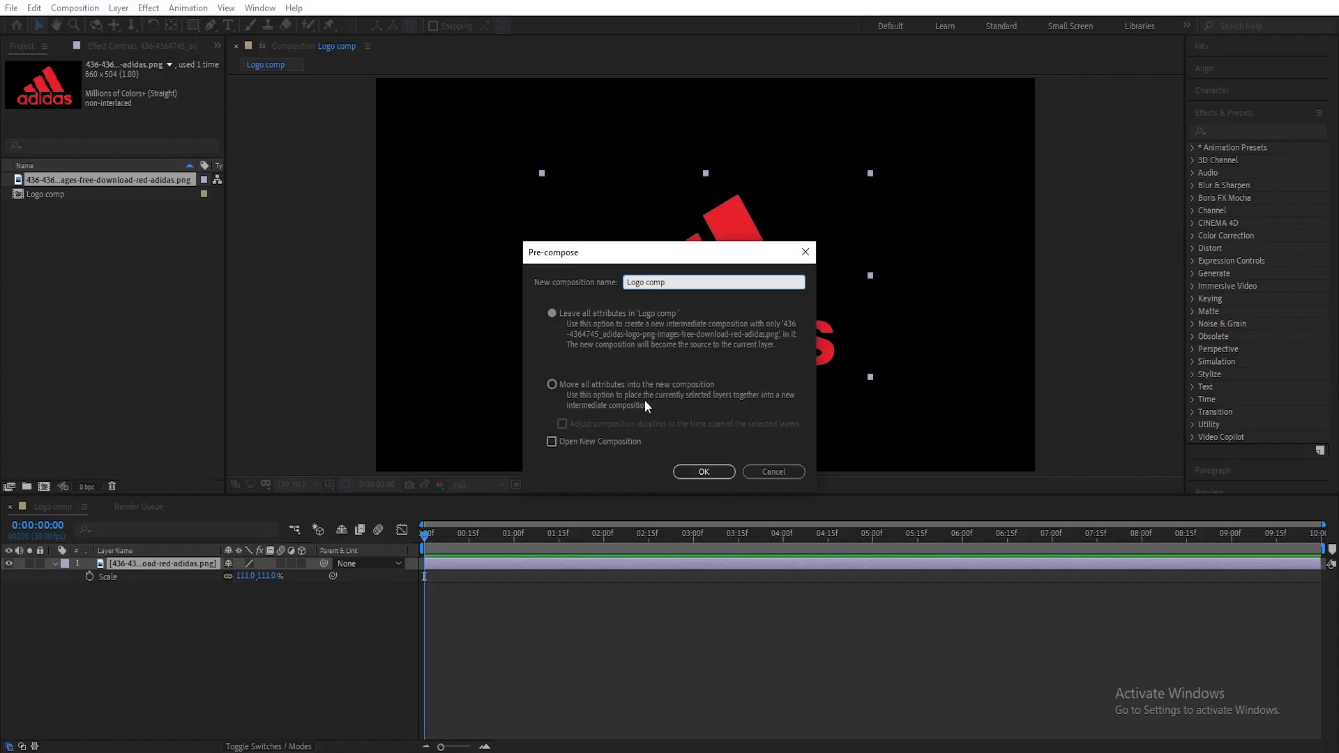
type("go comp")
left_click(551, 385)
left_click(701, 472)
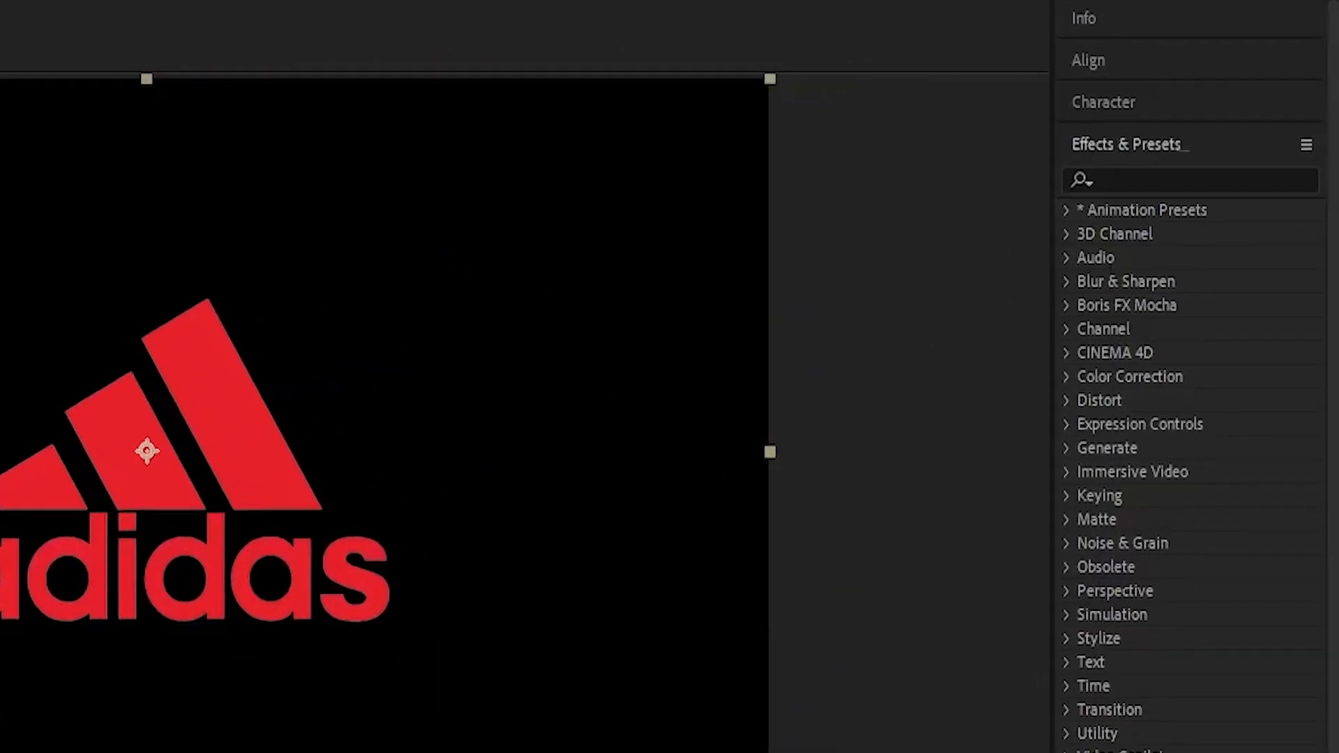
- Apply the Fill effect to the logo layer and set its colour to white (FFFFFF)
left_click(1247, 176)
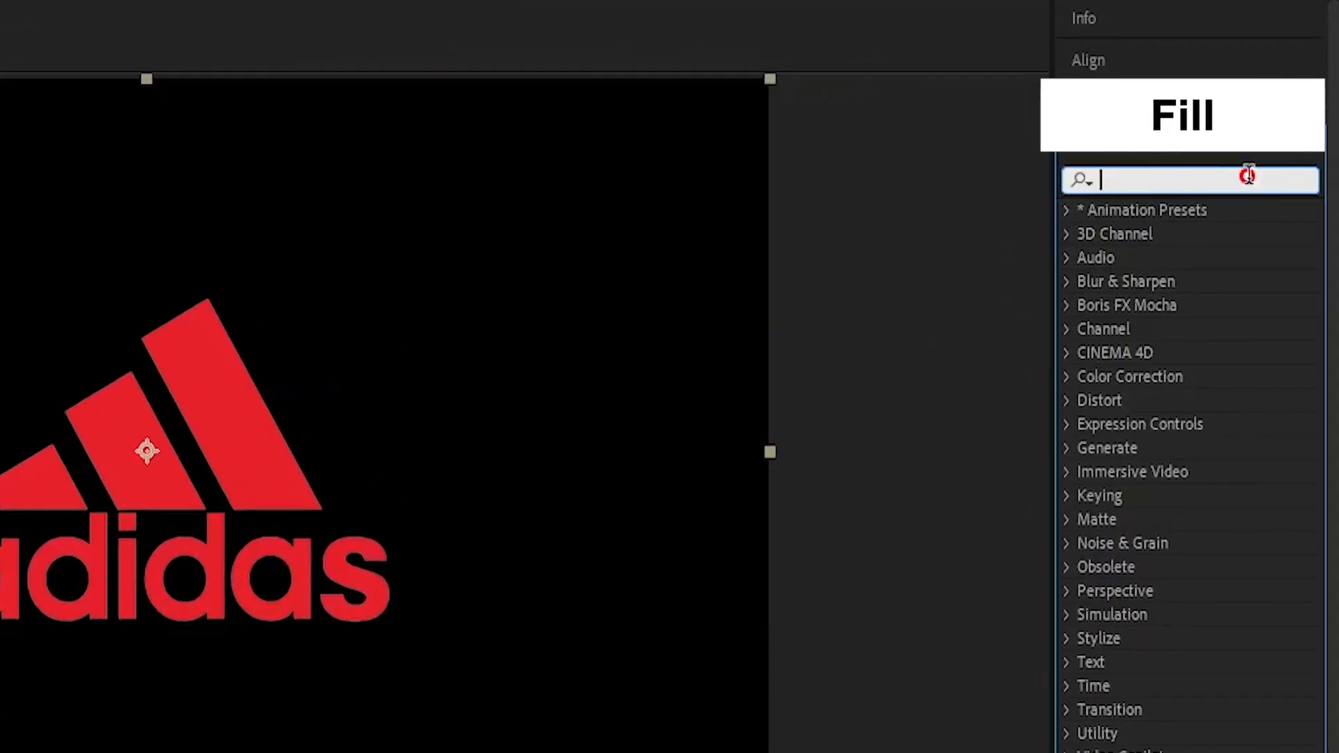
type("Fill")
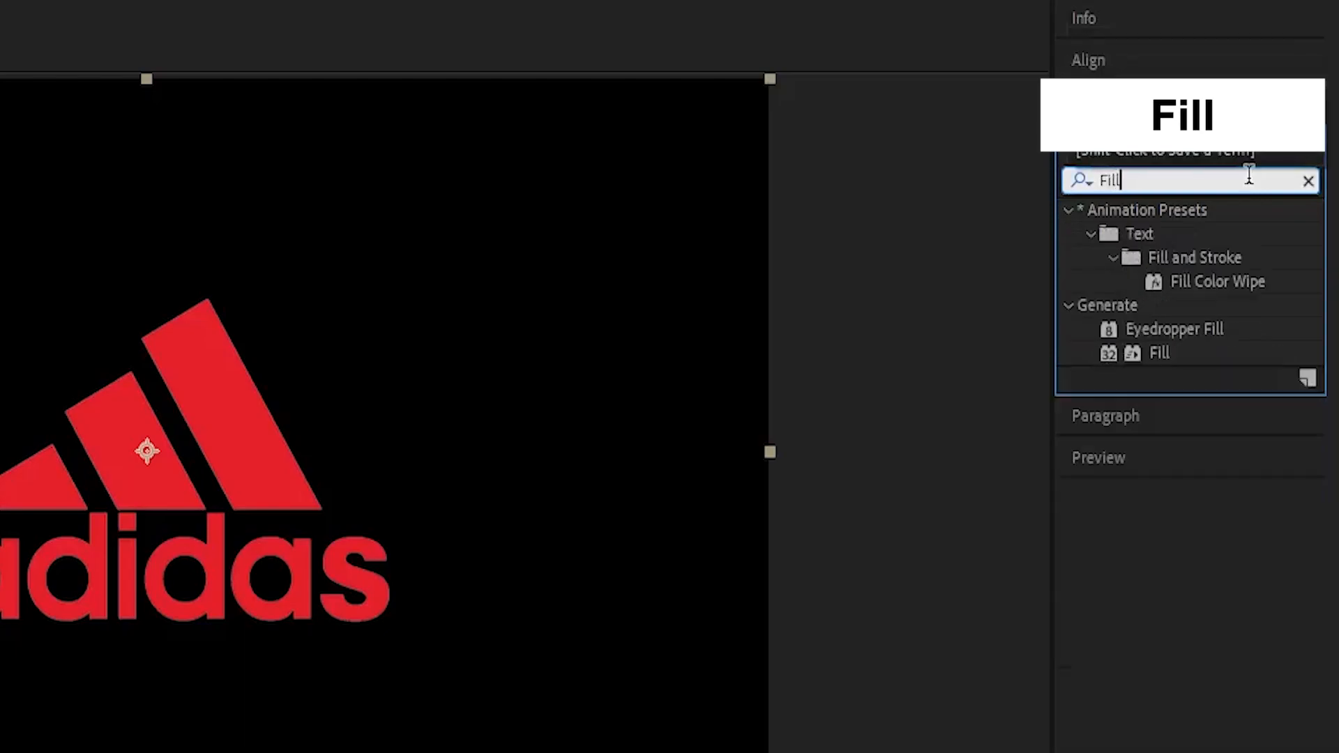
left_click_drag(1175, 353, 246, 408)
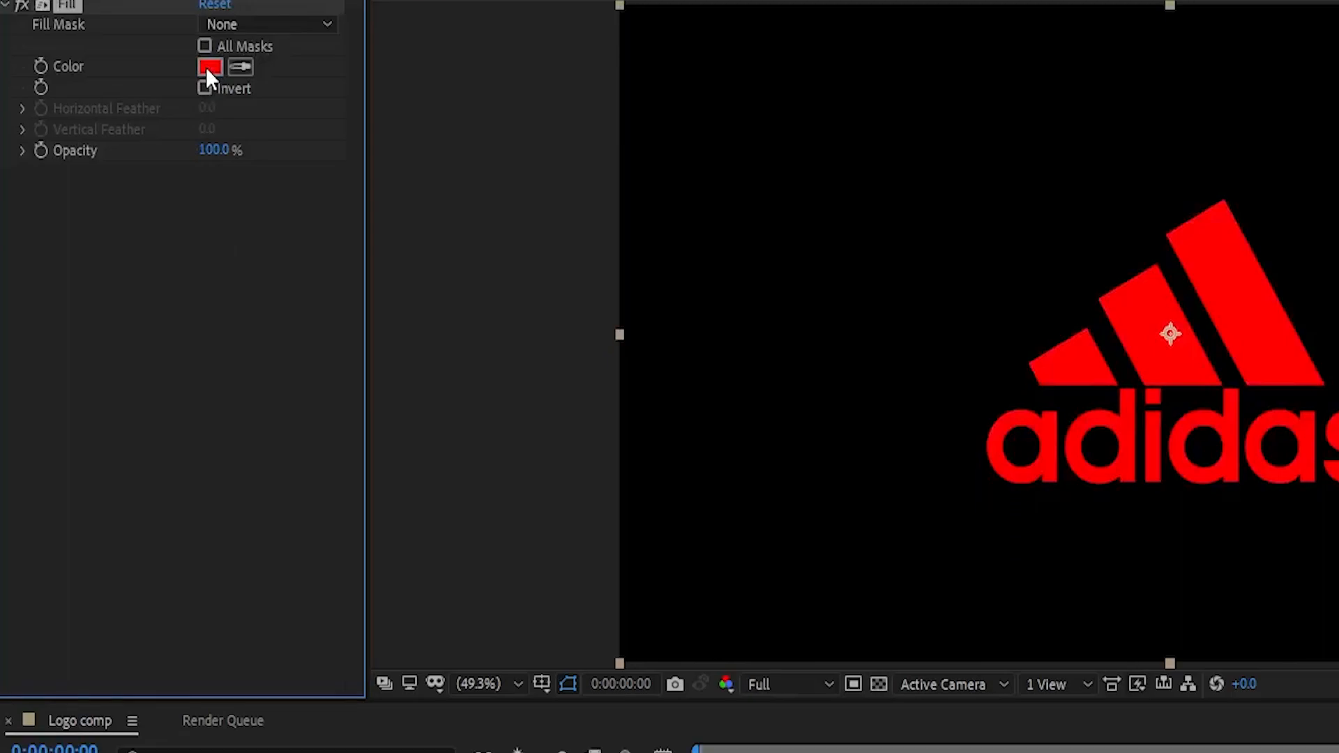
left_click(209, 72)
type("ffffff")
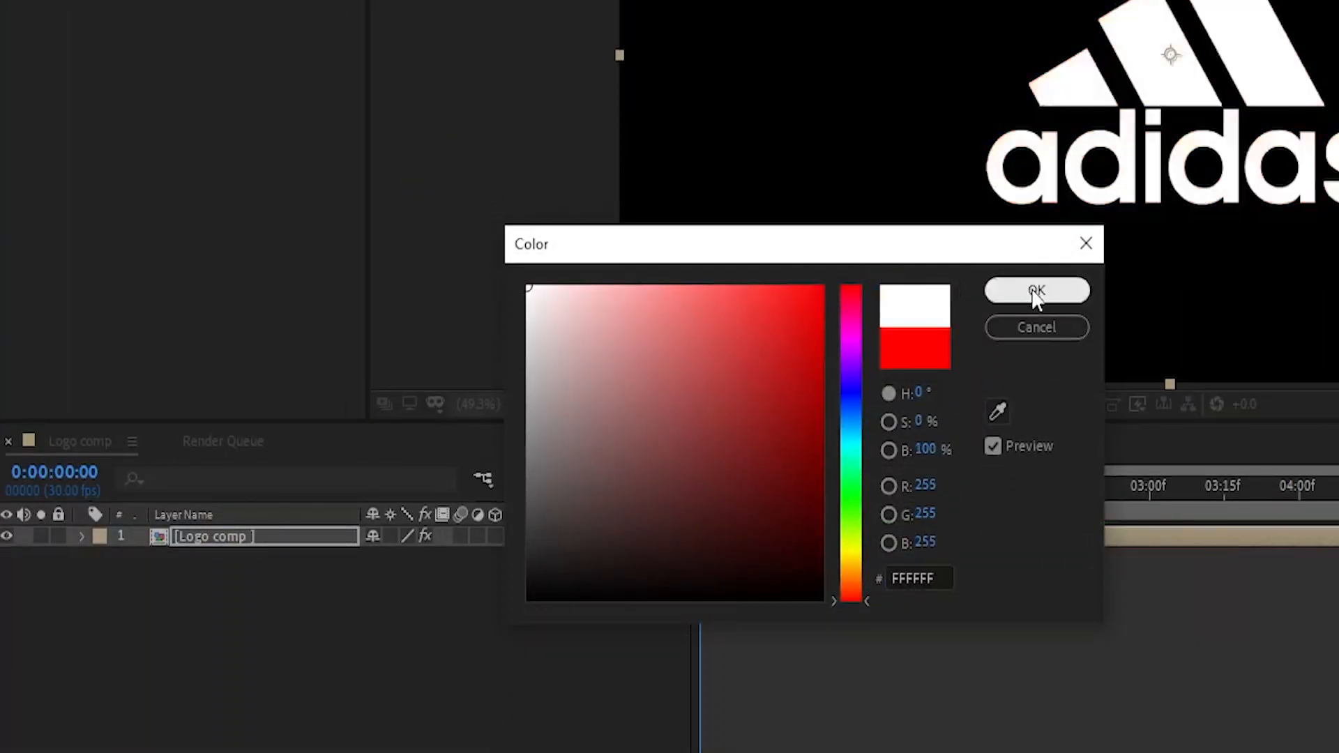
left_click(1037, 410)
- Pre-compose the filled logo layer as "White logo", moving all attributes into the new composition
right_click(198, 540)
left_click(294, 408)
type("White logo")
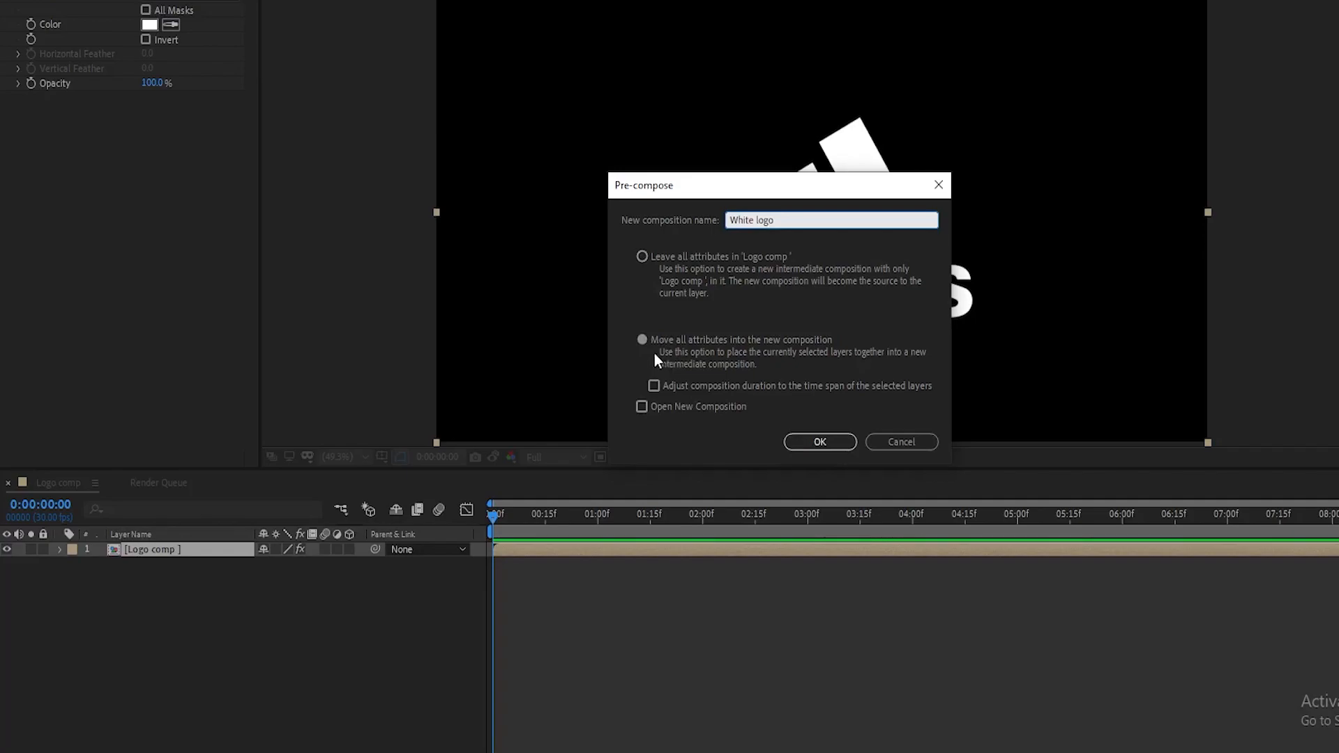
left_click(814, 442)
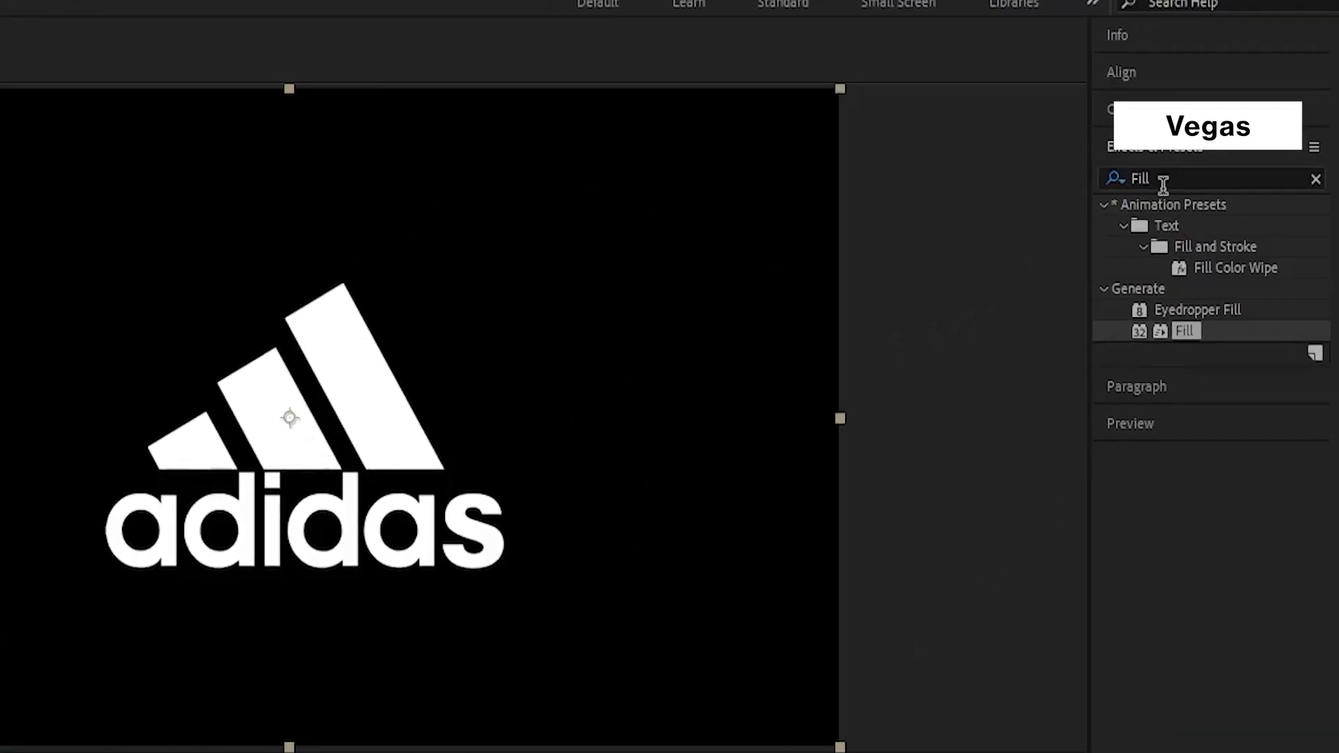
- Apply the Vegas effect to the White logo layer and set its blend mode to Transparent
left_click(1171, 181)
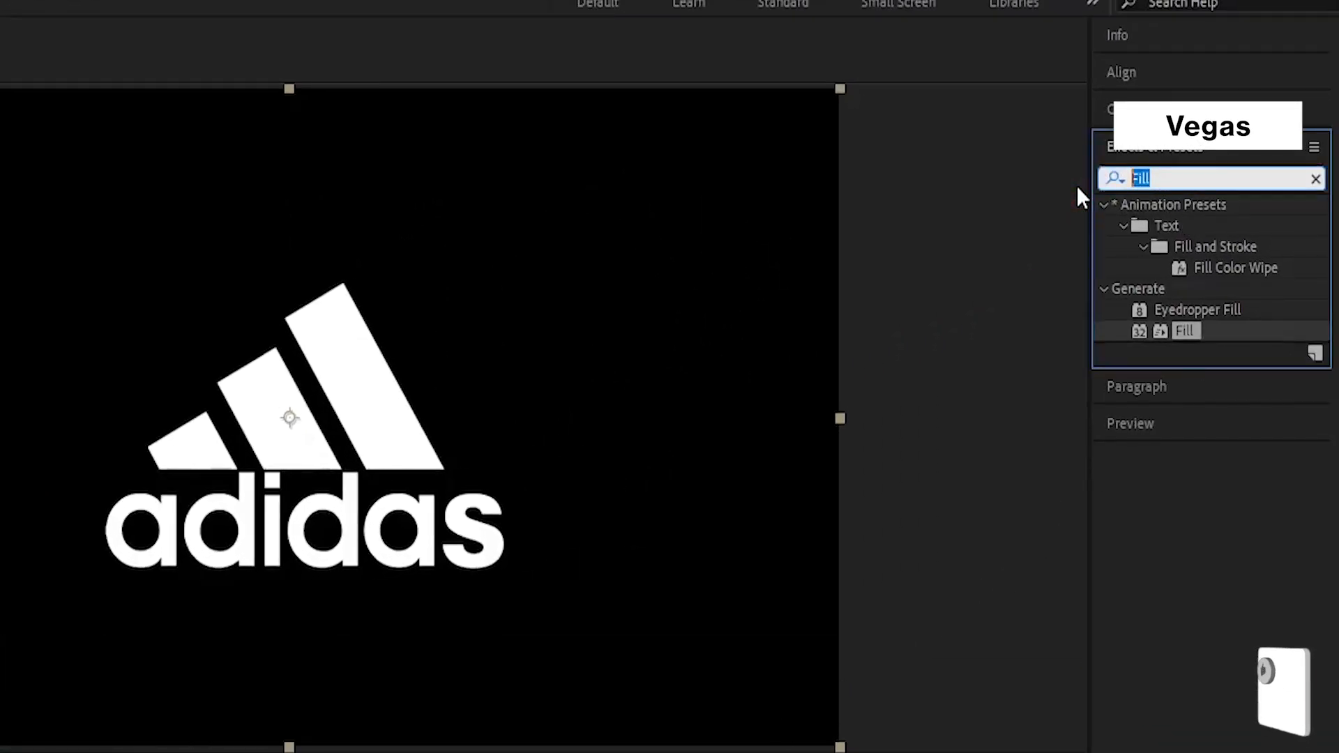
type("Vegas")
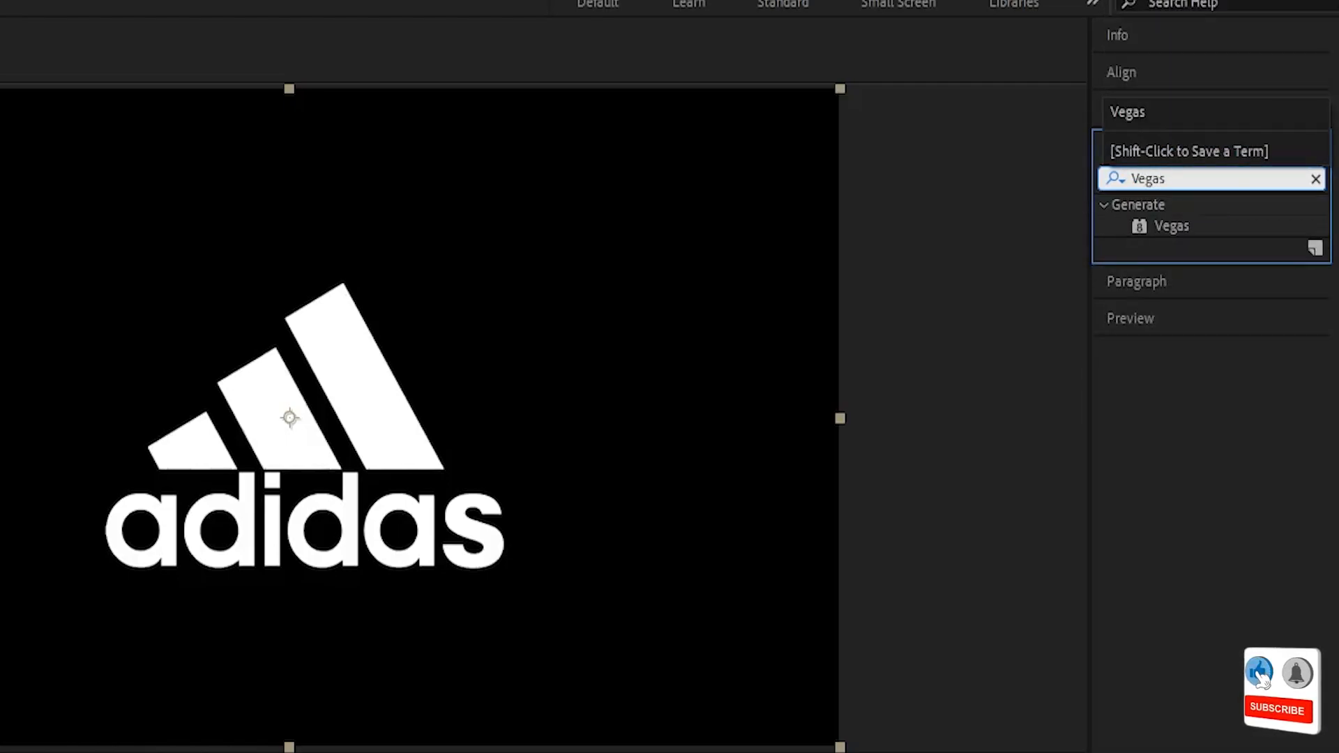
left_click_drag(1147, 227, 203, 515)
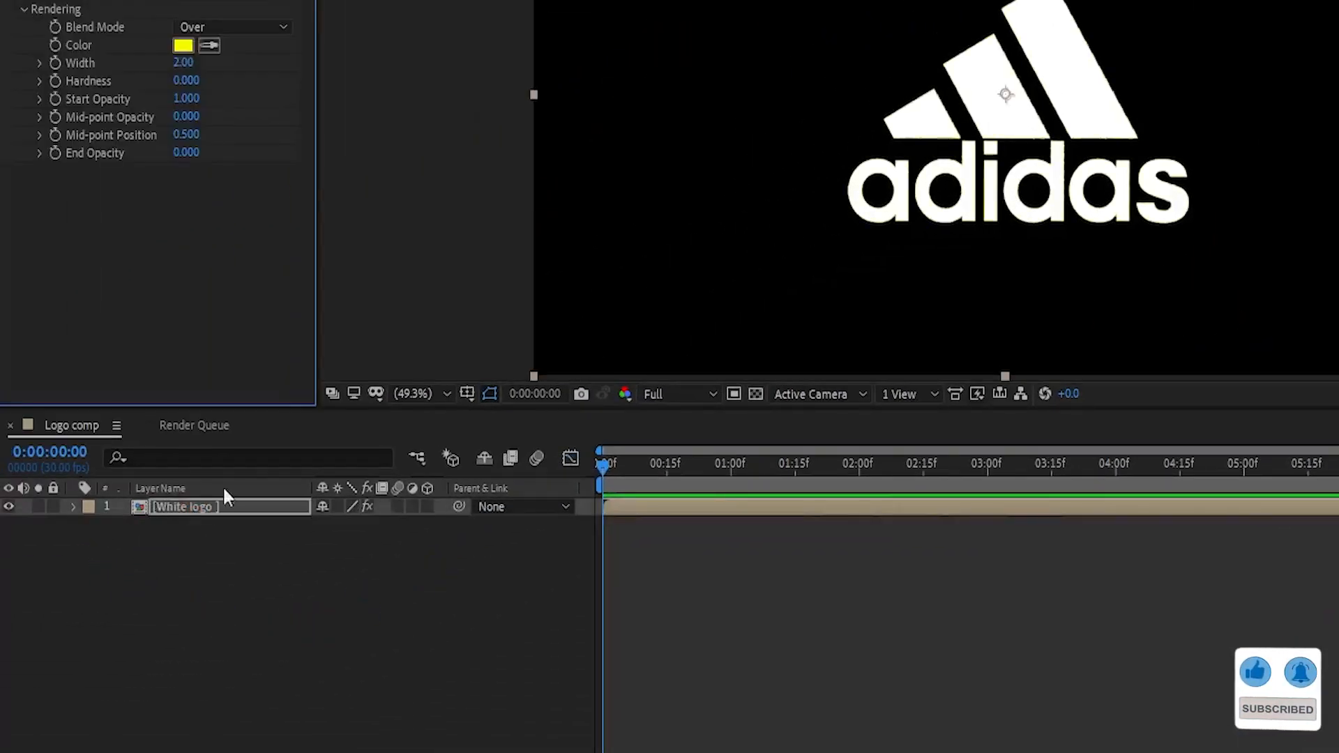
left_click(190, 27)
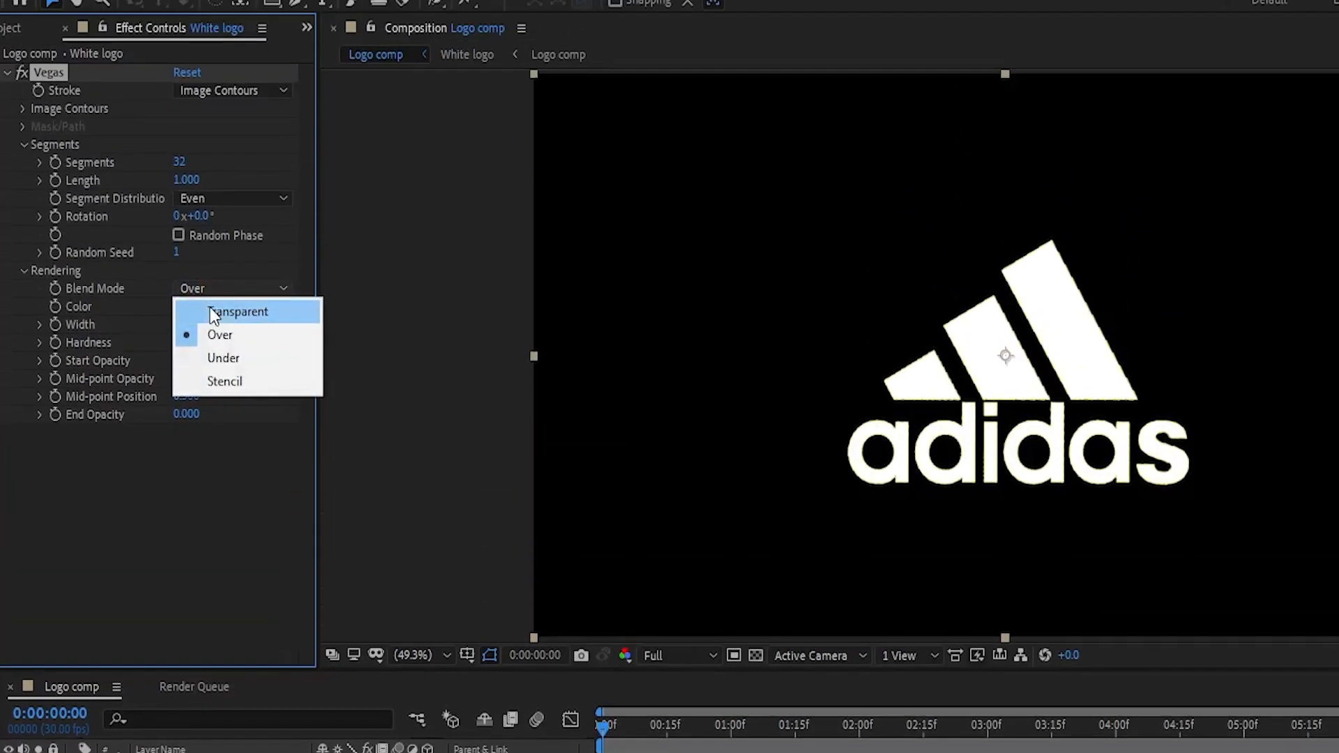
left_click(214, 313)
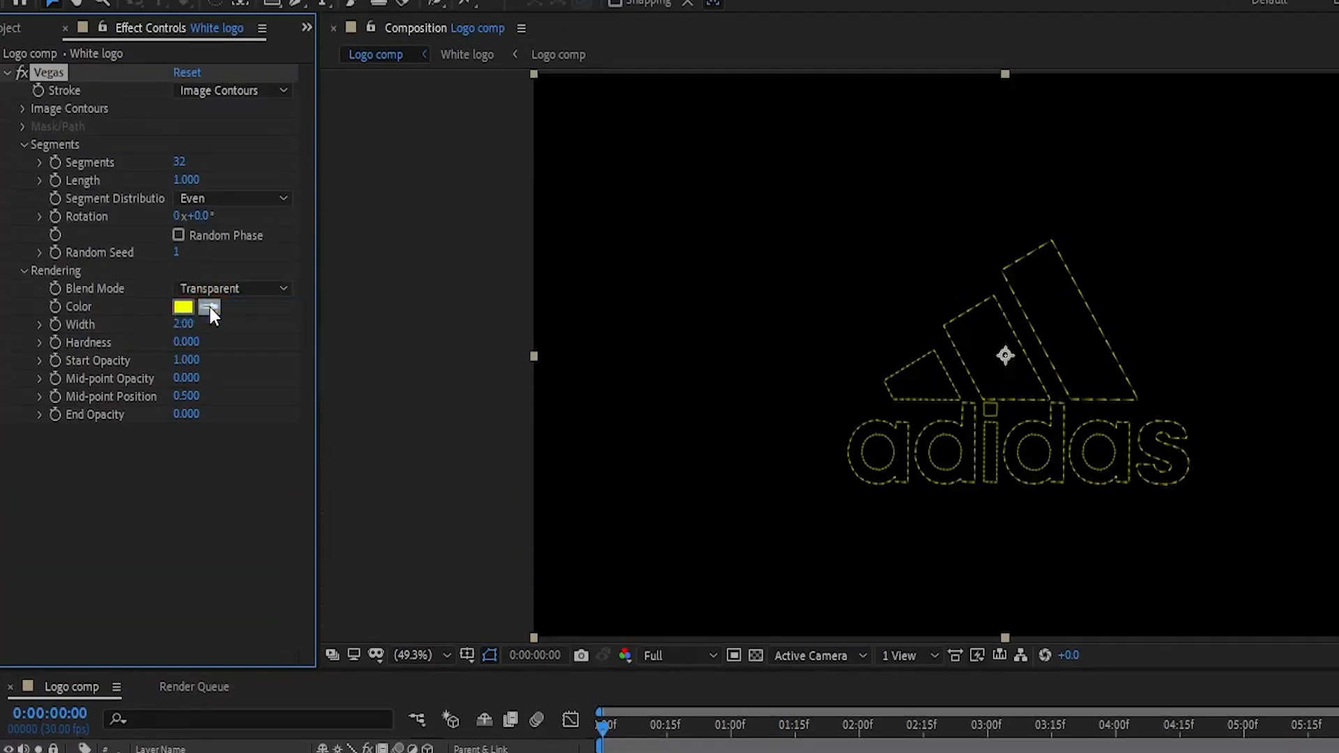
- Set the Vegas effect's segments to 3 and its width to 3.5
left_click(193, 162)
type("3")
left_click(242, 157)
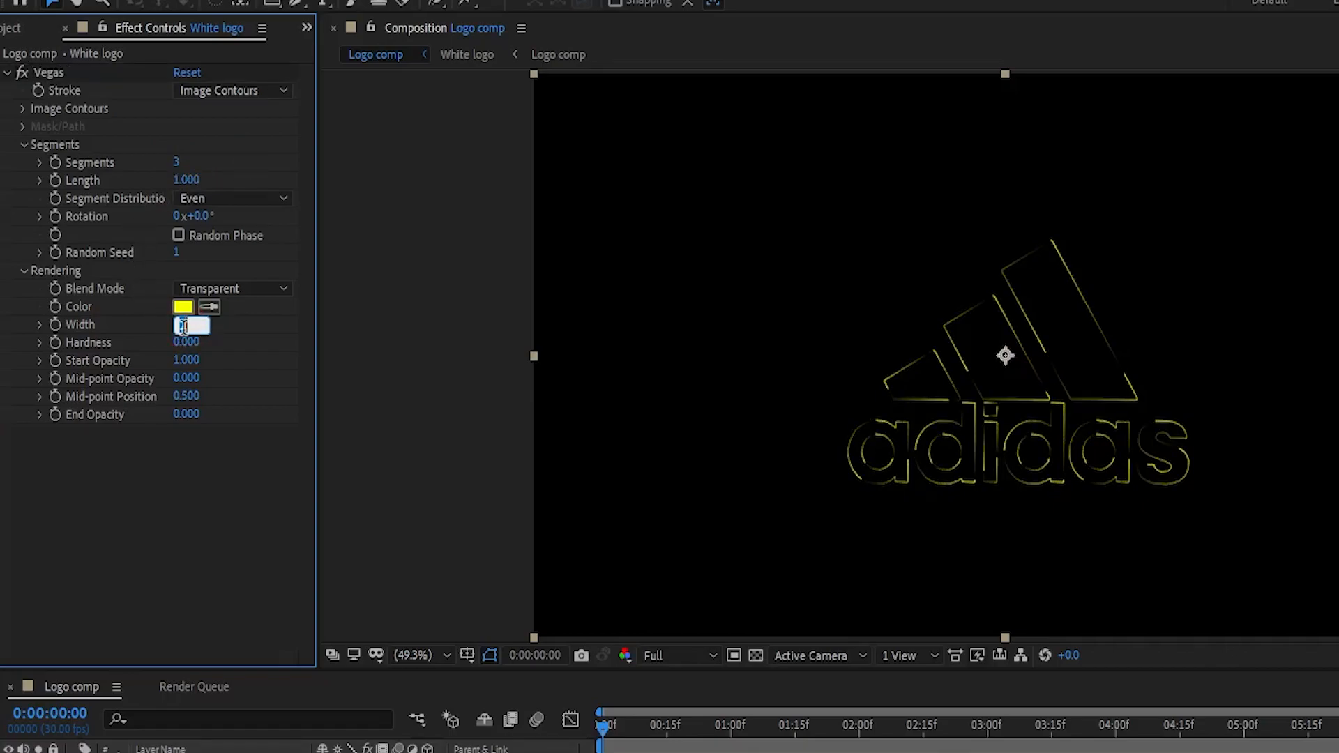
type("3.5")
key("Return")
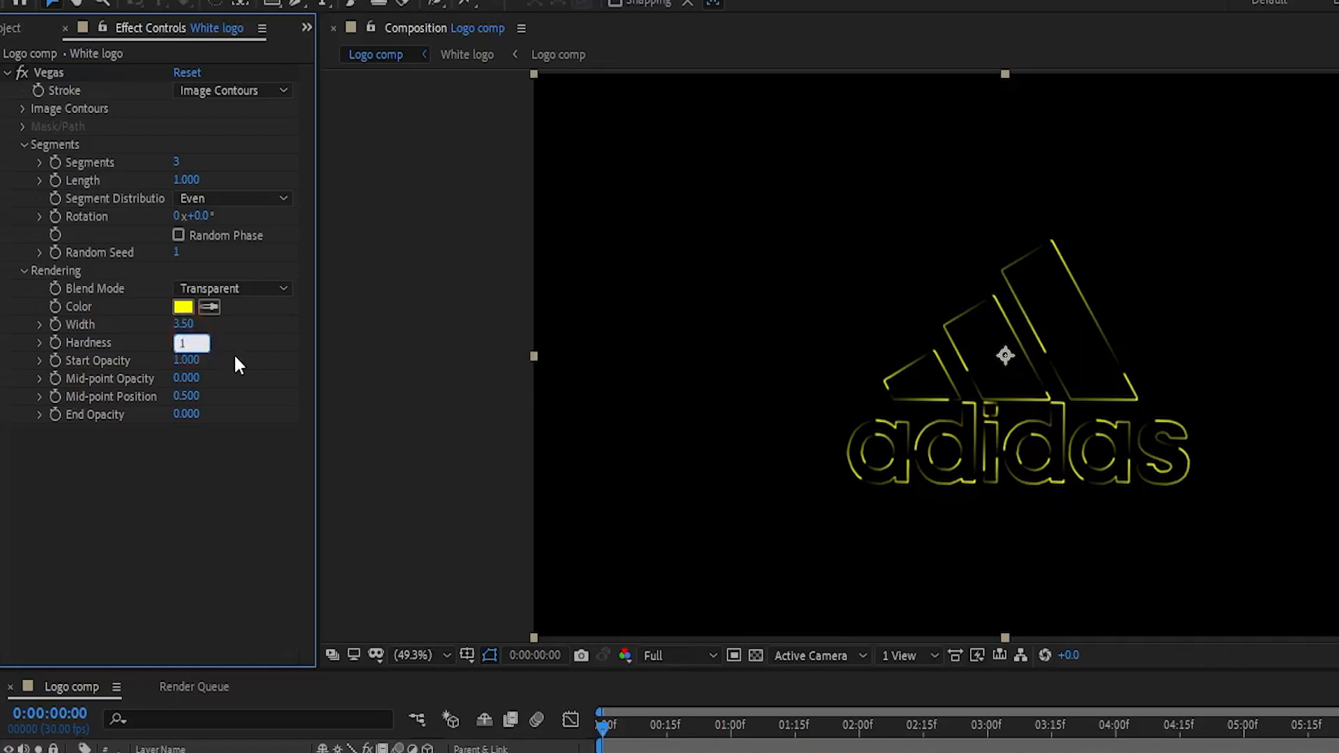
- Set the Vegas effect's hardness to 1 and its end opacity to 1
type("1")
key("Return")
left_click(186, 414)
type("1")
key("Return")
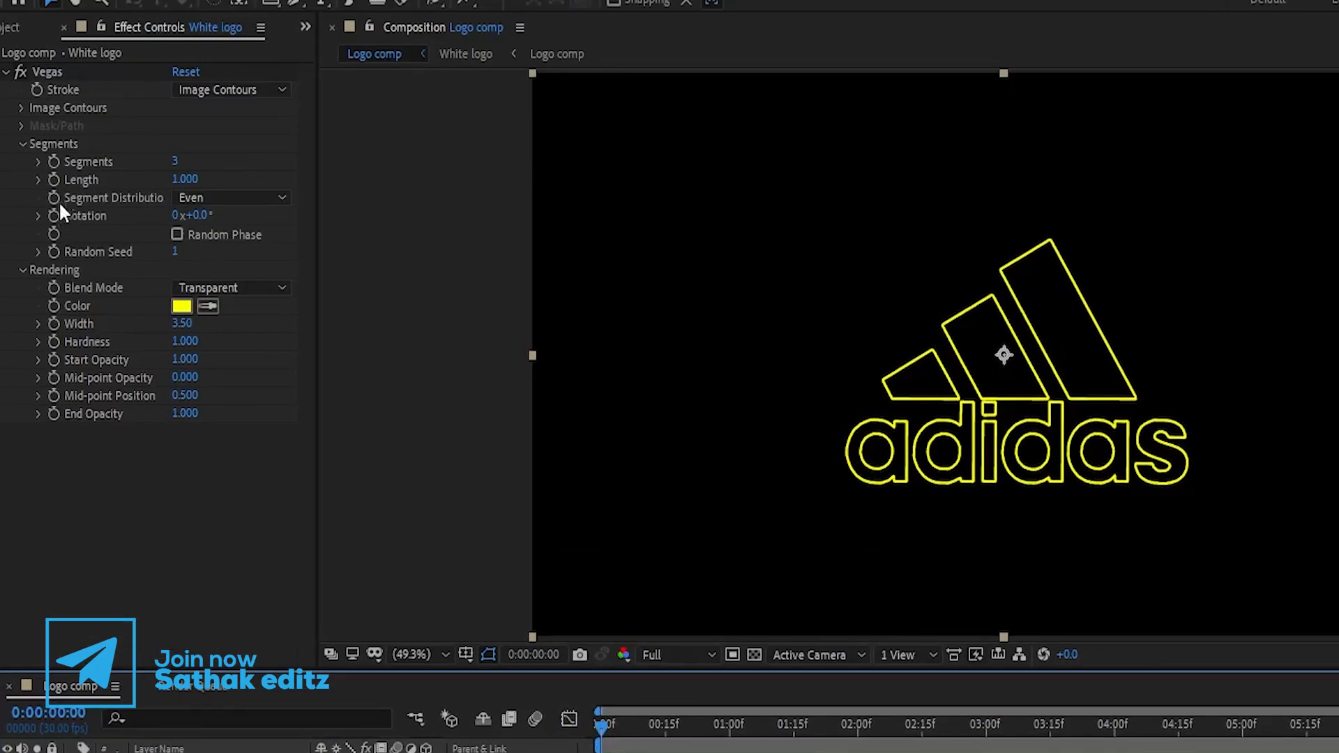
- Enable keyframing for the Vegas length and rotation at 0:00:00:00, and set the length to 0
left_click(53, 180)
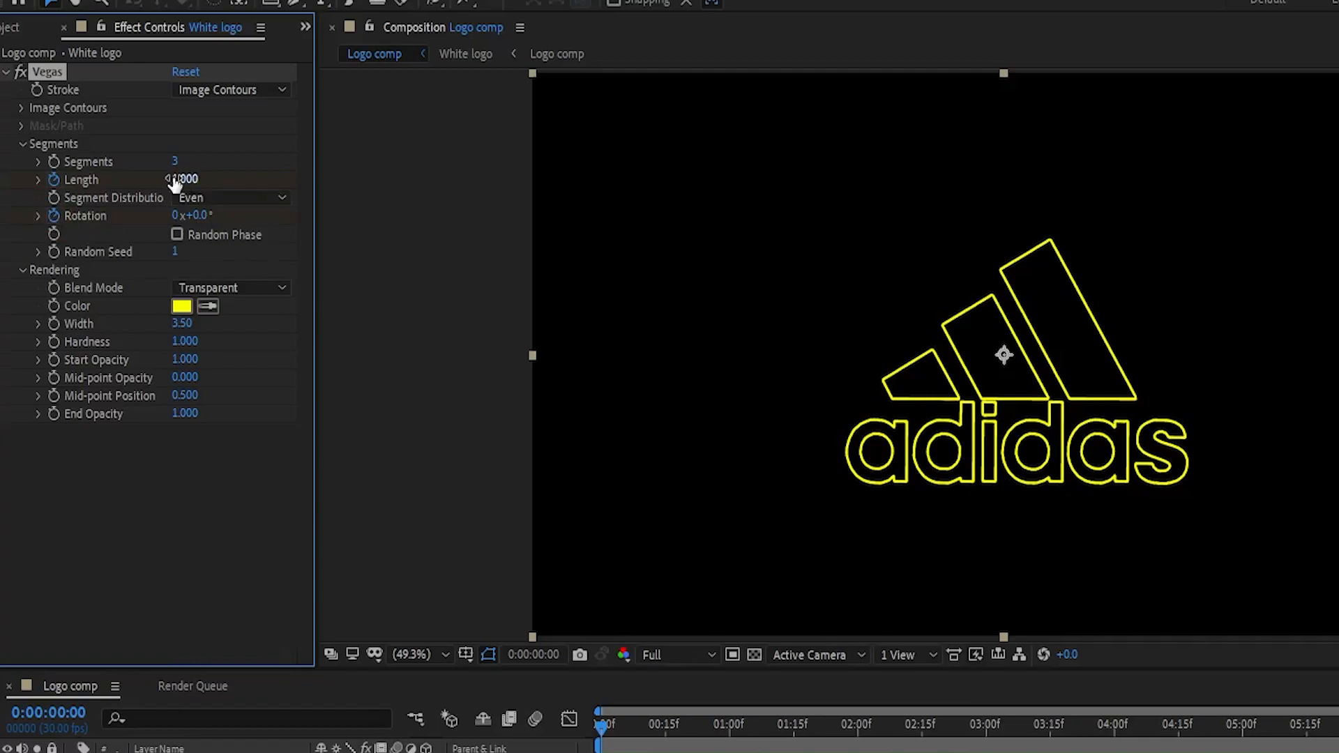
type("0")
key("Return")
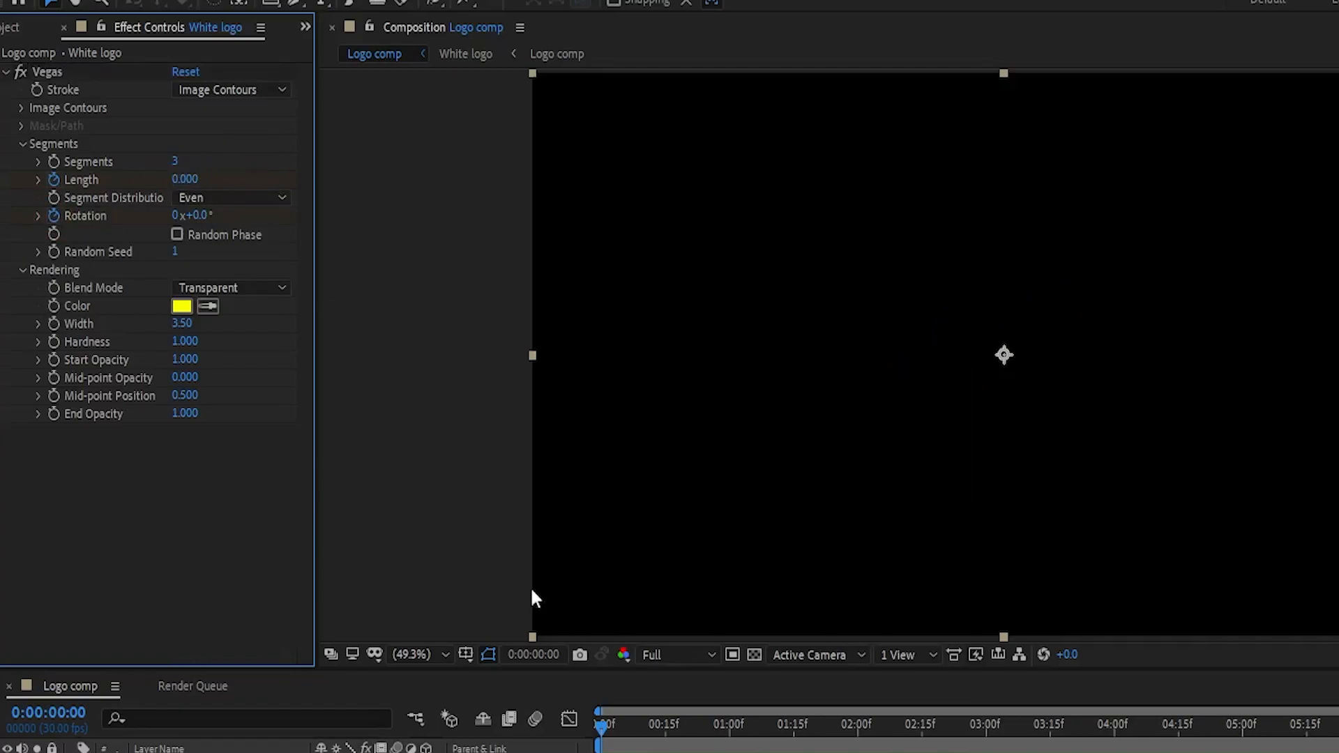
- Keyframe the Vegas length at 1 and the rotation at 75° at 0:00:02:10
left_click(909, 730)
left_click_drag(910, 454, 900, 455)
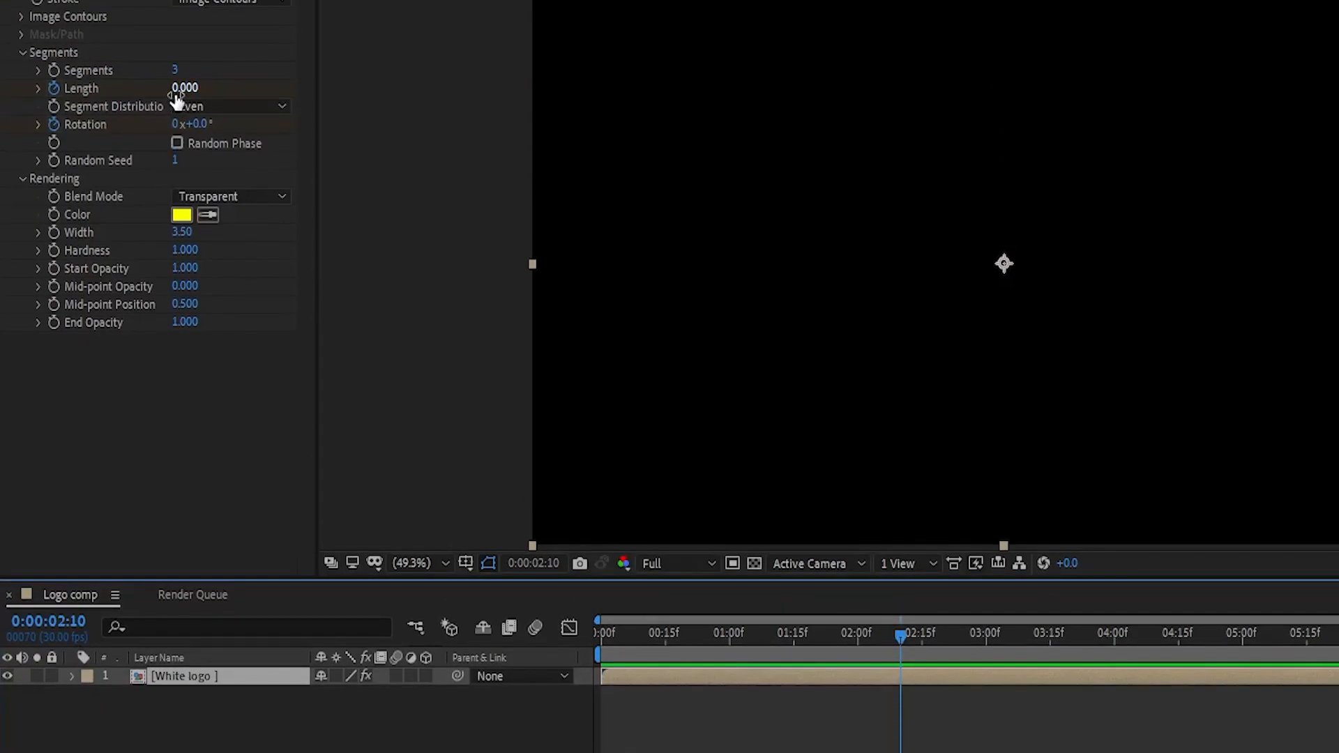
left_click(181, 88)
type("1")
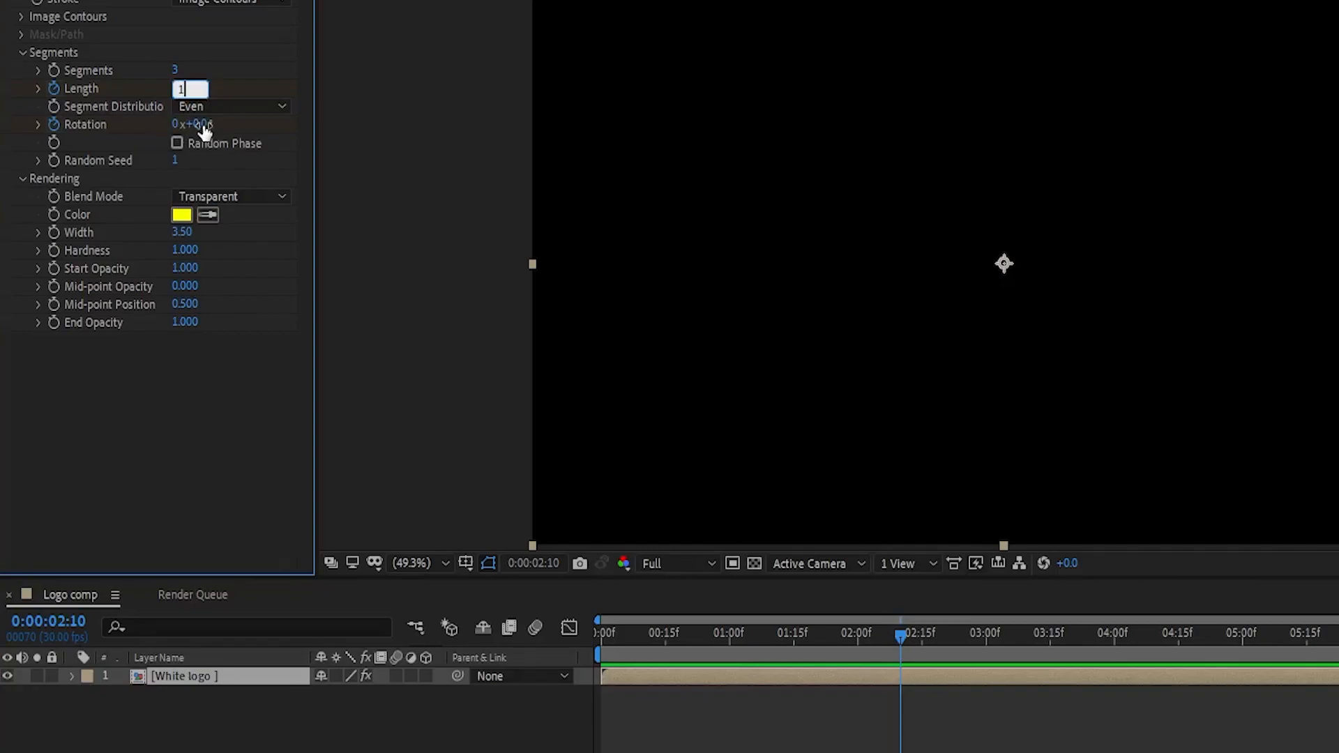
left_click(201, 124)
type("75")
left_click(251, 121)
- Change the Vegas outline colour to light grey (D1D1D1)
left_click(180, 216)
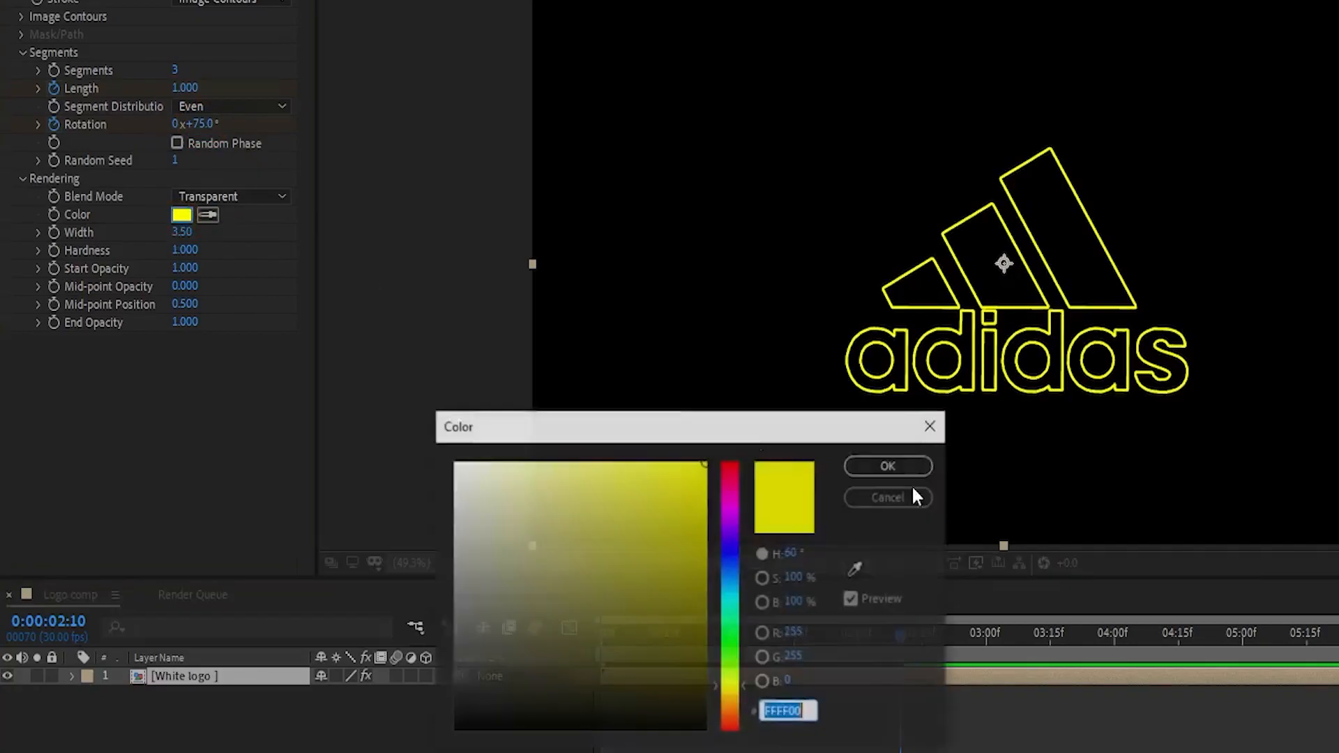
left_click_drag(548, 559, 408, 510)
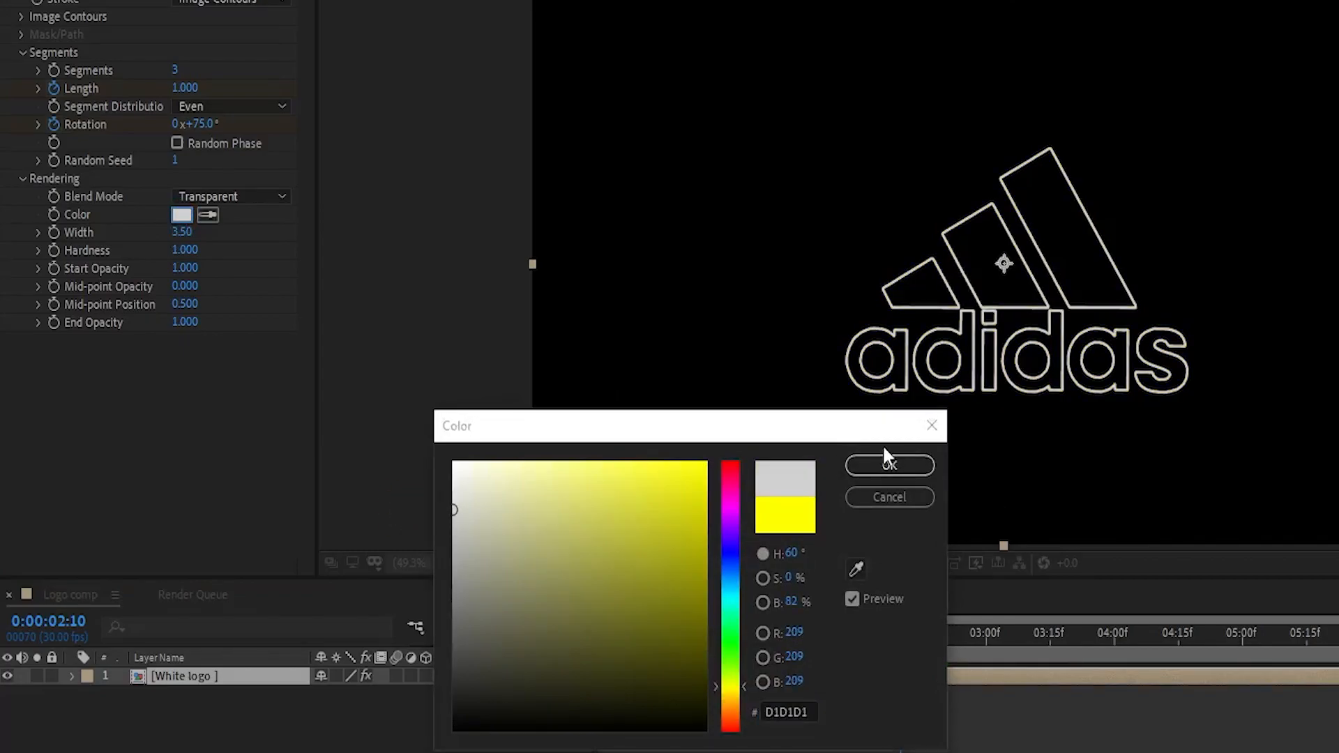
left_click(892, 464)
- Duplicate the White logo layer in the Logo comp timeline
left_click(183, 658)
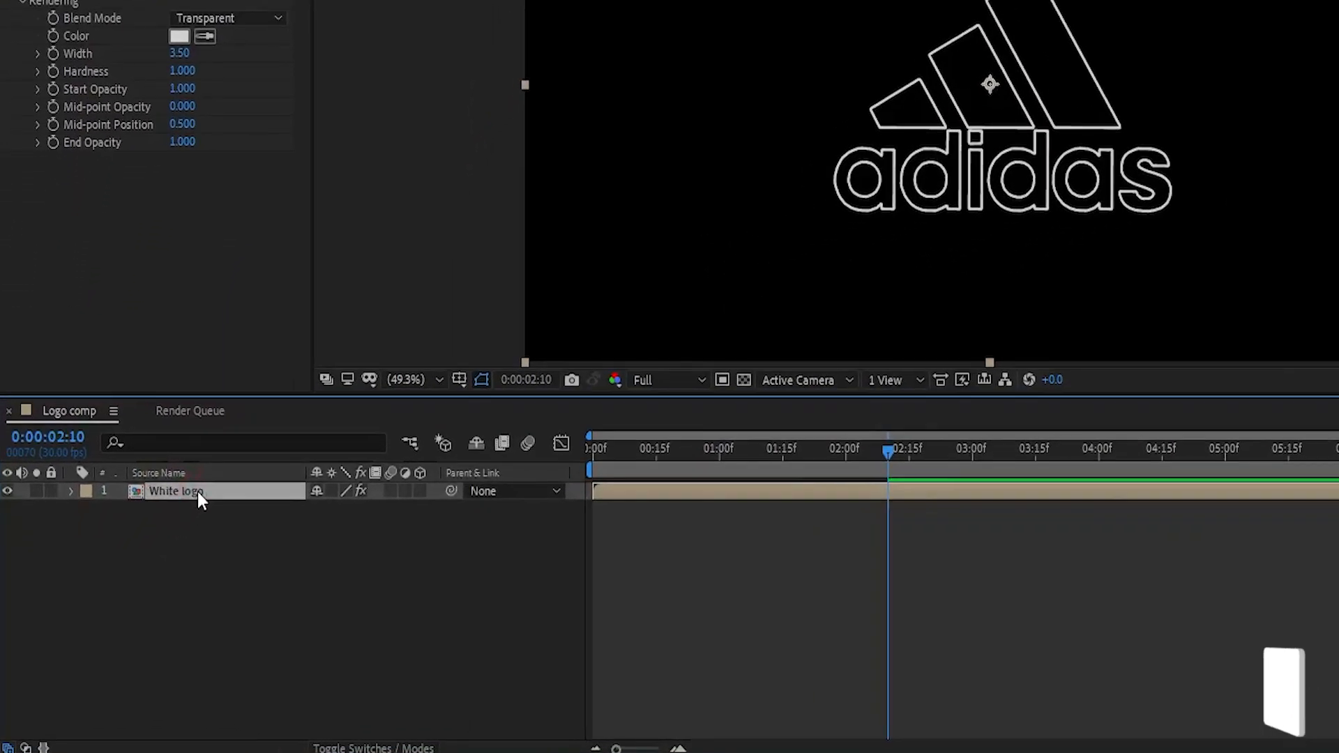
key("ctrl+d")
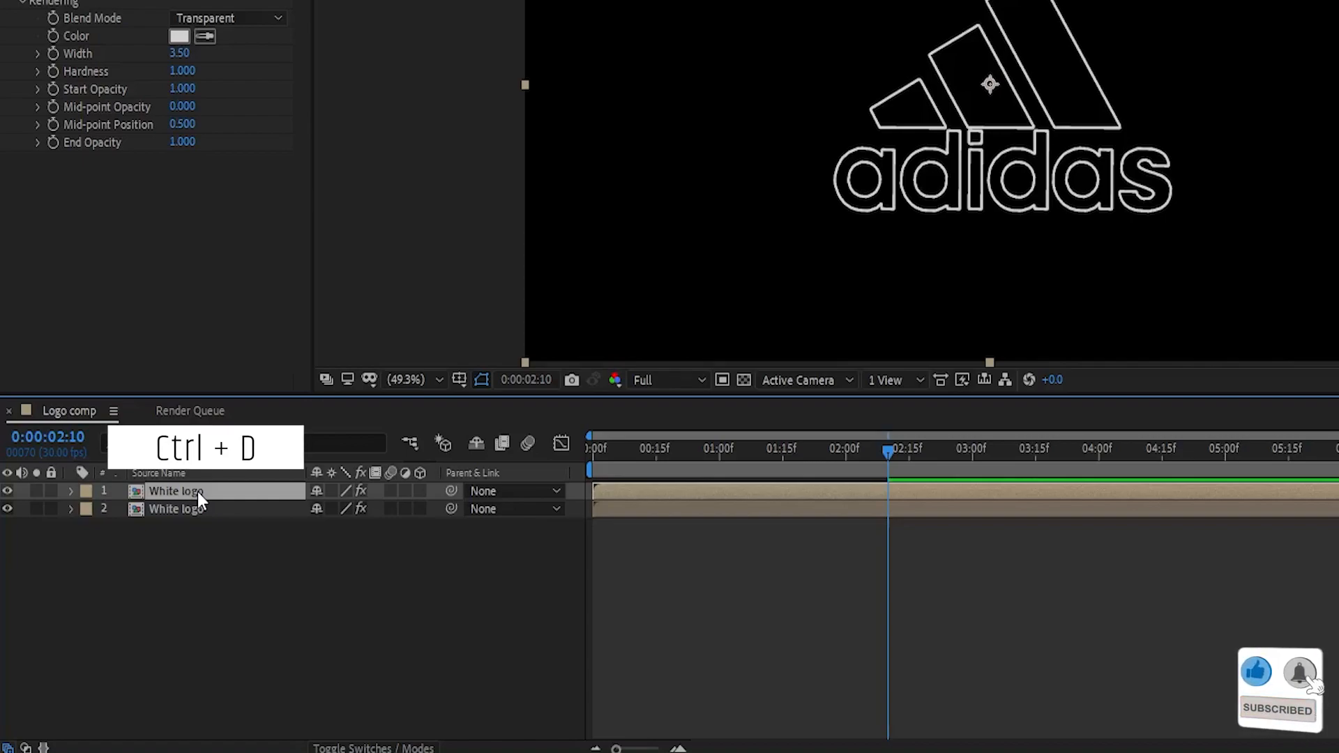
left_click(258, 535)
- Change the upper White logo layer's Vegas colour to a very pale cyan and its width to 1.7
left_click(199, 487)
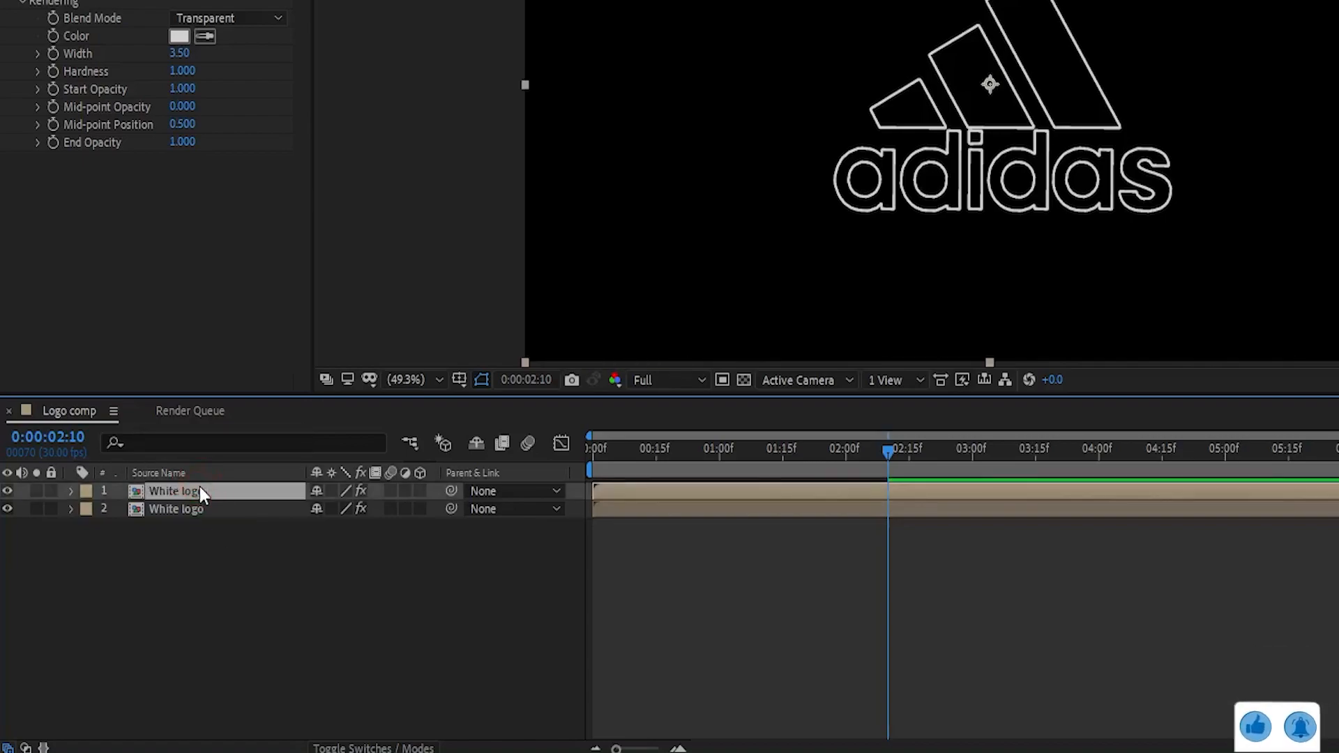
left_click(179, 37)
left_click(728, 412)
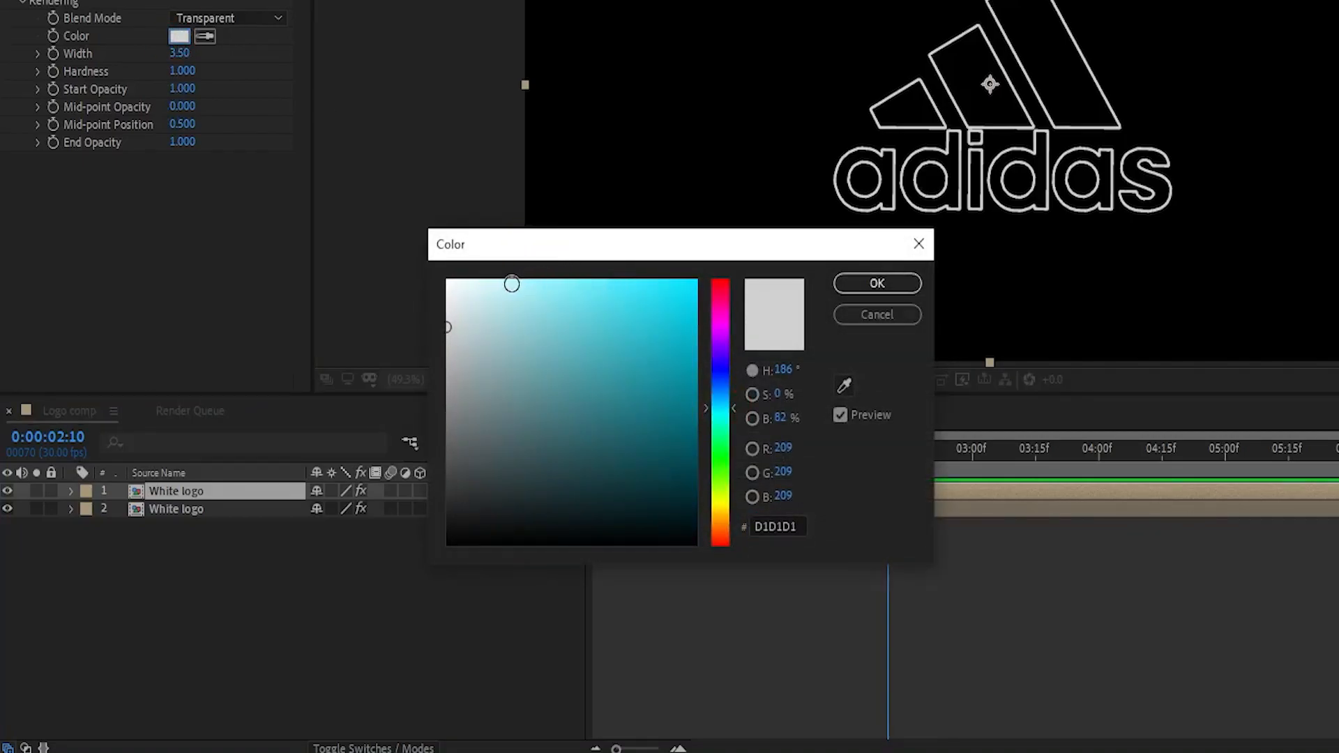
left_click(877, 286)
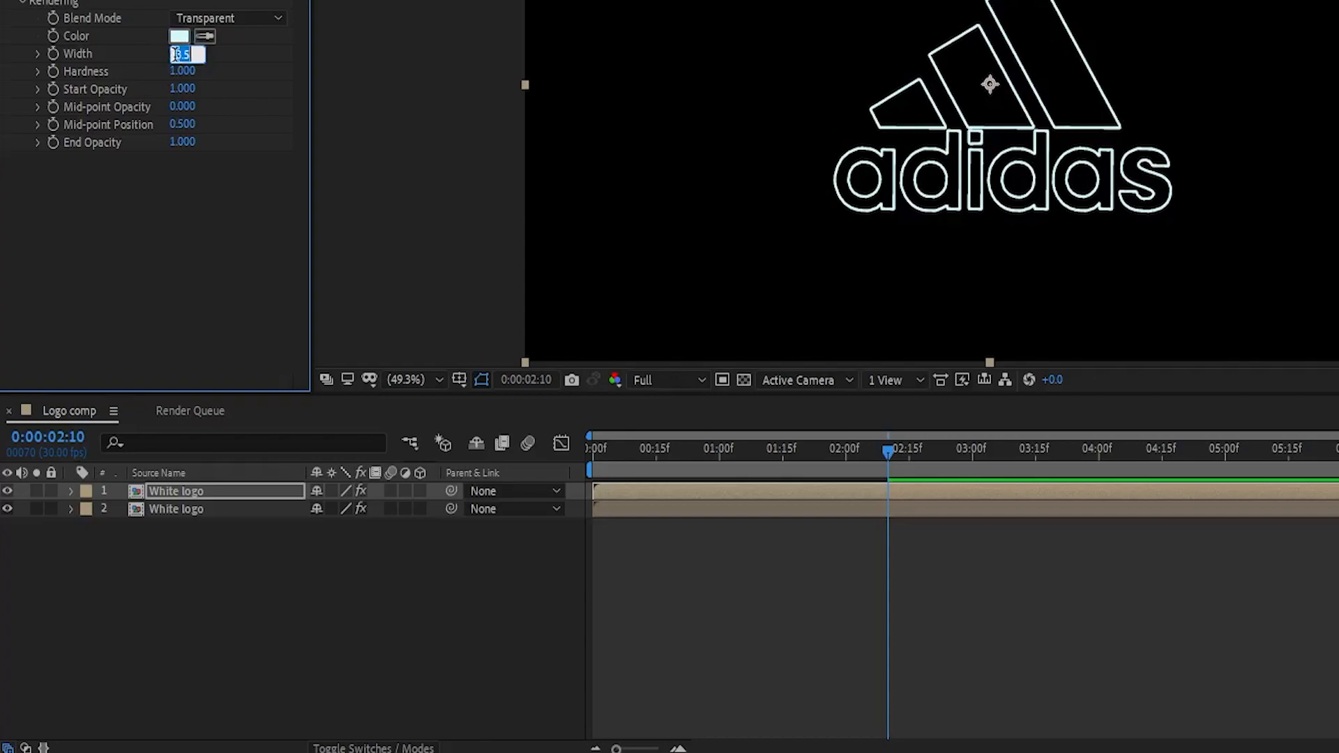
key("Return")
left_click(167, 530)
- Hide the upper White logo layer
left_click(144, 495)
left_click(17, 493)
left_click(7, 490)
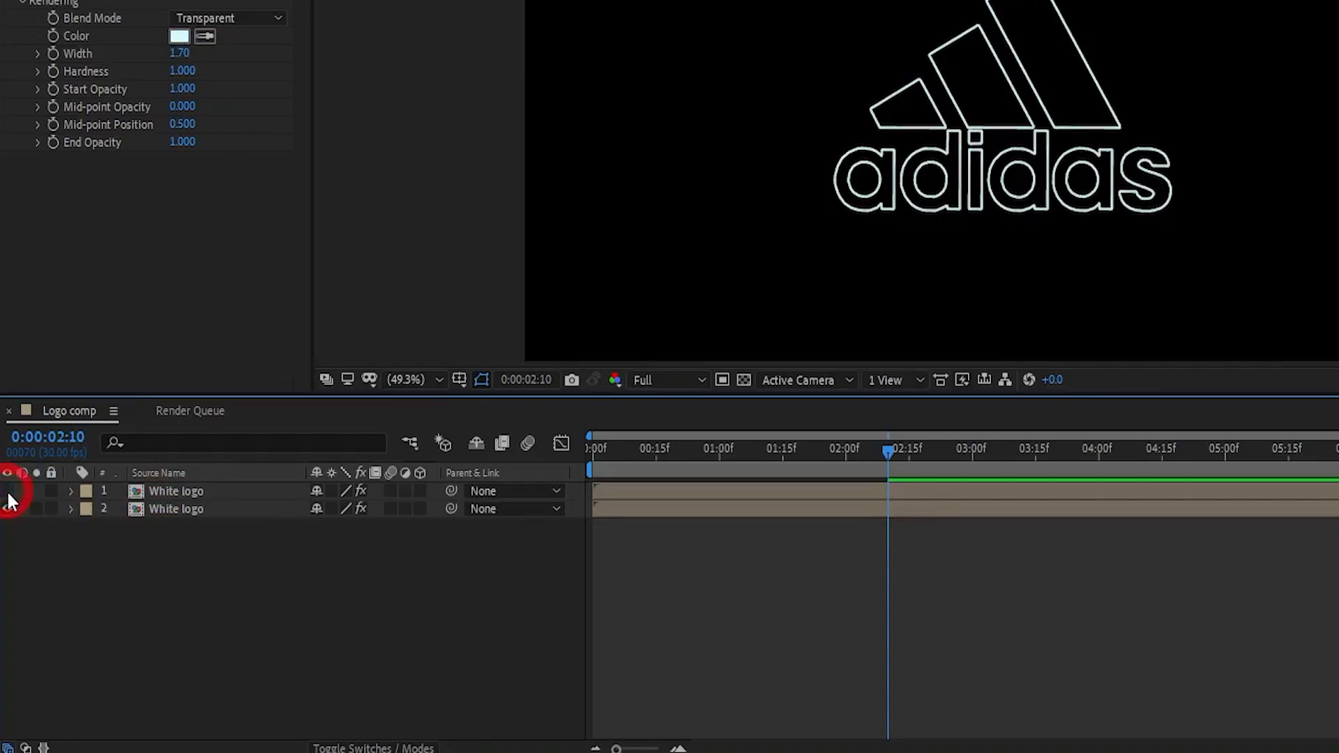
- Pre-compose the lower White logo layer as "Logo shadow", moving all attributes into the new composition
right_click(178, 507)
left_click(266, 395)
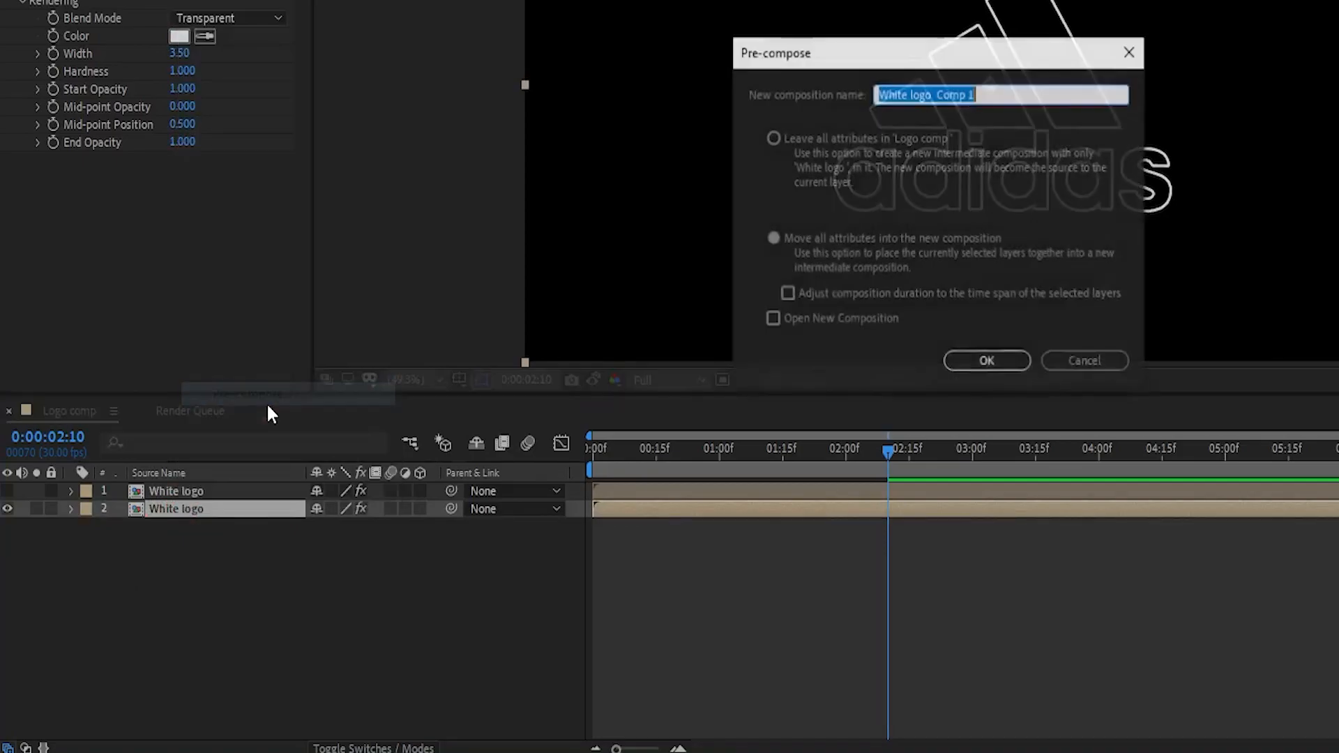
type("Logo shadow")
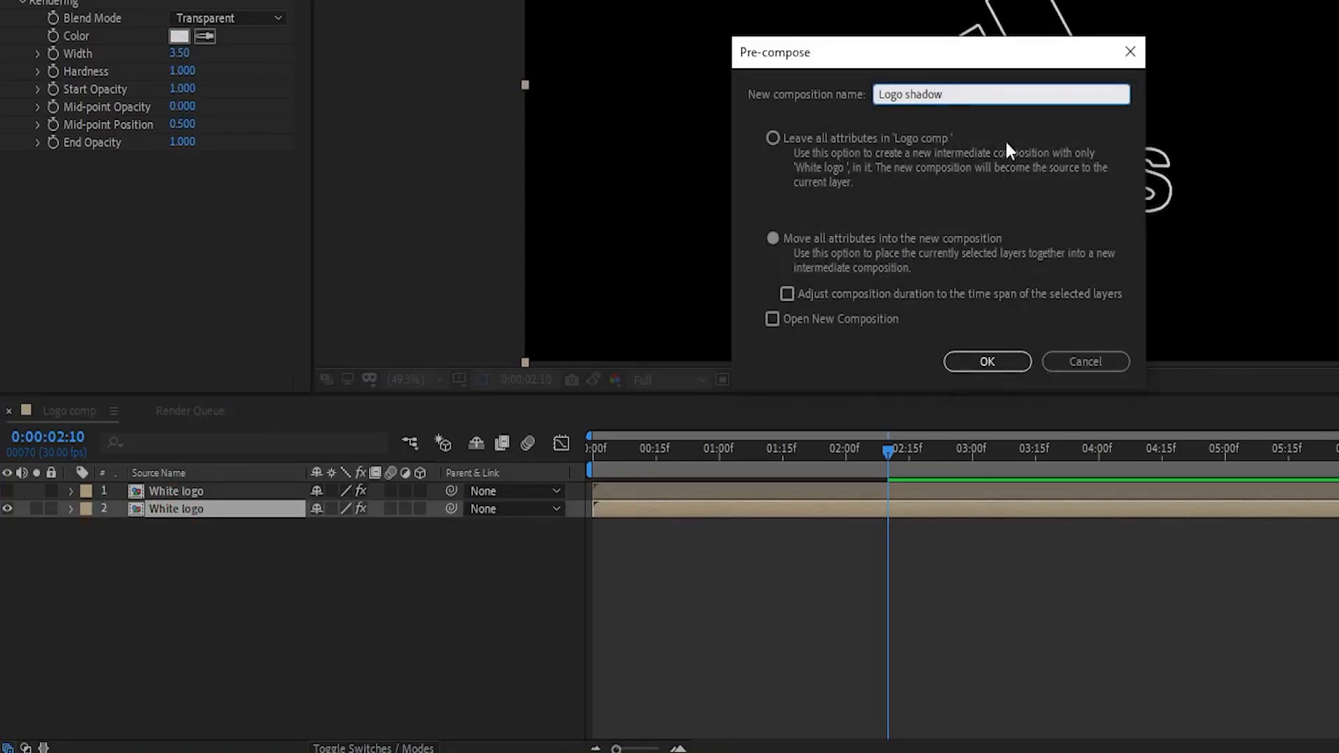
left_click(950, 239)
left_click(970, 361)
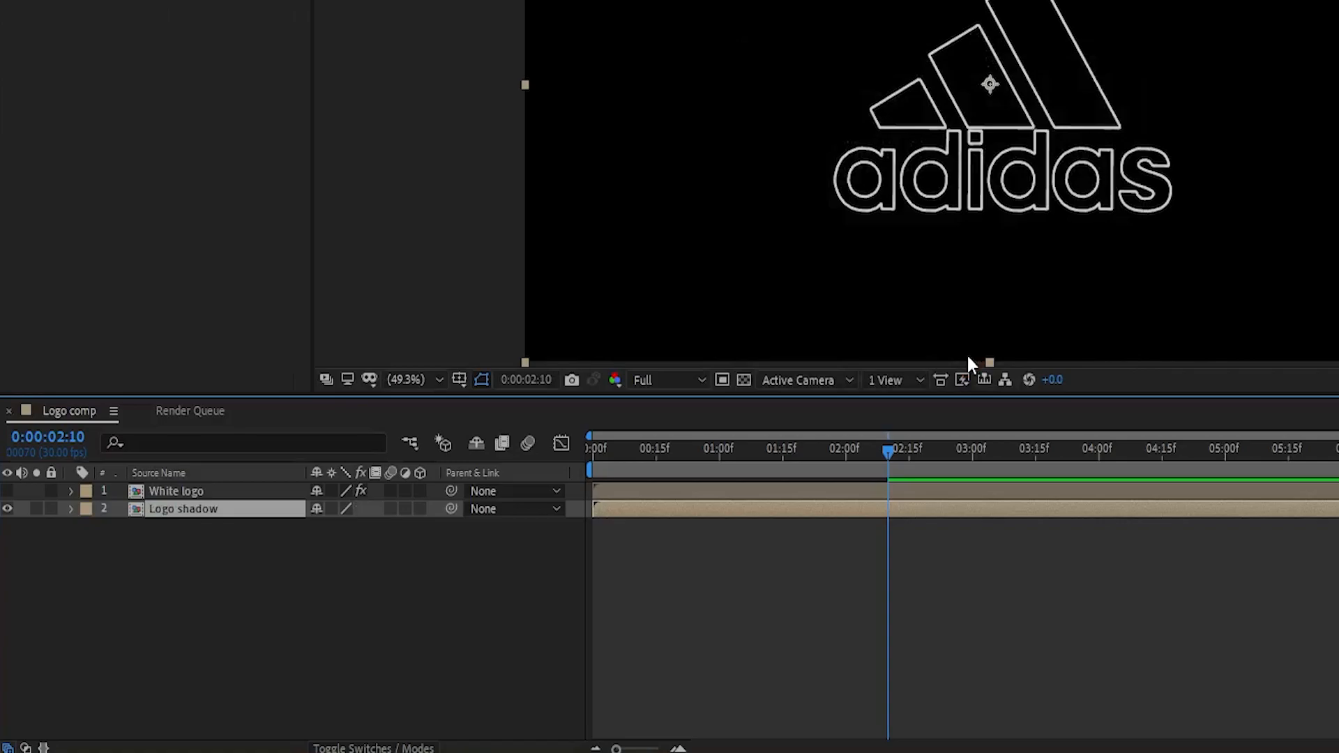
- Apply CC Radial Fast Blur to the Logo shadow layer with Amount 98 and Zoom set to Brightest
type("cc radial")
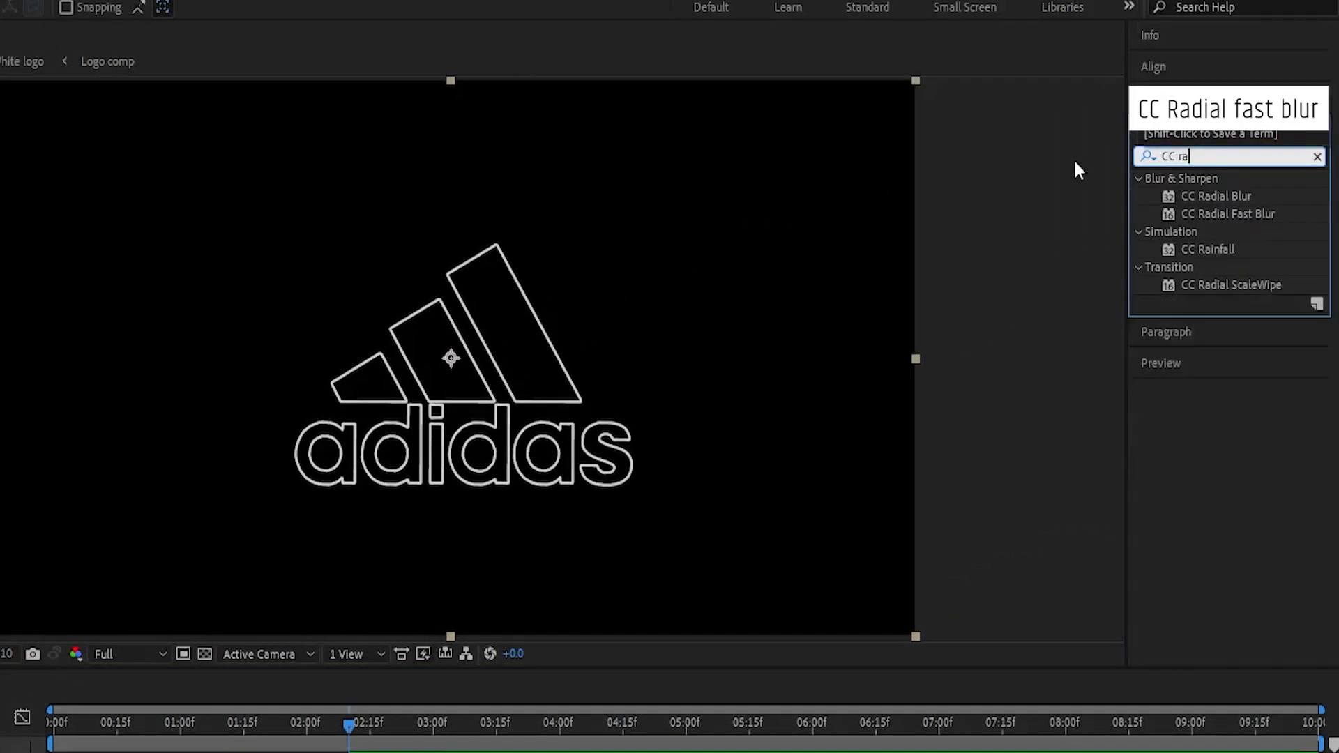
left_click_drag(1255, 215, 194, 517)
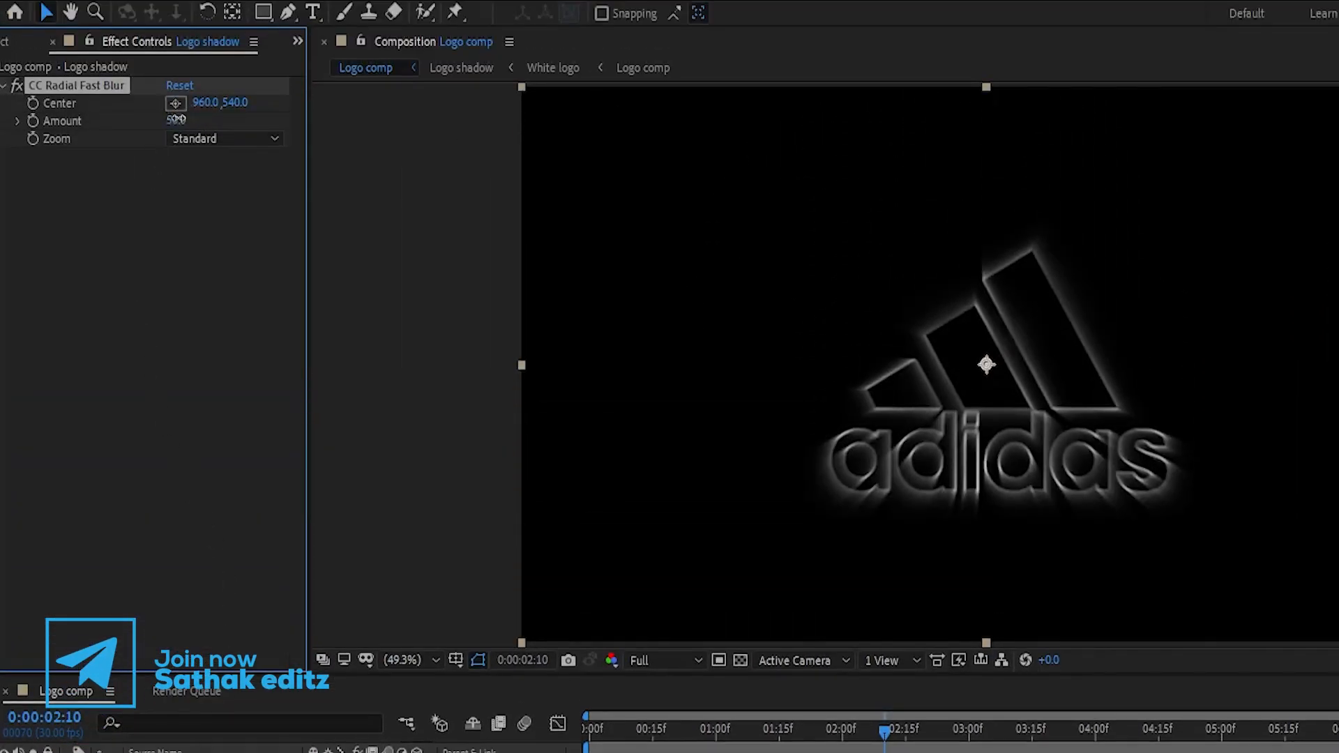
type("98")
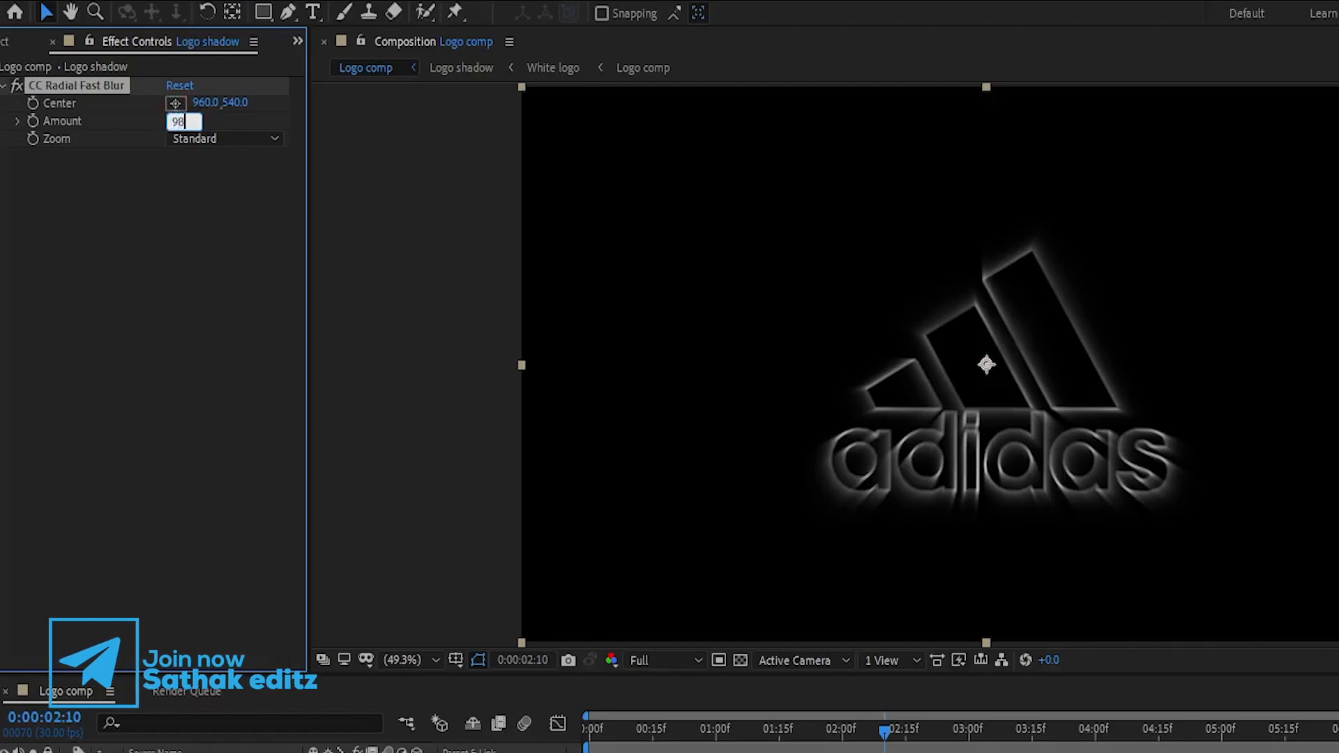
left_click(175, 274)
left_click(194, 139)
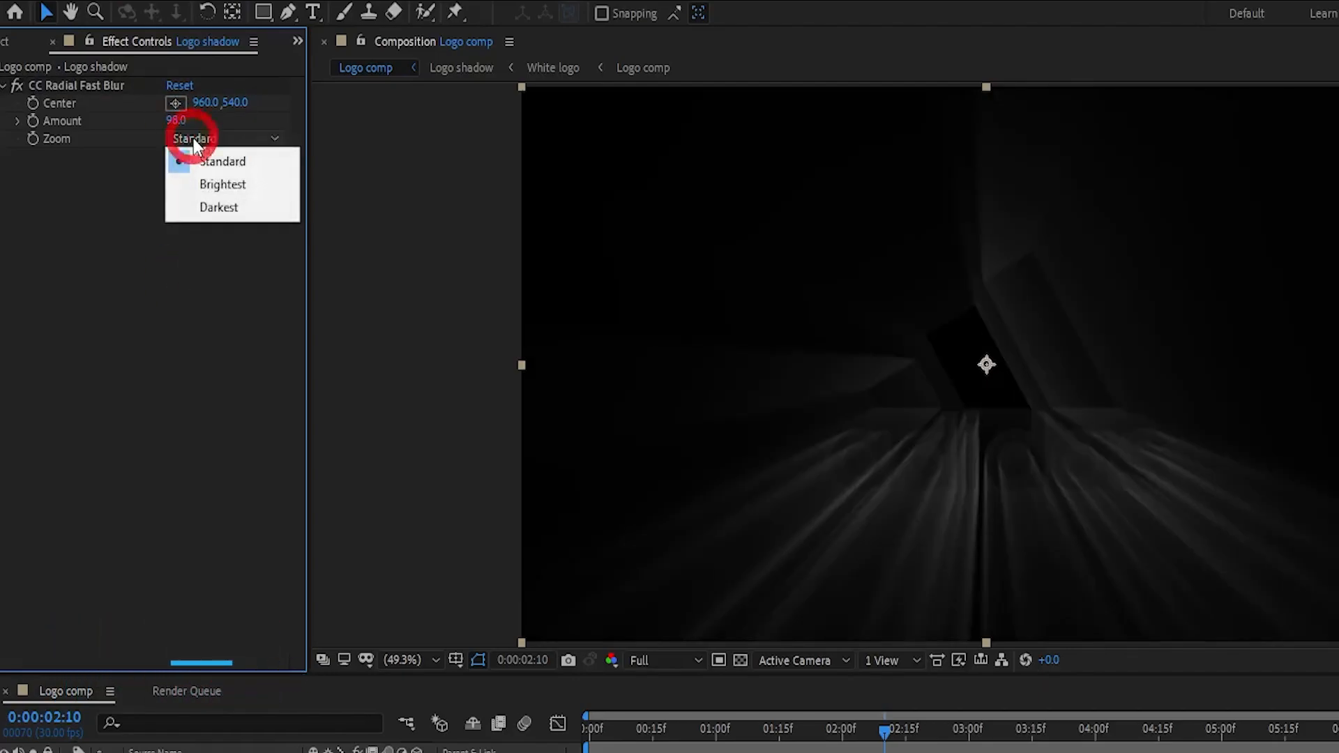
left_click(212, 184)
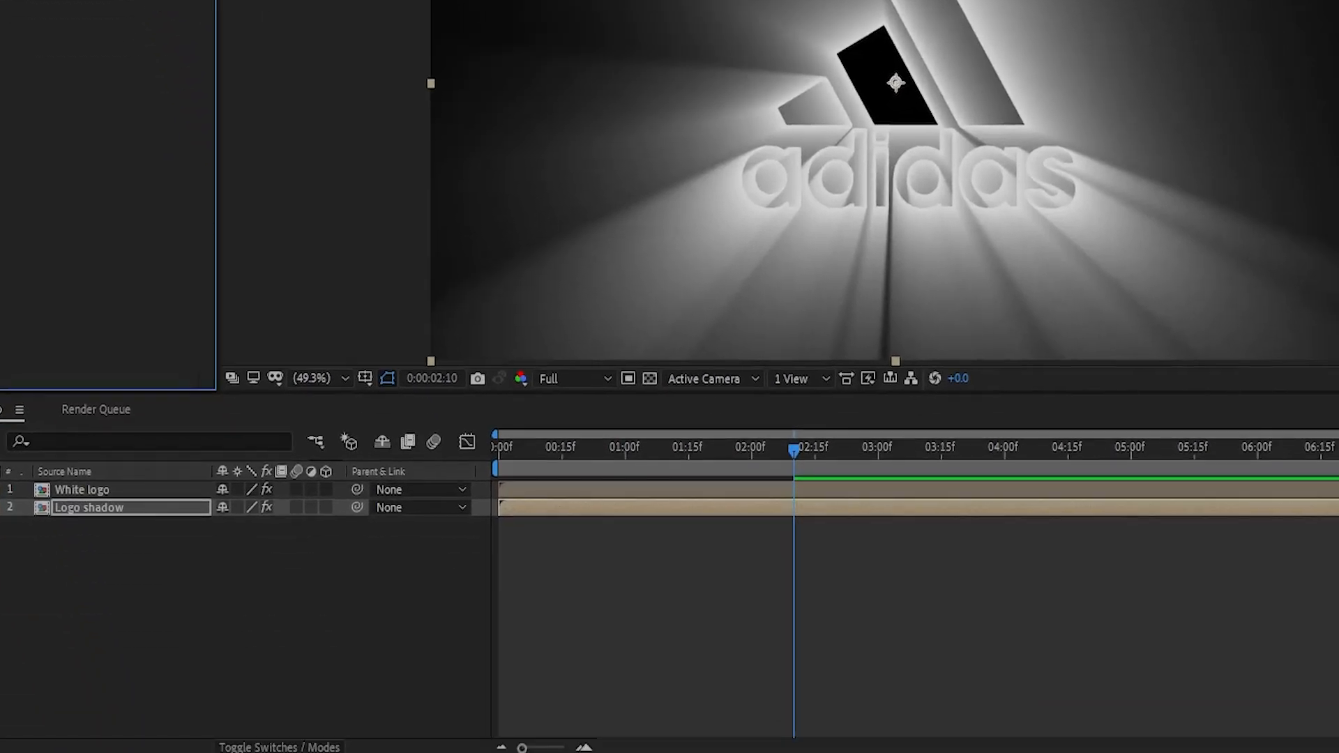
- At 0:00:00:20, keyframe the Logo shadow's blur Center in the frame's upper-right corner, at about 1698, 96
left_click_drag(684, 732, 676, 732)
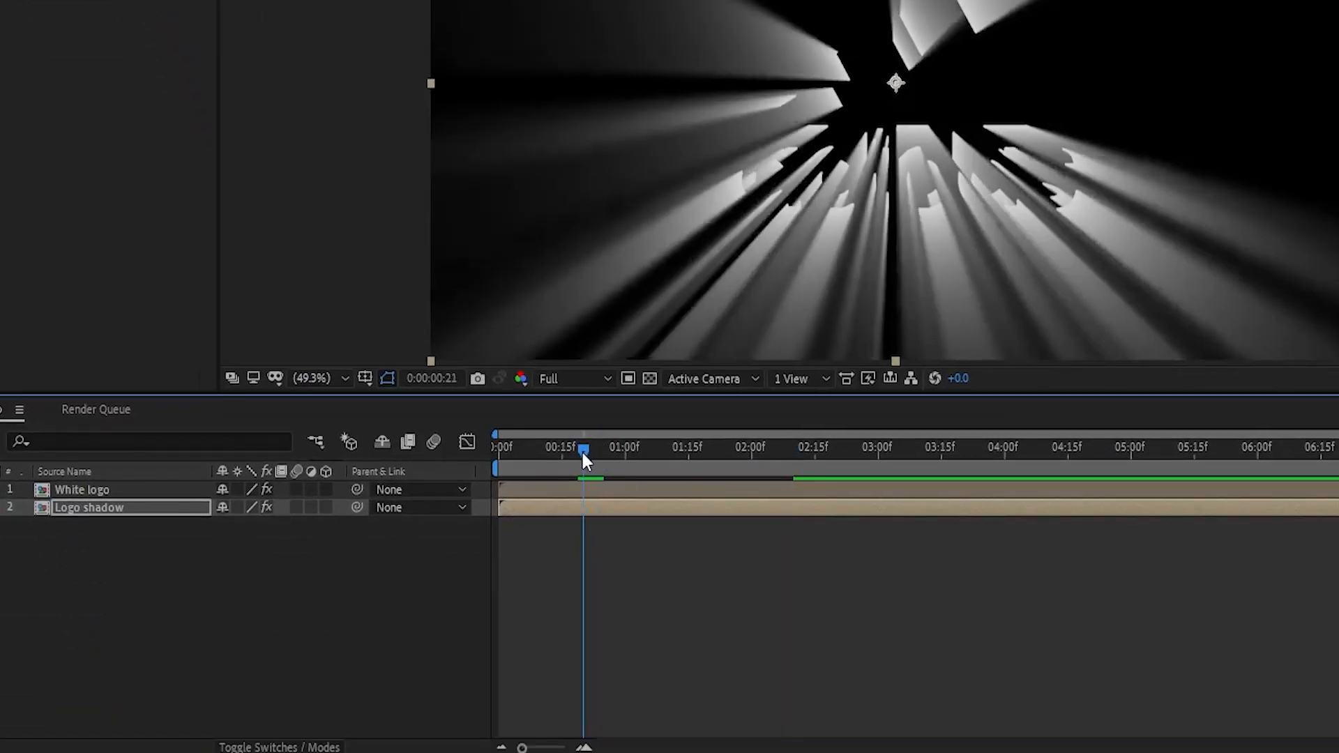
left_click_drag(587, 453, 583, 454)
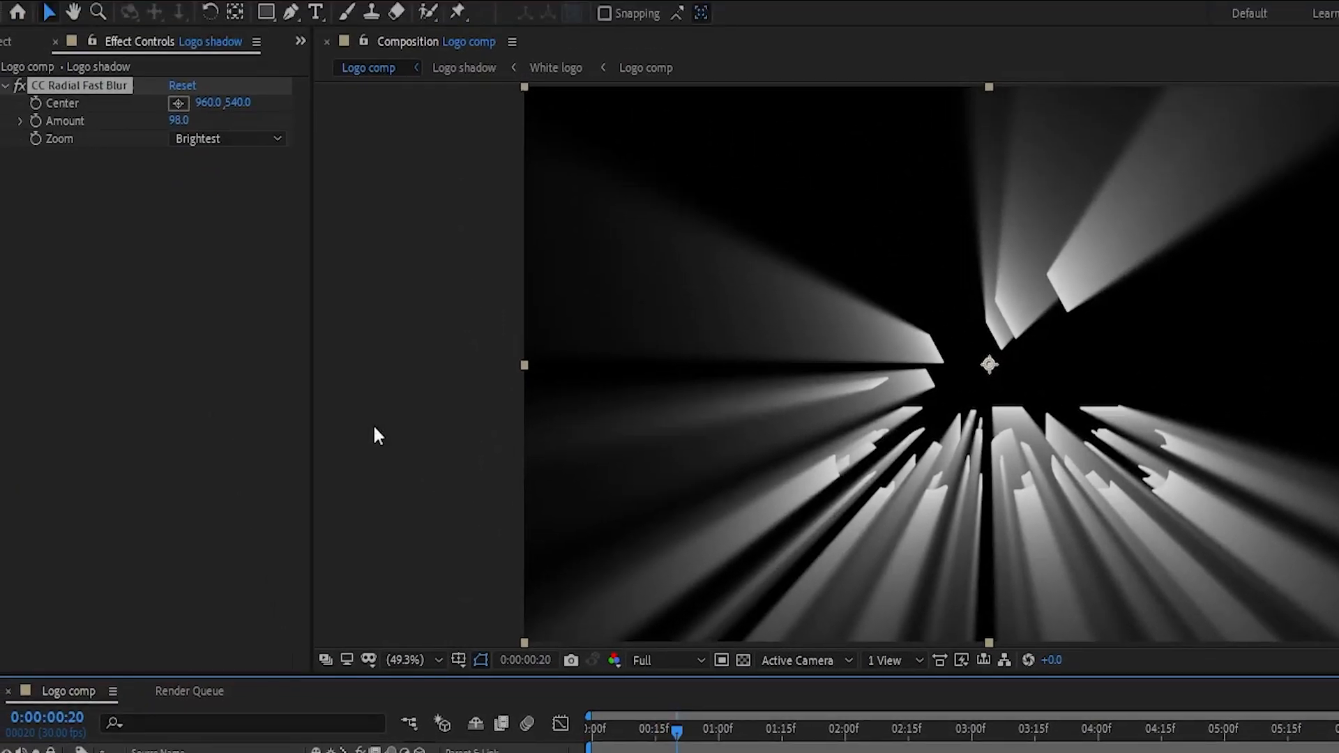
left_click(35, 102)
left_click(178, 104)
left_click(1235, 186)
left_click_drag(1236, 184, 1236, 136)
left_click_drag(994, 136, 1109, 131)
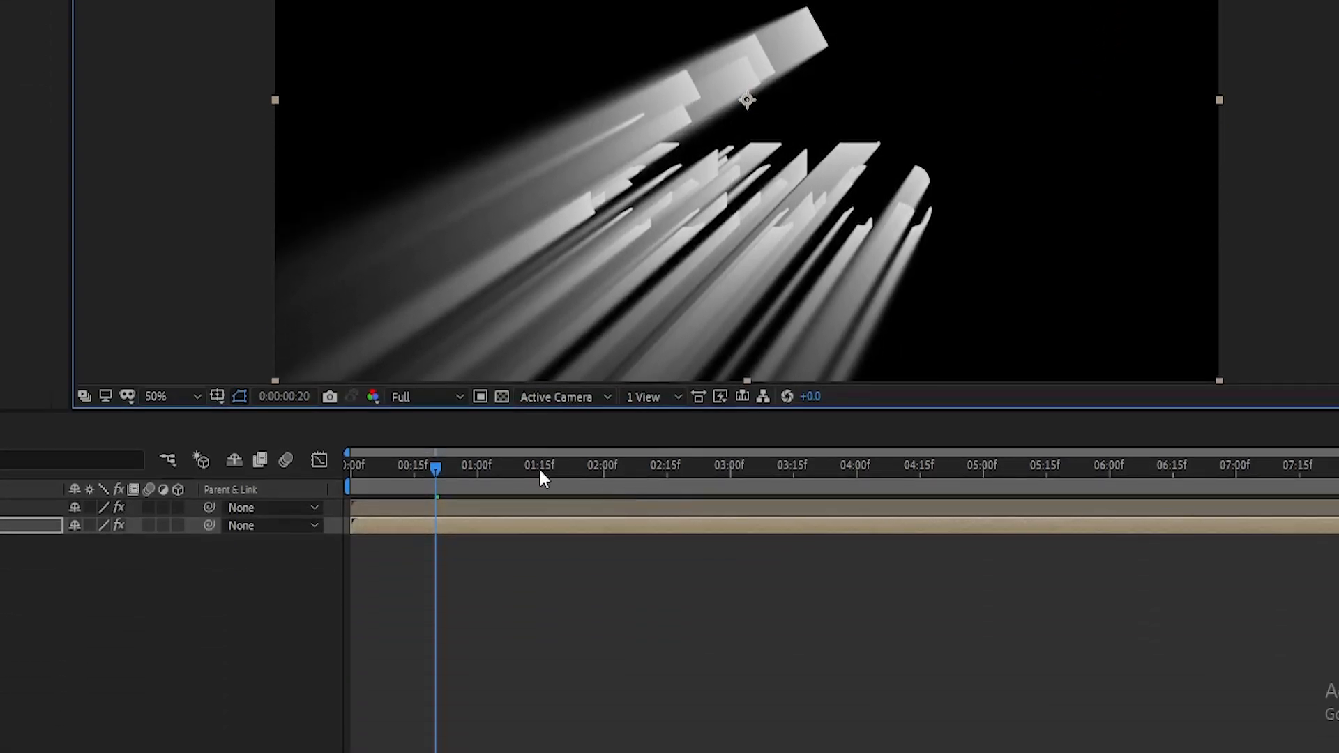
- At 0:00:02:10, move the blur Center to the frame's upper-left corner, at about 58, 56
left_click(495, 729)
left_click_drag(508, 466, 646, 460)
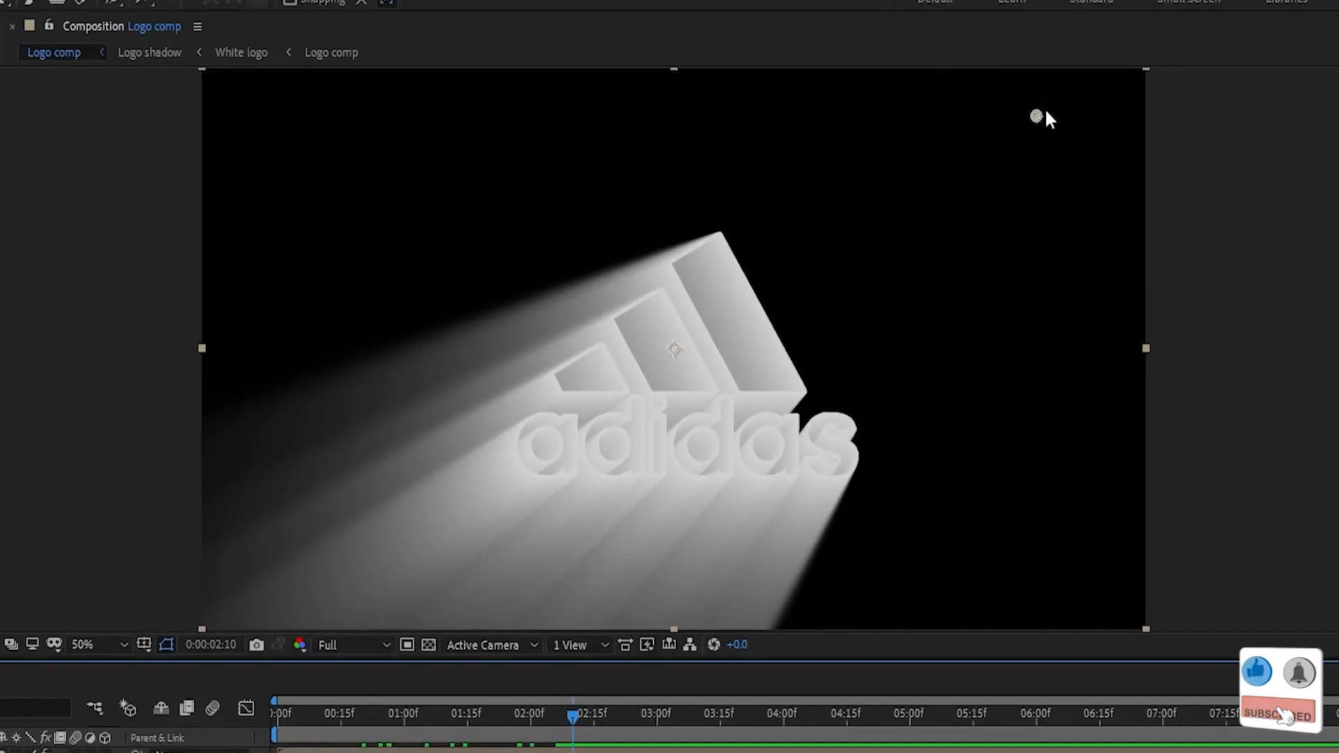
left_click_drag(1046, 111, 232, 102)
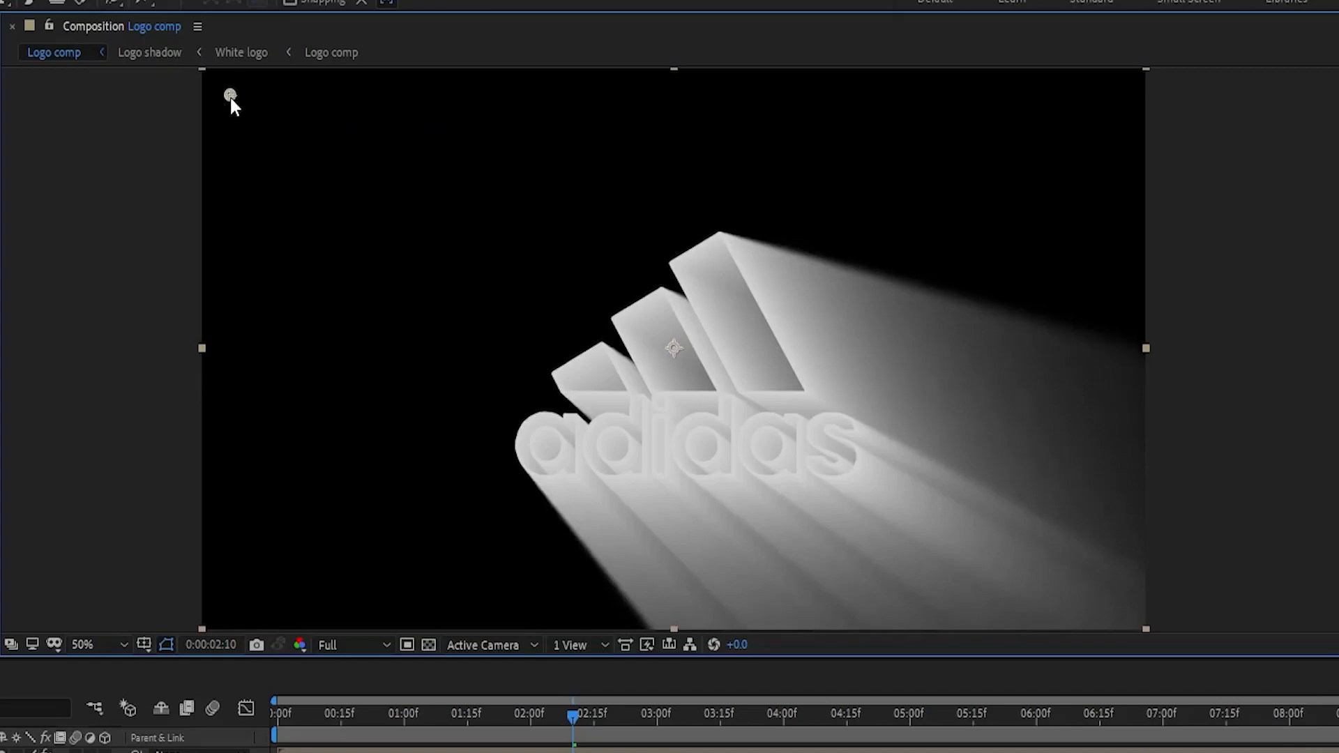
left_click(30, 610)
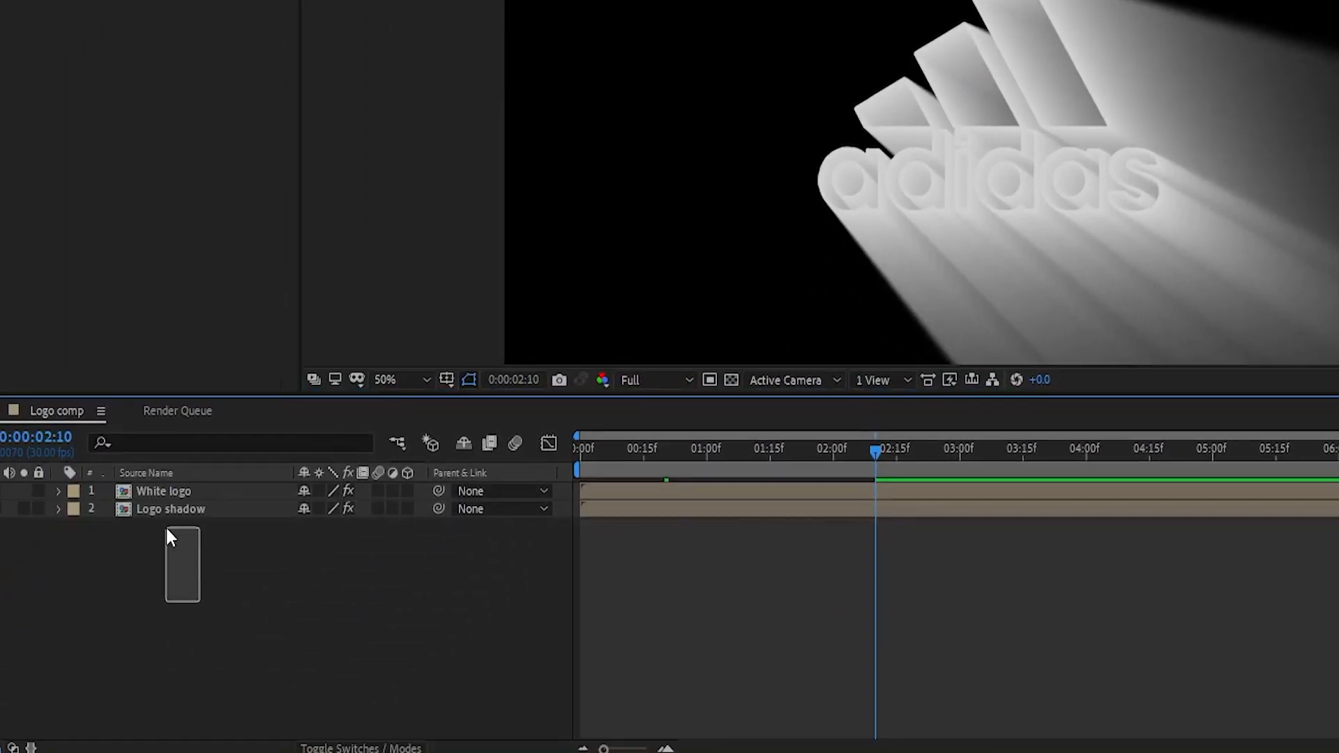
- Reveal the Logo shadow layer's keyframes and apply Easy Ease to both Center keyframes
left_click(174, 514)
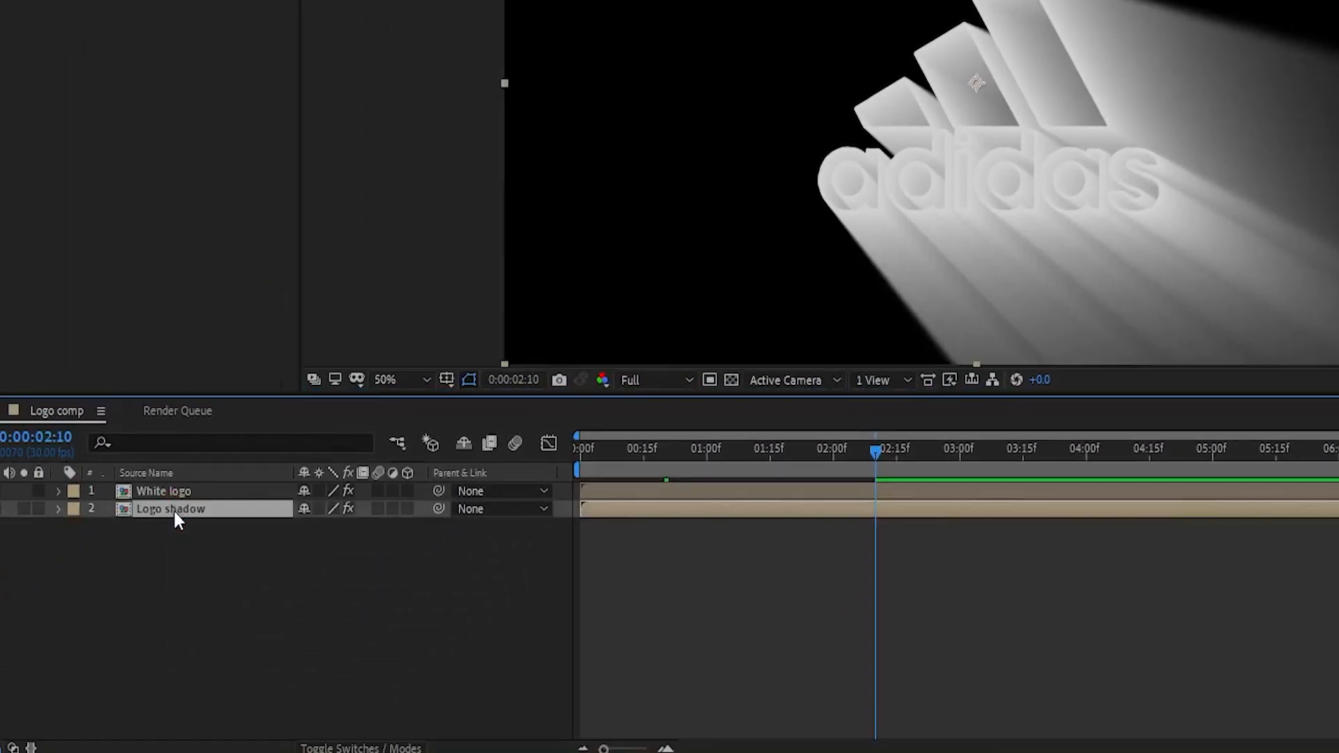
key("u")
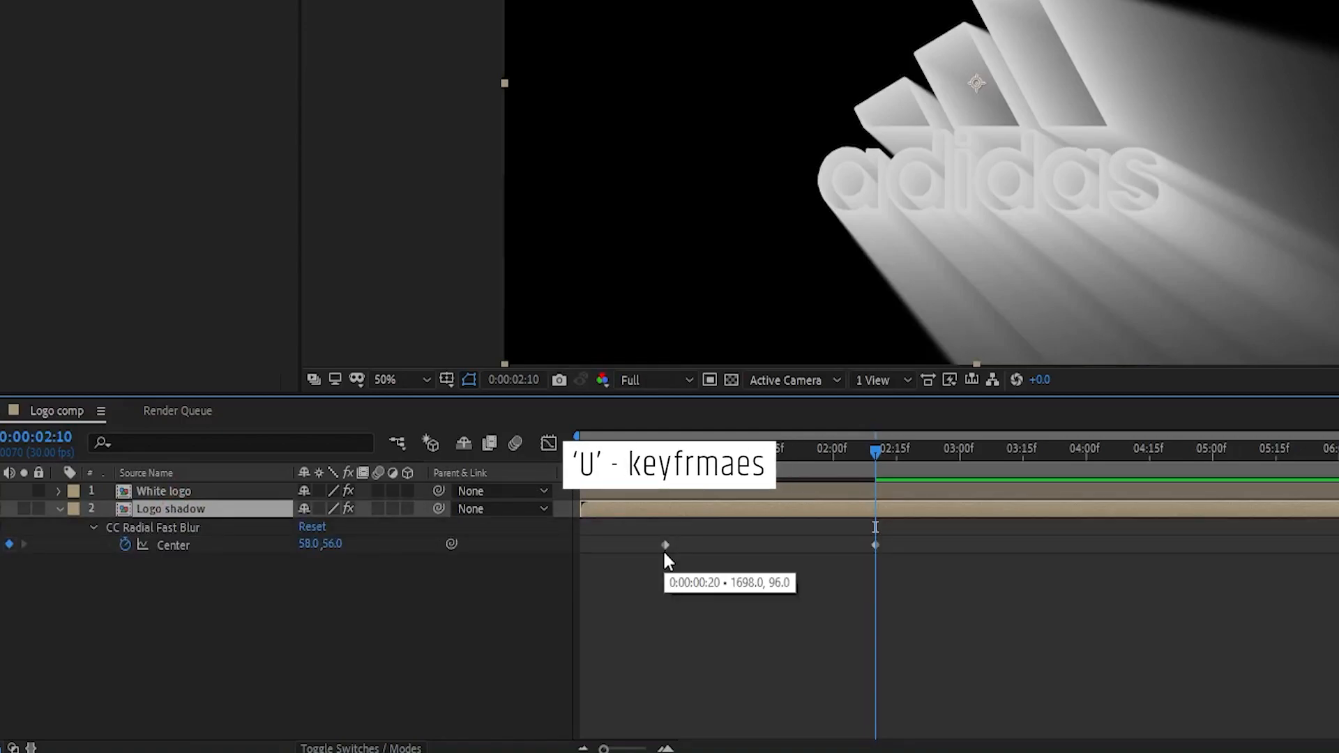
right_click(876, 545)
mouse_move(962, 526)
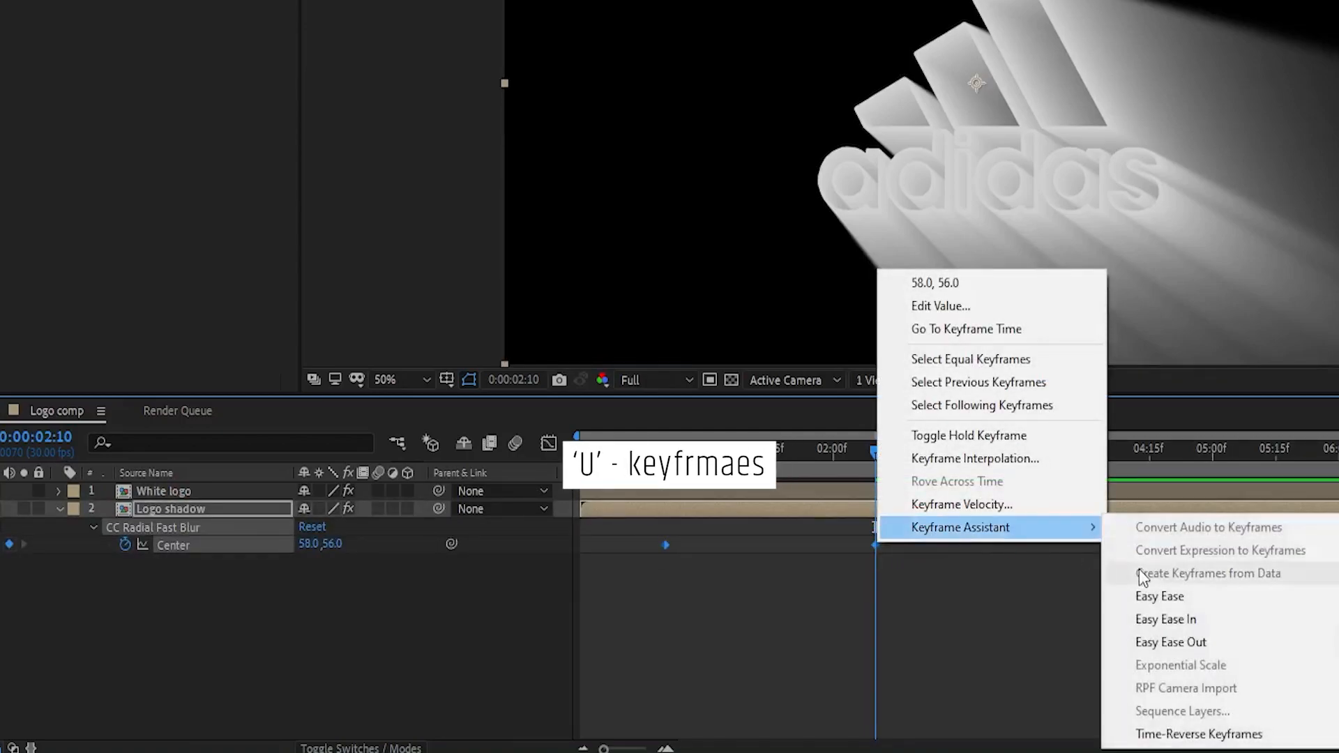
left_click(1176, 598)
- Add a 100% Opacity keyframe to the Logo shadow layer at 0:00:01:00
left_click(194, 508)
key("shift+t")
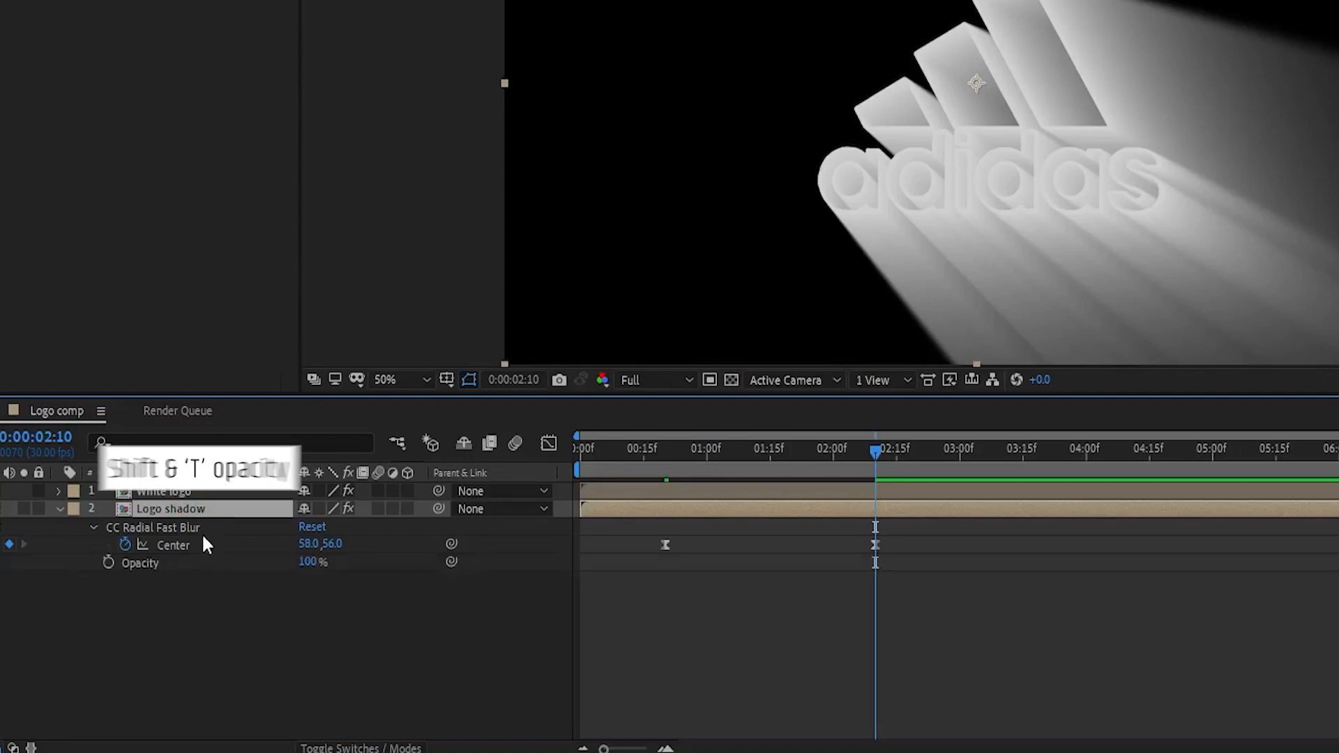
left_click_drag(797, 460, 707, 468)
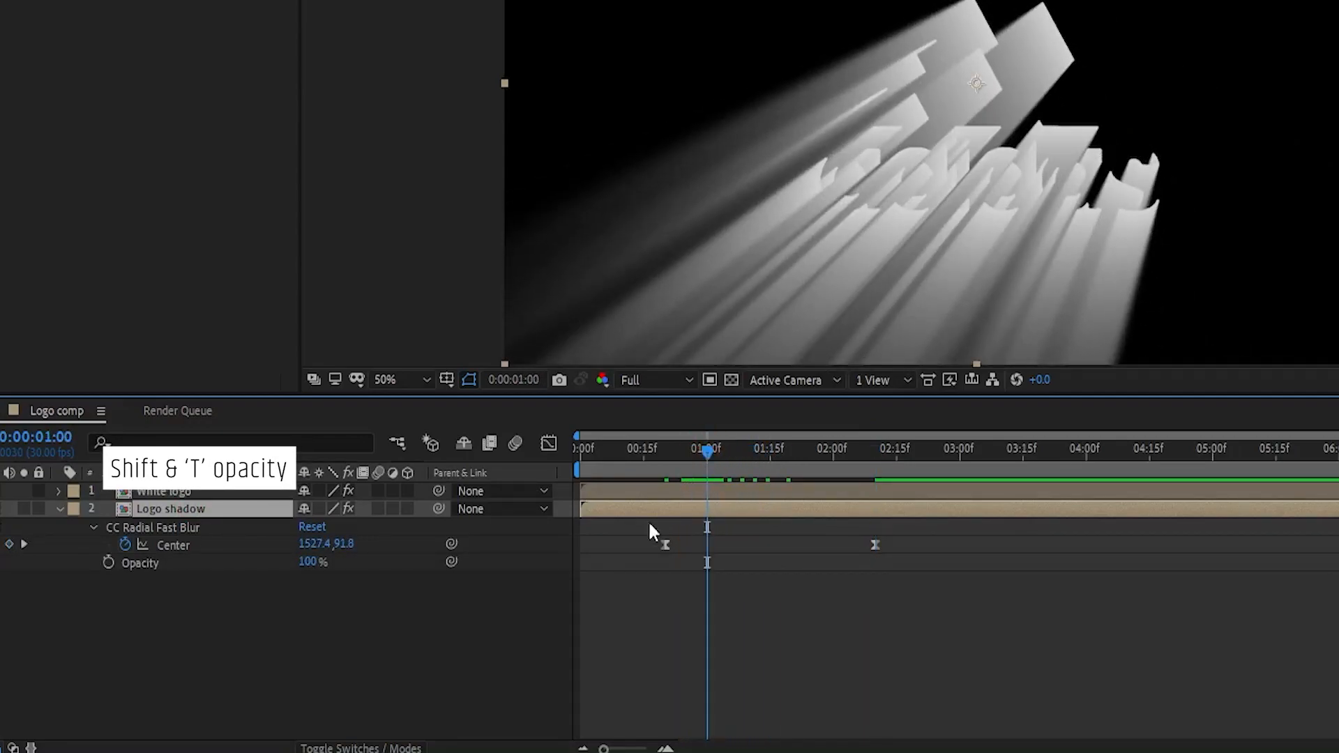
left_click(107, 562)
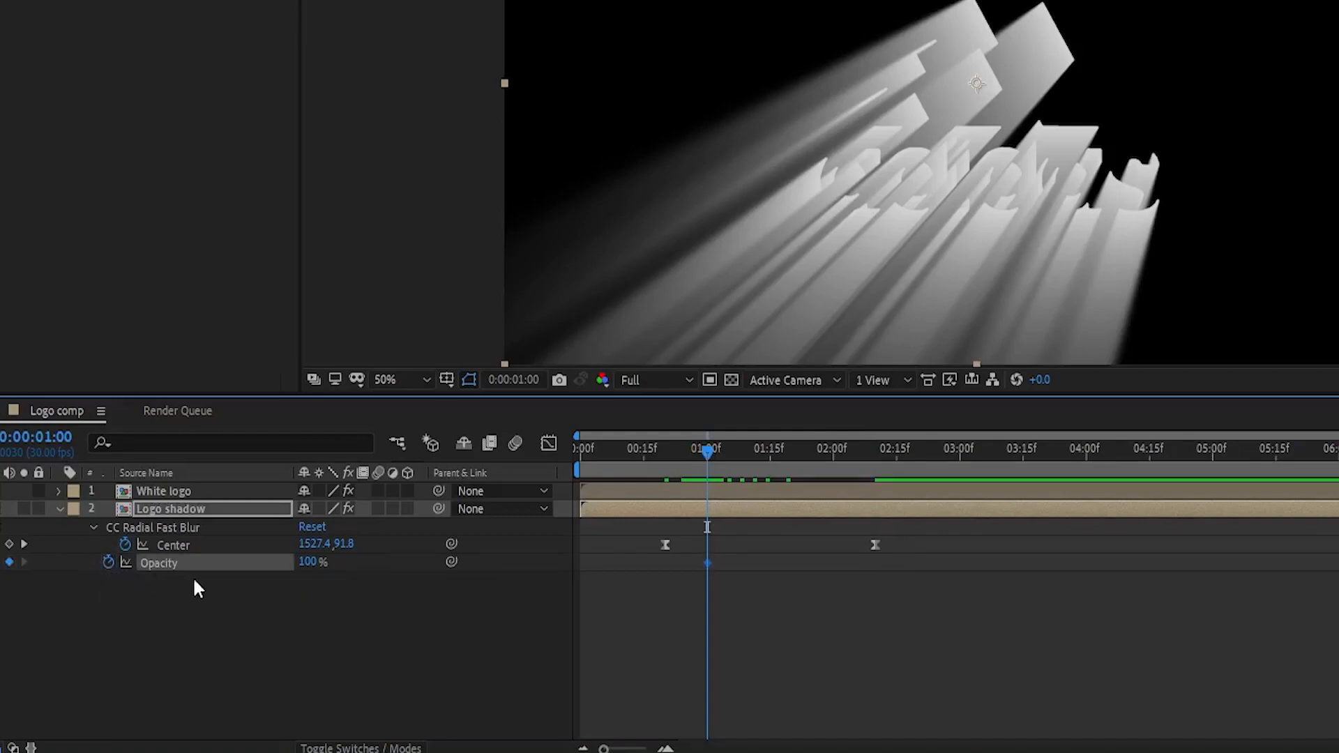
- Set the Logo shadow layer's Opacity to 12% at 0:00:02:00
left_click_drag(814, 450, 833, 452)
left_click(306, 562)
type("1")
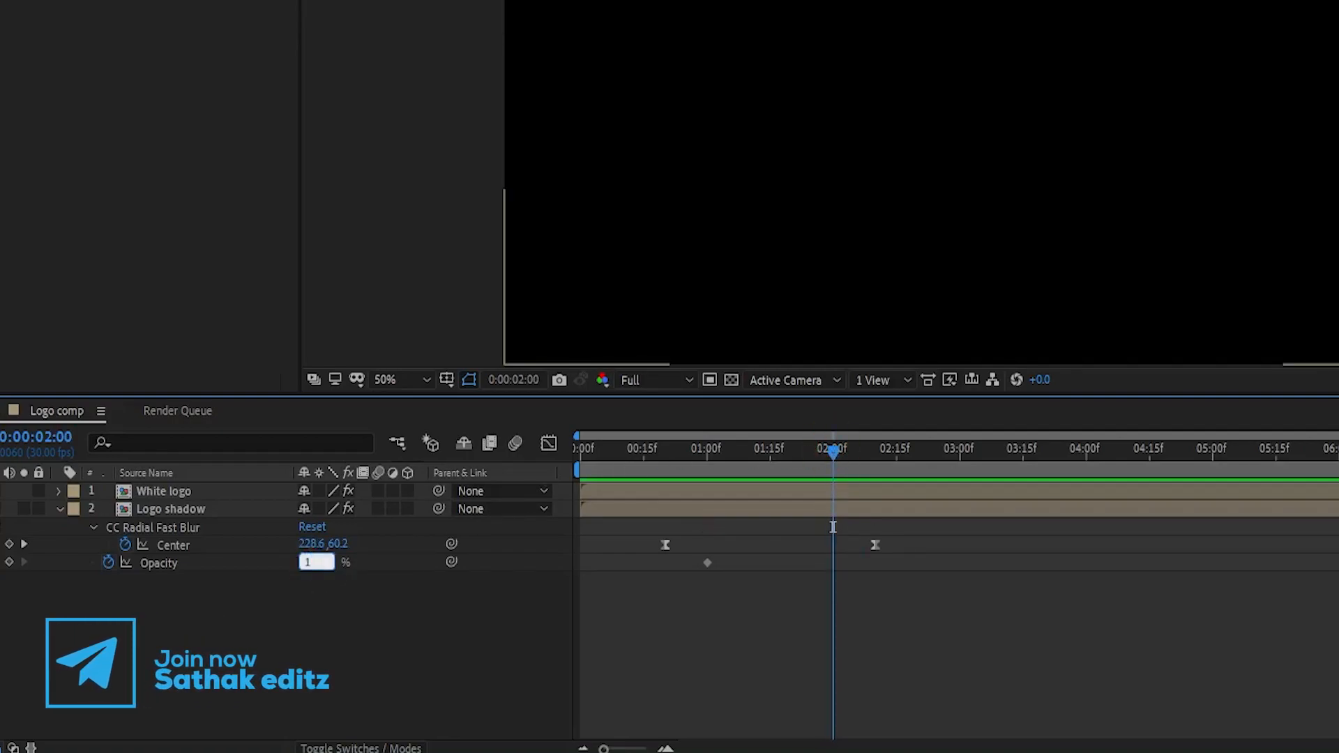
type("2")
left_click(383, 652)
- Hold the Logo shadow's Opacity at 12% with a keyframe at 0:00:02:15 and set it to 0% at 0:00:02:20
mouse_move(876, 445)
left_mouse_down()
mouse_move(919, 454)
mouse_move(894, 441)
left_mouse_up()
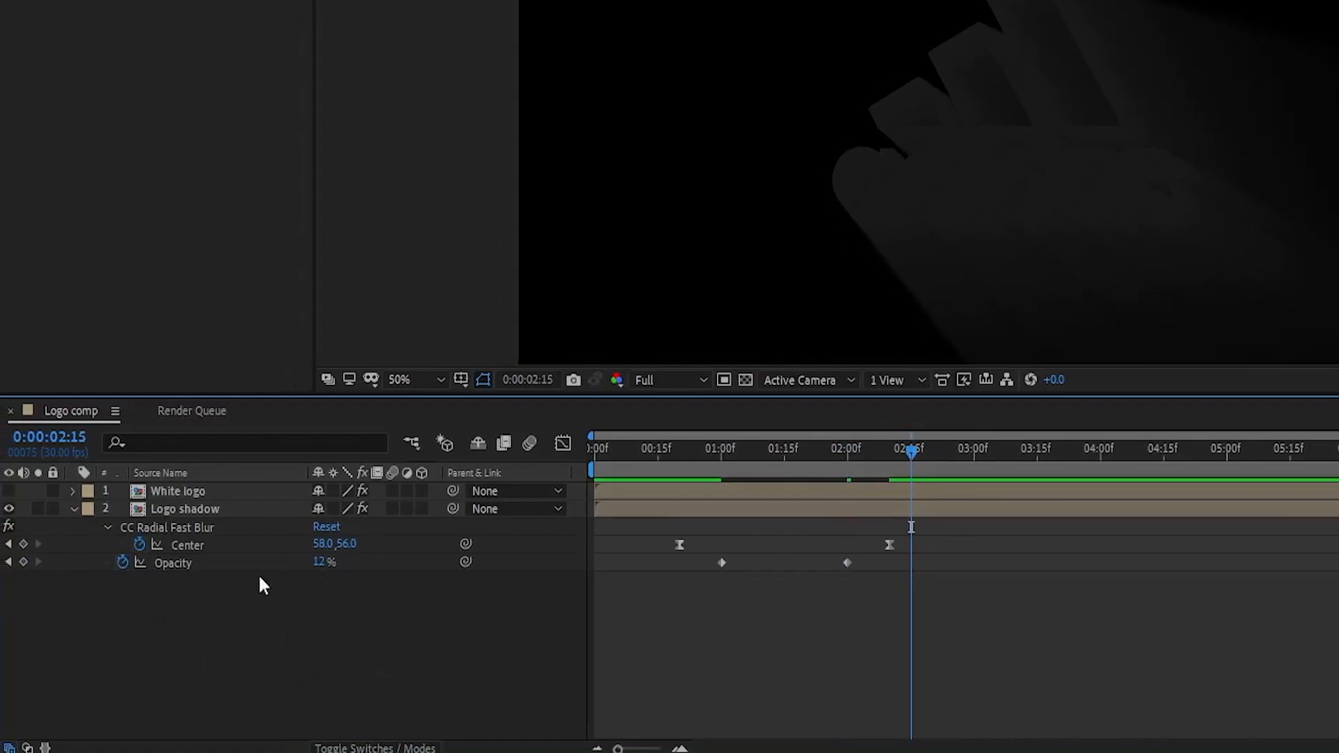
left_click(23, 563)
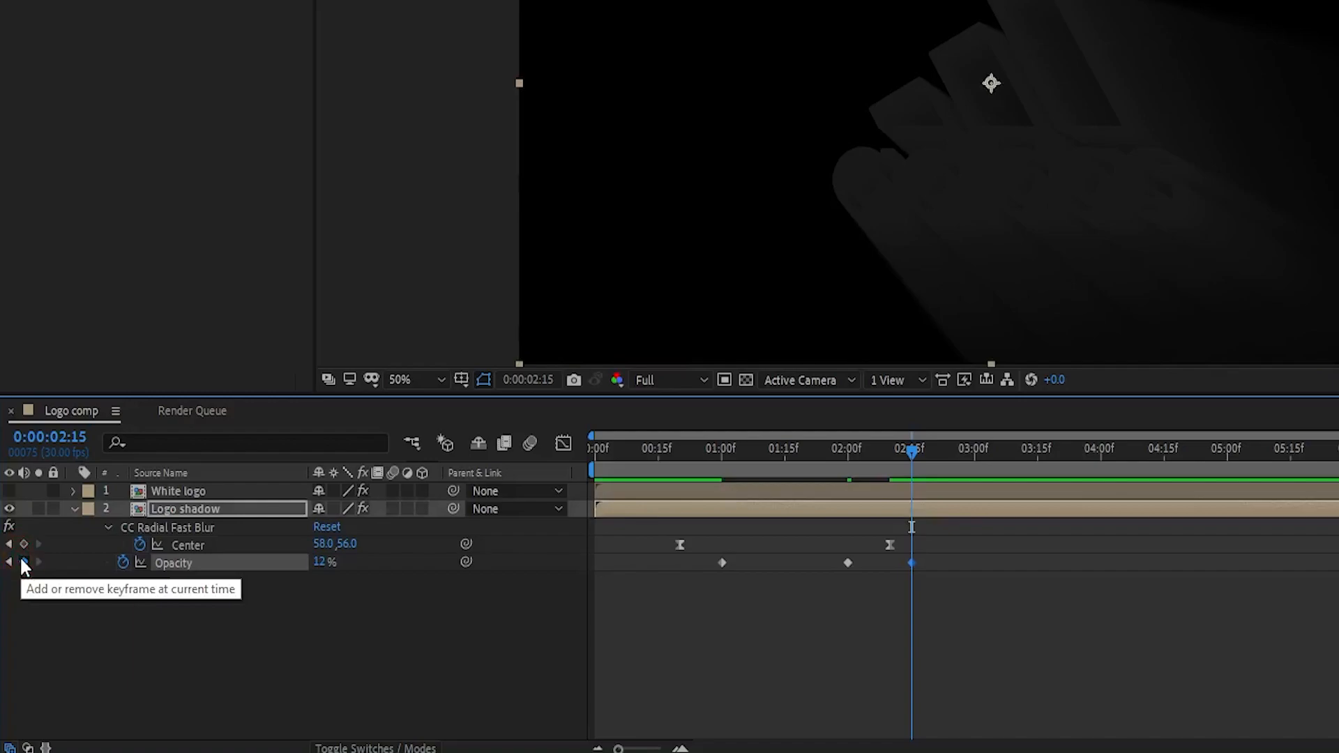
left_click_drag(977, 450, 934, 453)
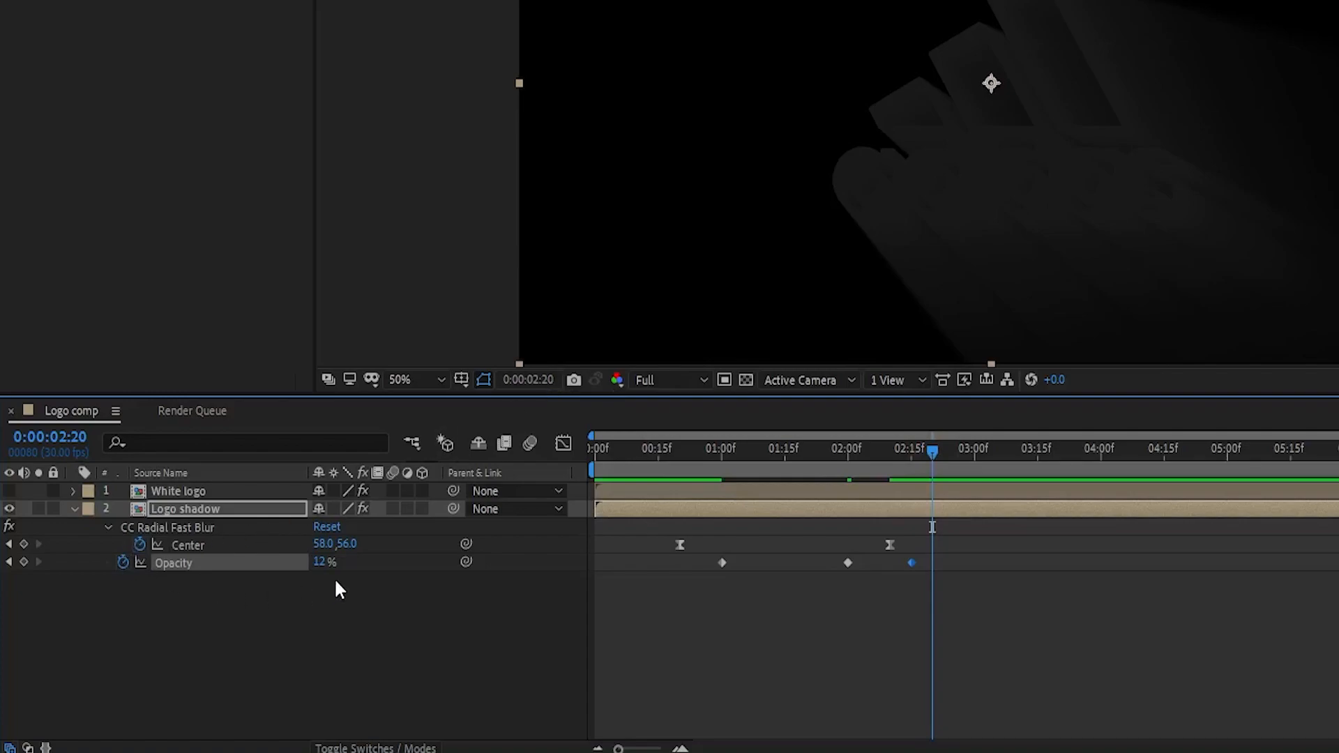
type("0")
left_click(73, 508)
- Duplicate the Logo shadow layer and remove all Center and Opacity keyframes from the lower copy
key("ctrl+d")
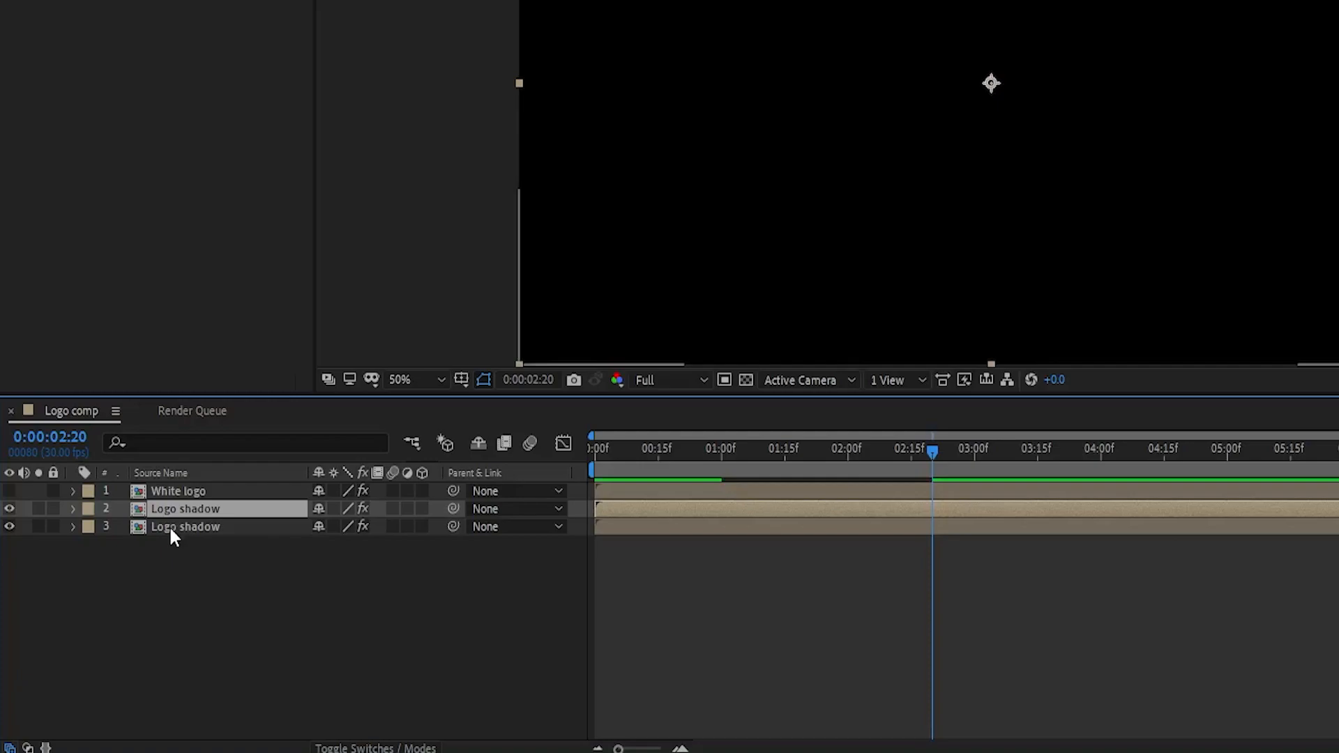
left_click(769, 528)
key("u")
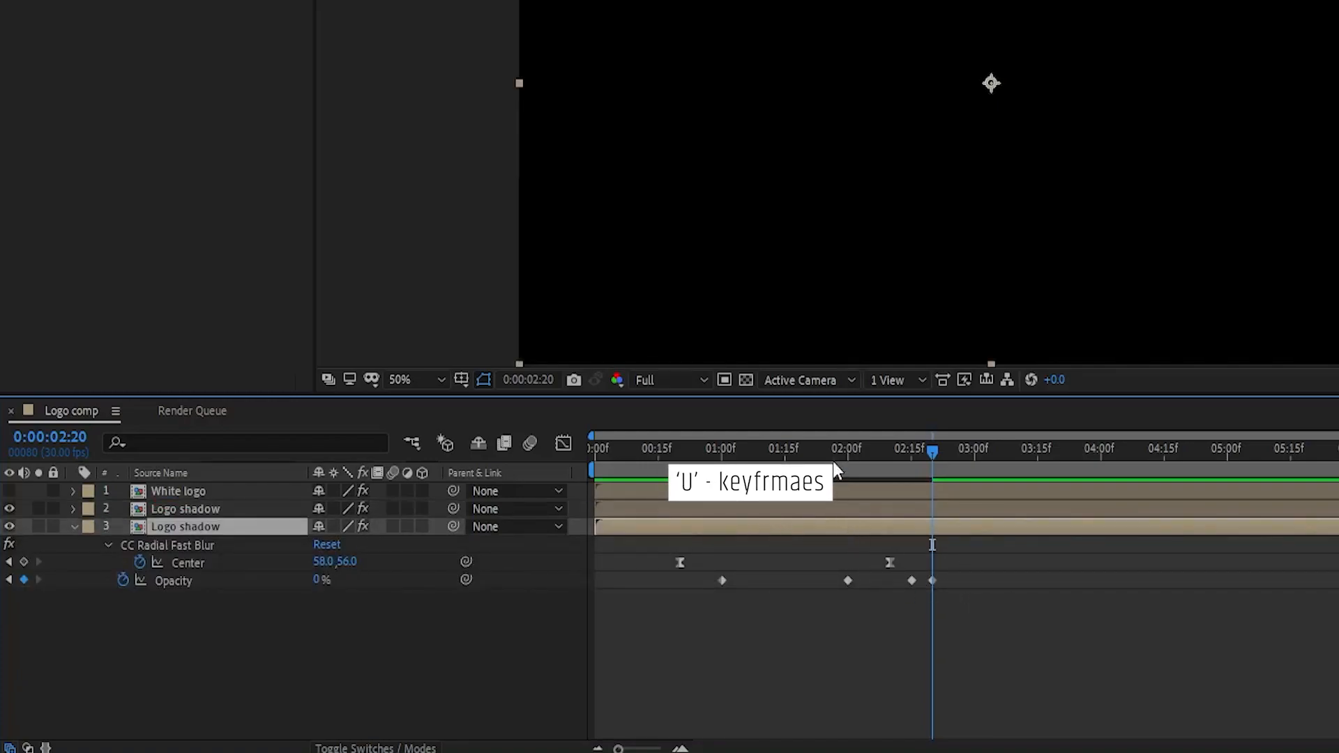
key("Home")
left_click_drag(1061, 680, 595, 562)
key("Delete")
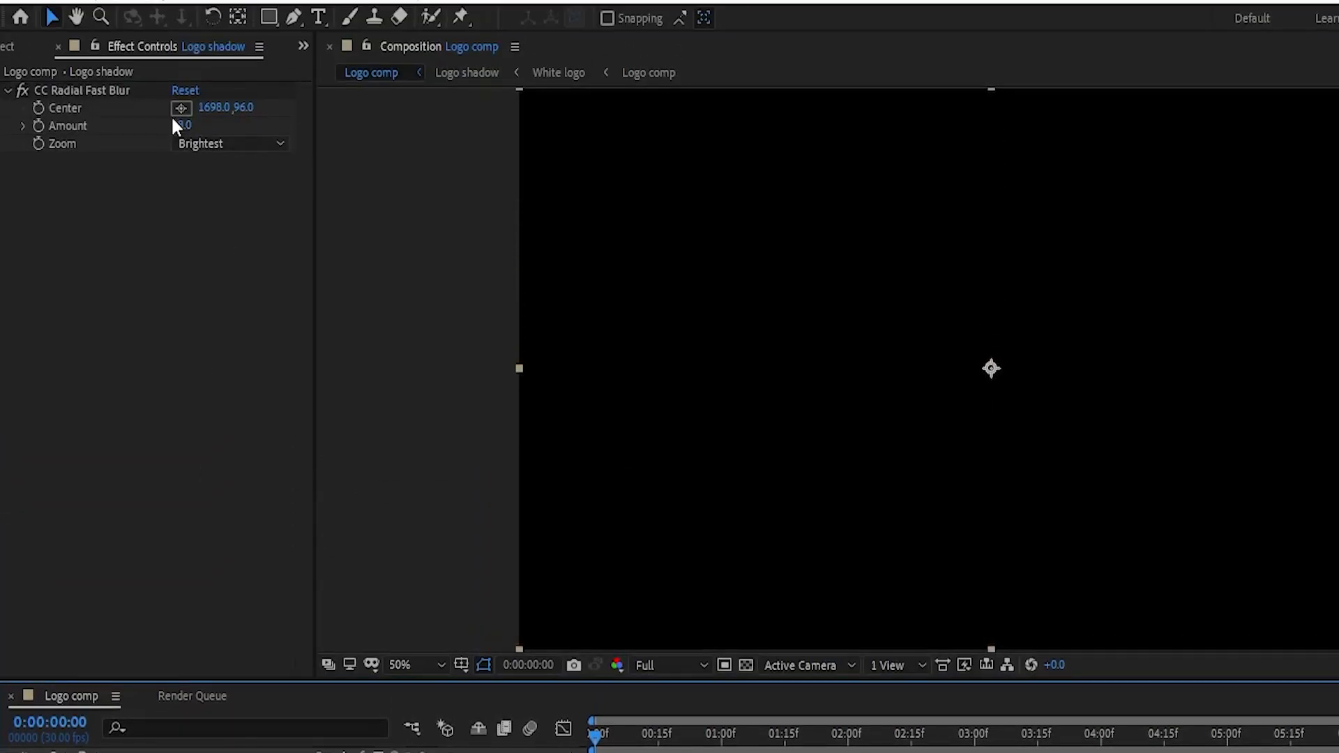
- Set the lower Logo shadow copy's blur Amount to 90 and its Opacity to 100%
left_click(181, 112)
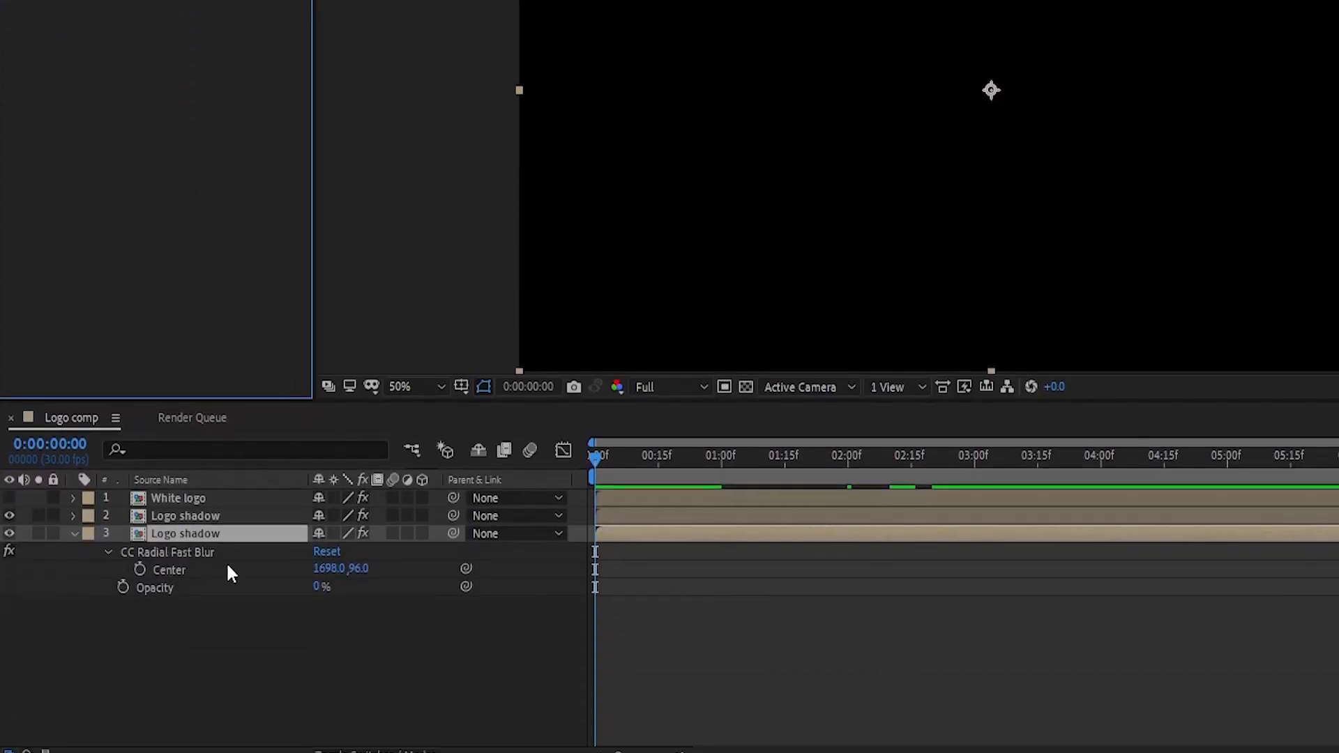
left_click_drag(317, 588, 929, 608)
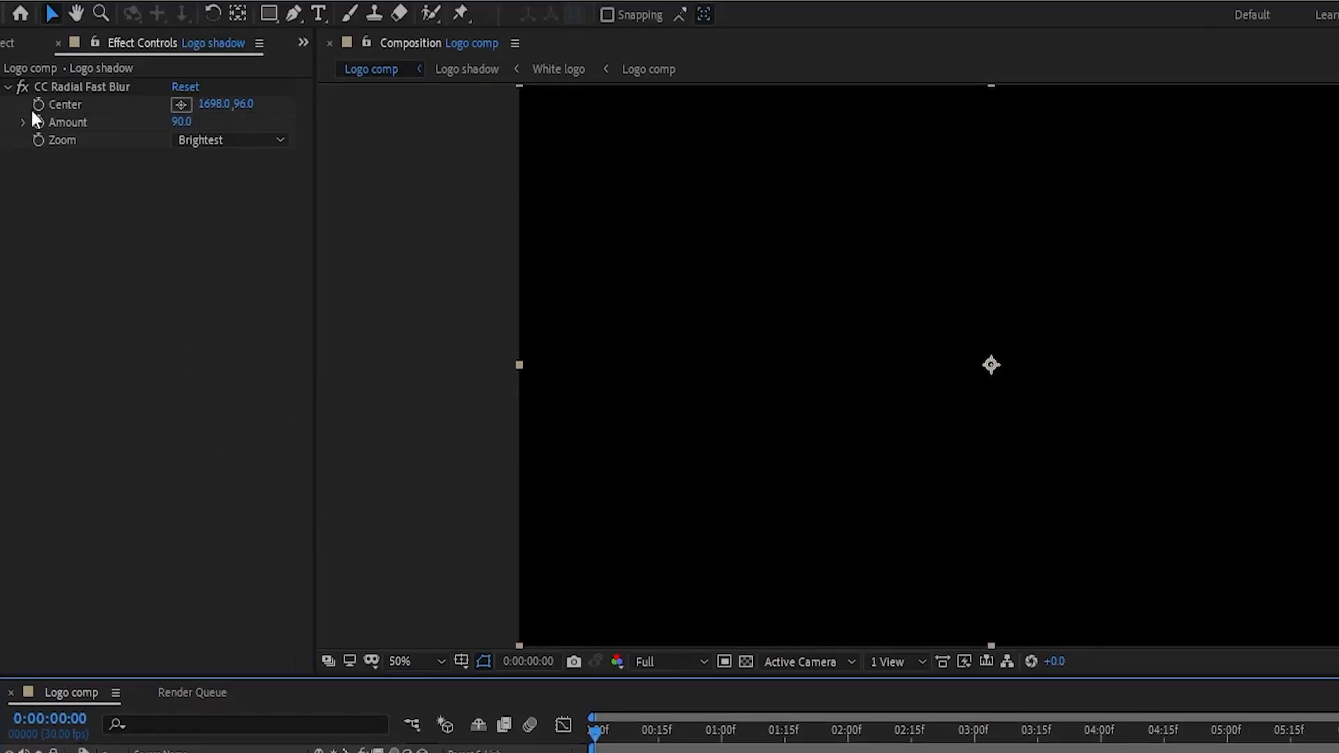
- Keyframe the lower copy's blur Center from about 1582, 386 at 0:00:00:00 to the frame's left side at 0:00:02:10
left_click(43, 122)
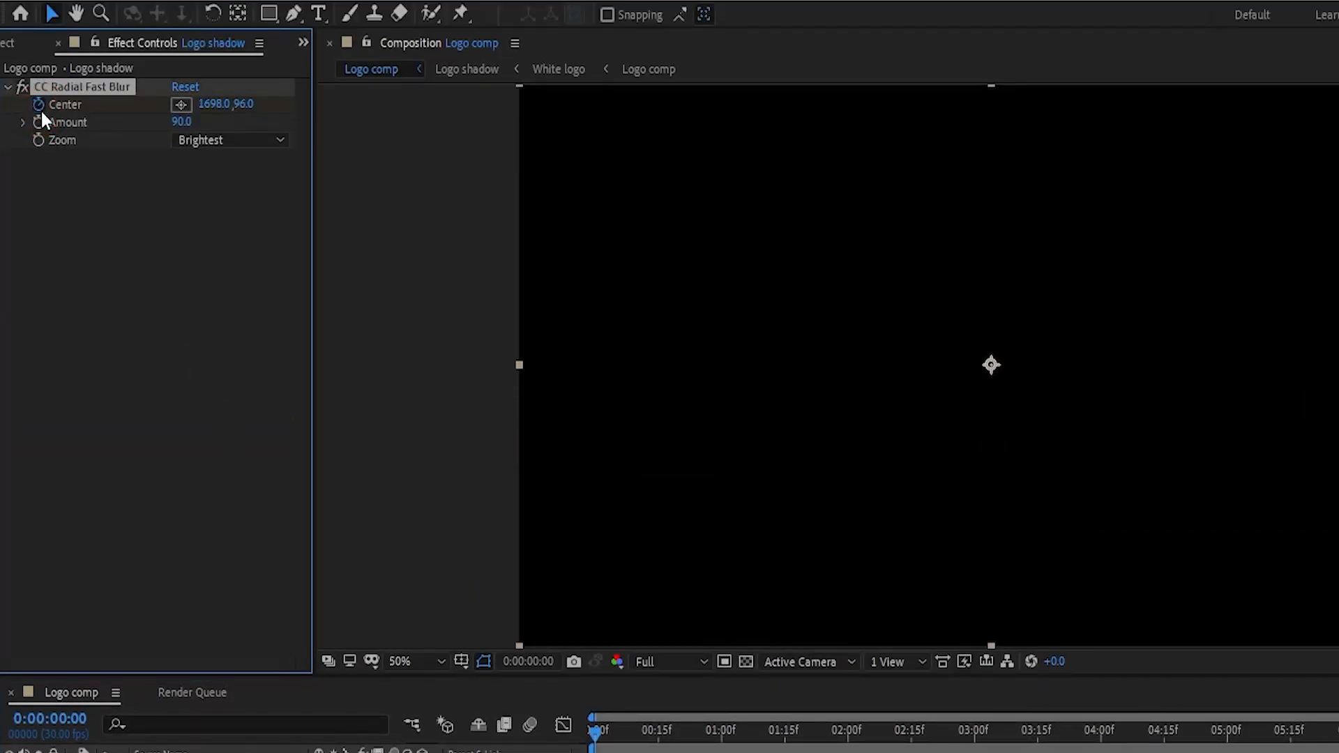
left_click_drag(1338, 126, 1164, 139)
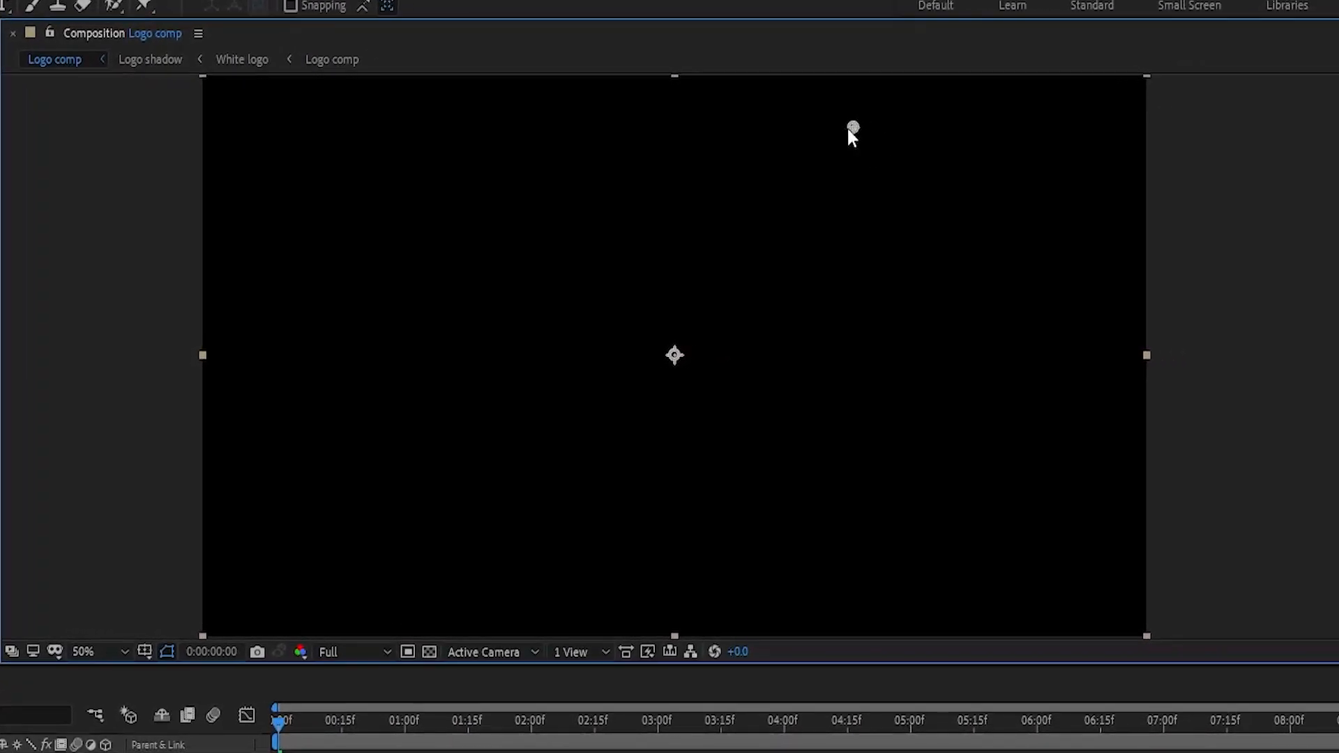
left_click_drag(544, 722, 584, 729)
left_click_drag(570, 520, 574, 520)
left_click_drag(980, 73, 79, 297)
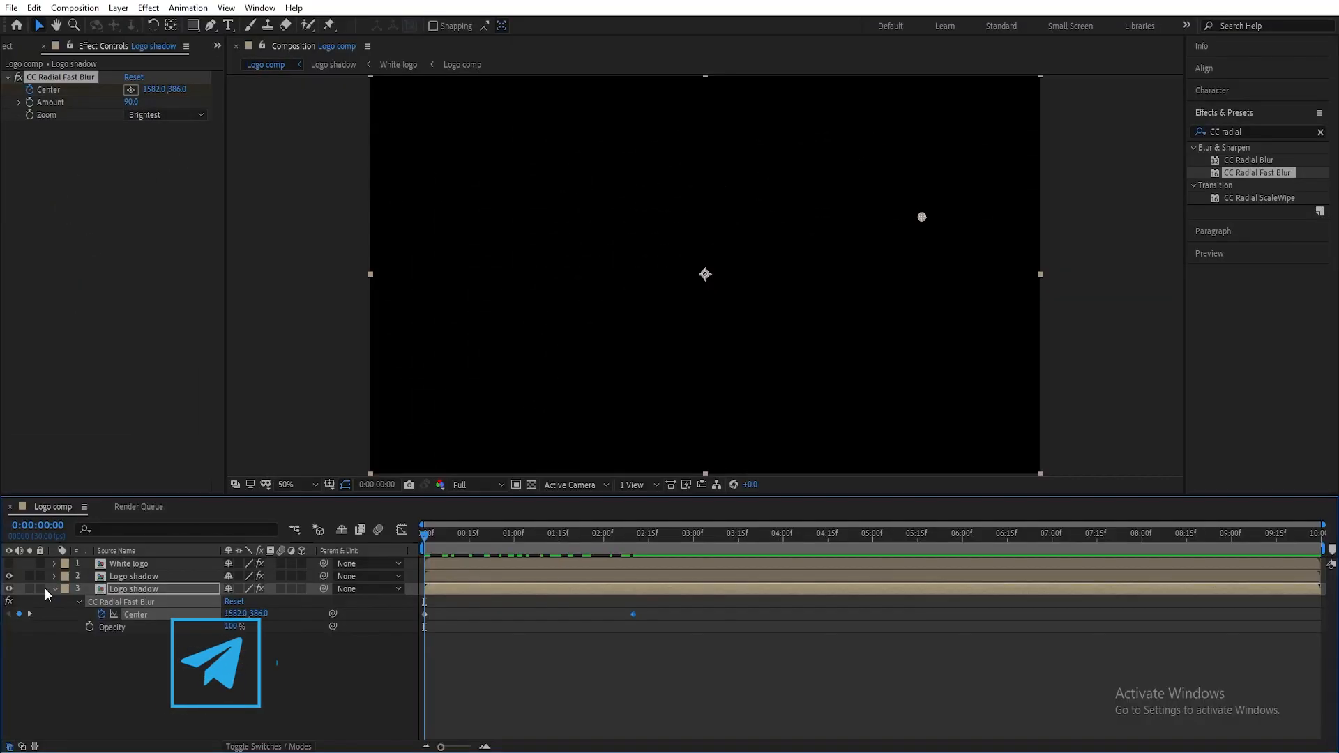
left_click(55, 589)
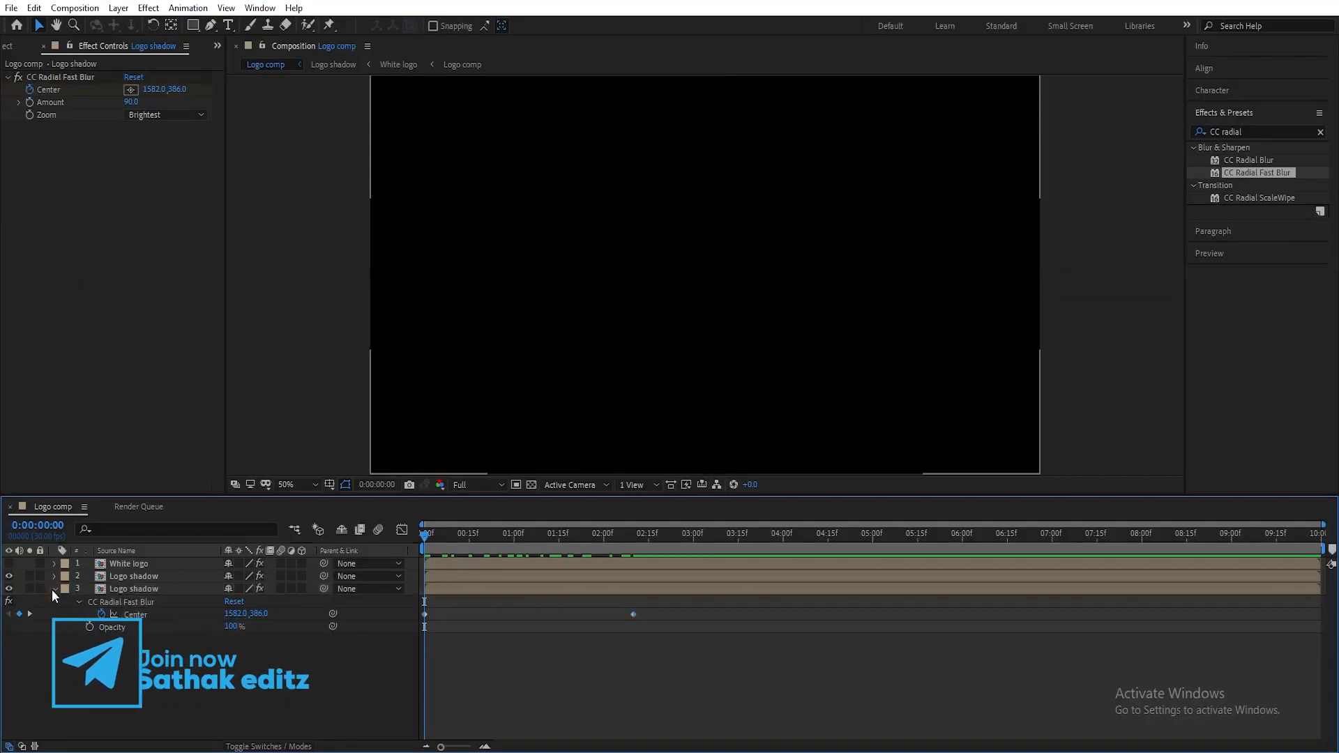
- Create a white (FFFFFF) solid named Background at 1920 × 1080 px and place it beneath all other layers
right_click(68, 618)
left_click(125, 460)
left_click(279, 499)
type("Ba")
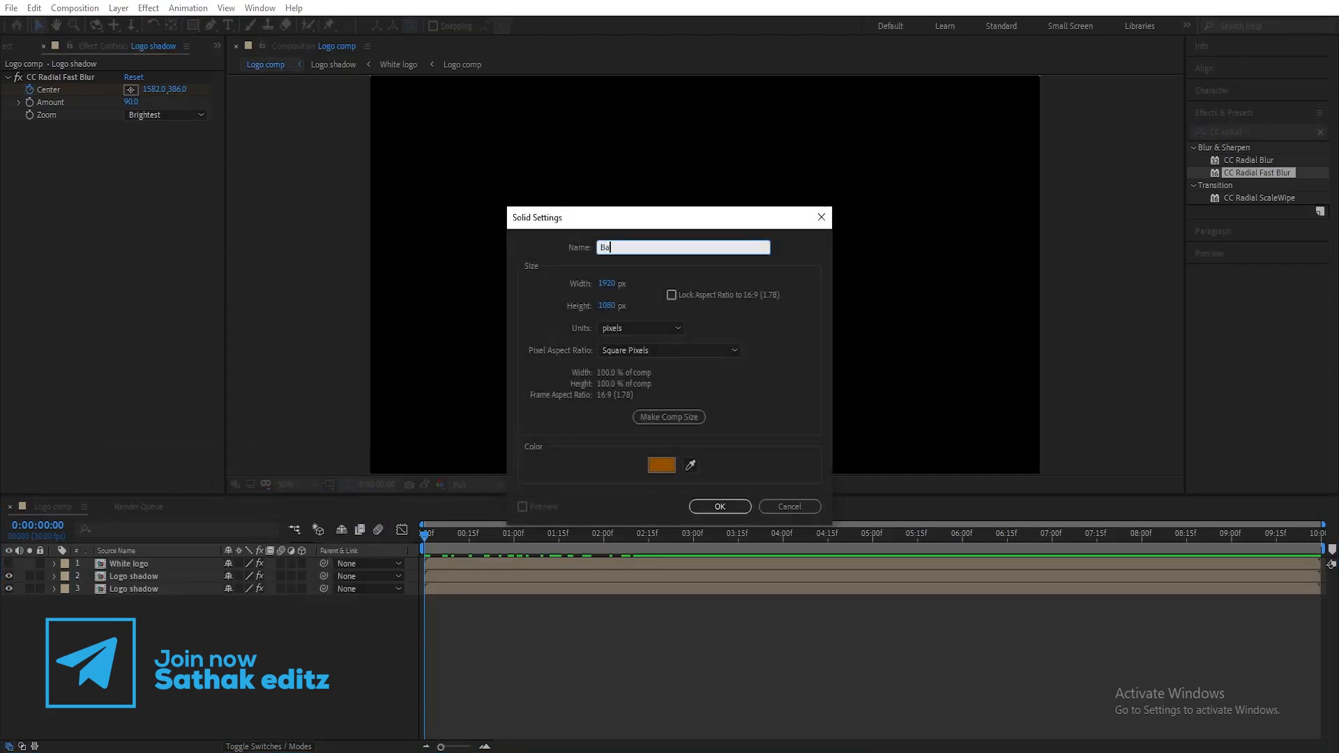
left_click(661, 466)
type("FFFFFF")
left_click(626, 416)
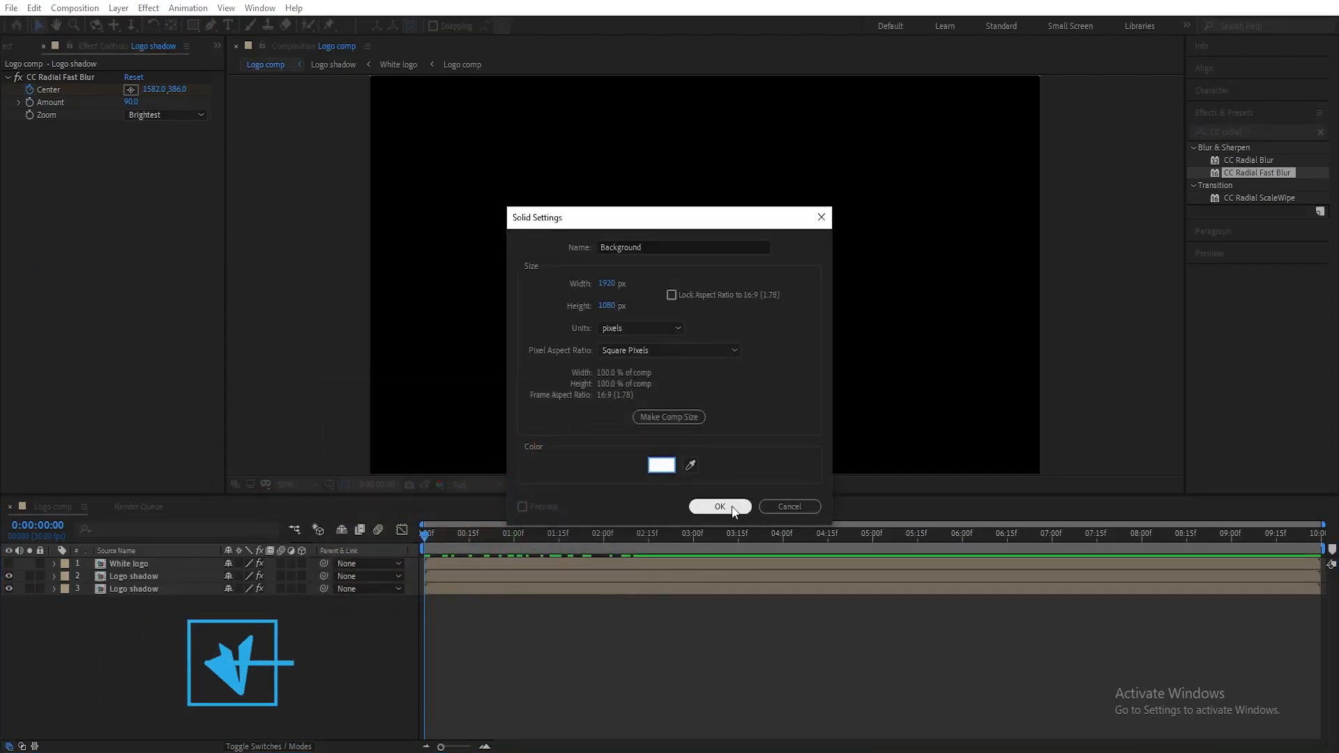
left_click(719, 507)
left_click_drag(174, 562, 132, 620)
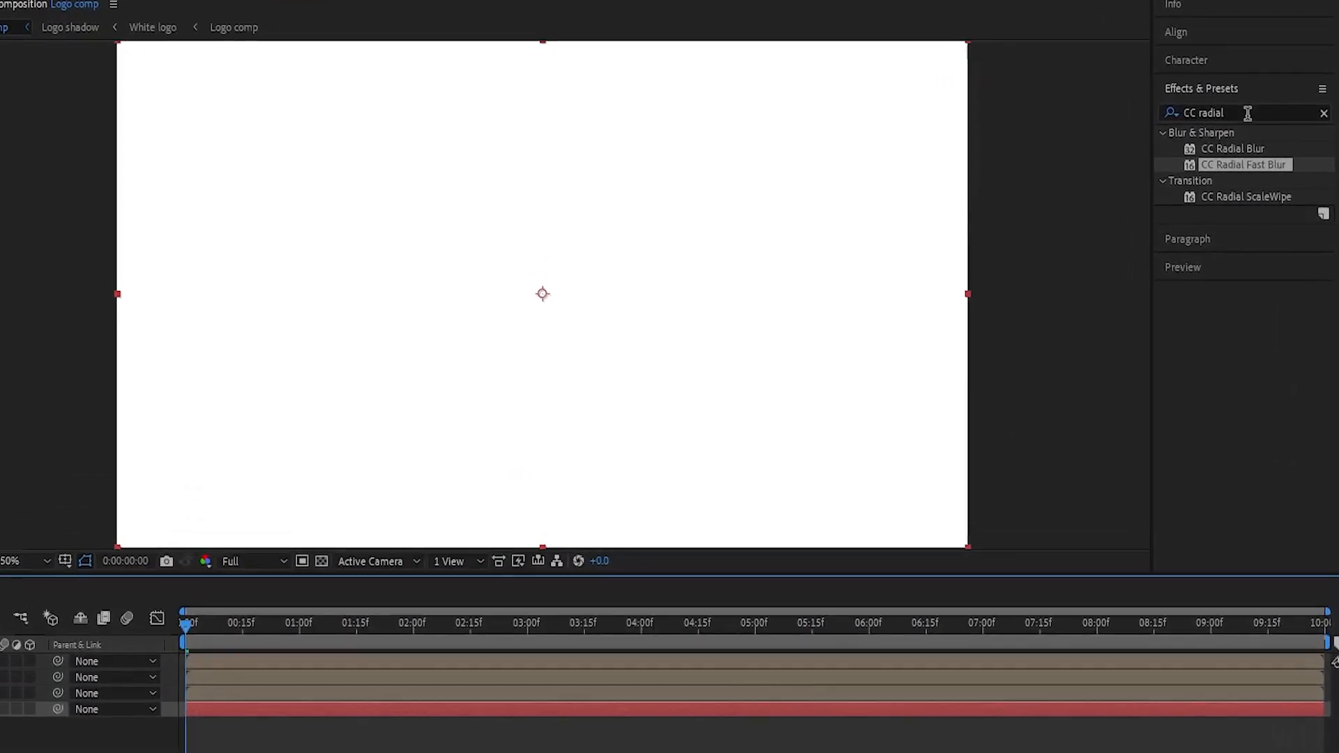
- Find the Gradient Ramp effect and apply it to the Background layer
double_click(1260, 131)
triple_click(1242, 104)
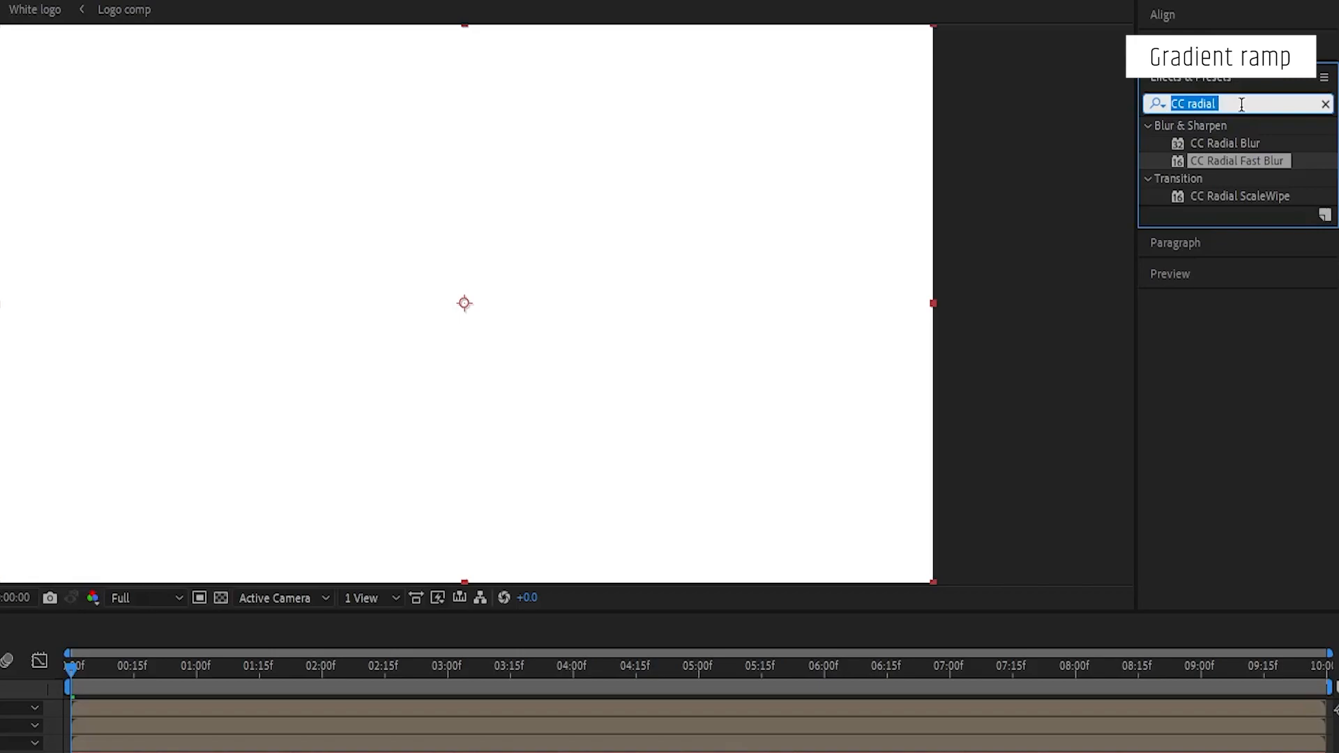
type("Ramp")
left_click_drag(1245, 143, 200, 556)
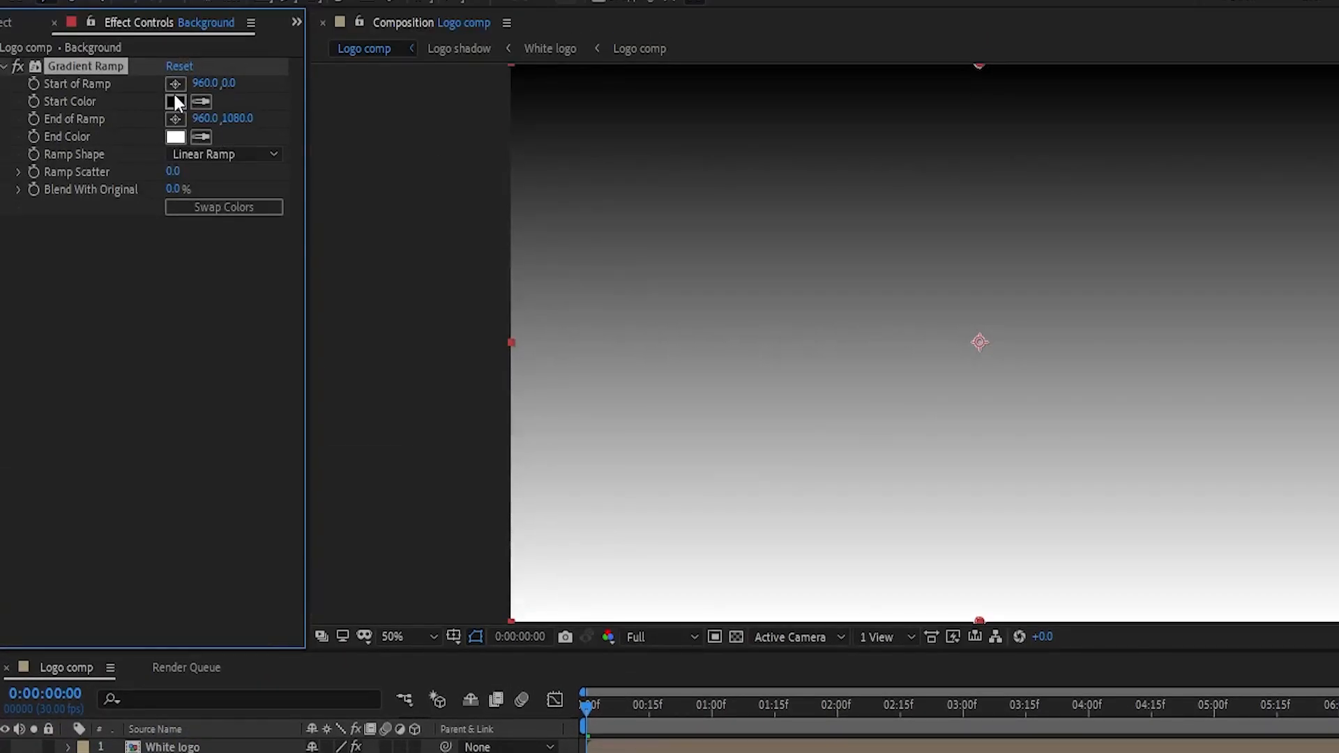
- Set the Background ramp's Start Color to light grey and reposition the ramp to fade from grey at the frame's left to white at its right
left_click(174, 102)
left_click_drag(470, 600, 442, 556)
left_click(867, 542)
key("comma")
left_click_drag(977, 273, 860, 325)
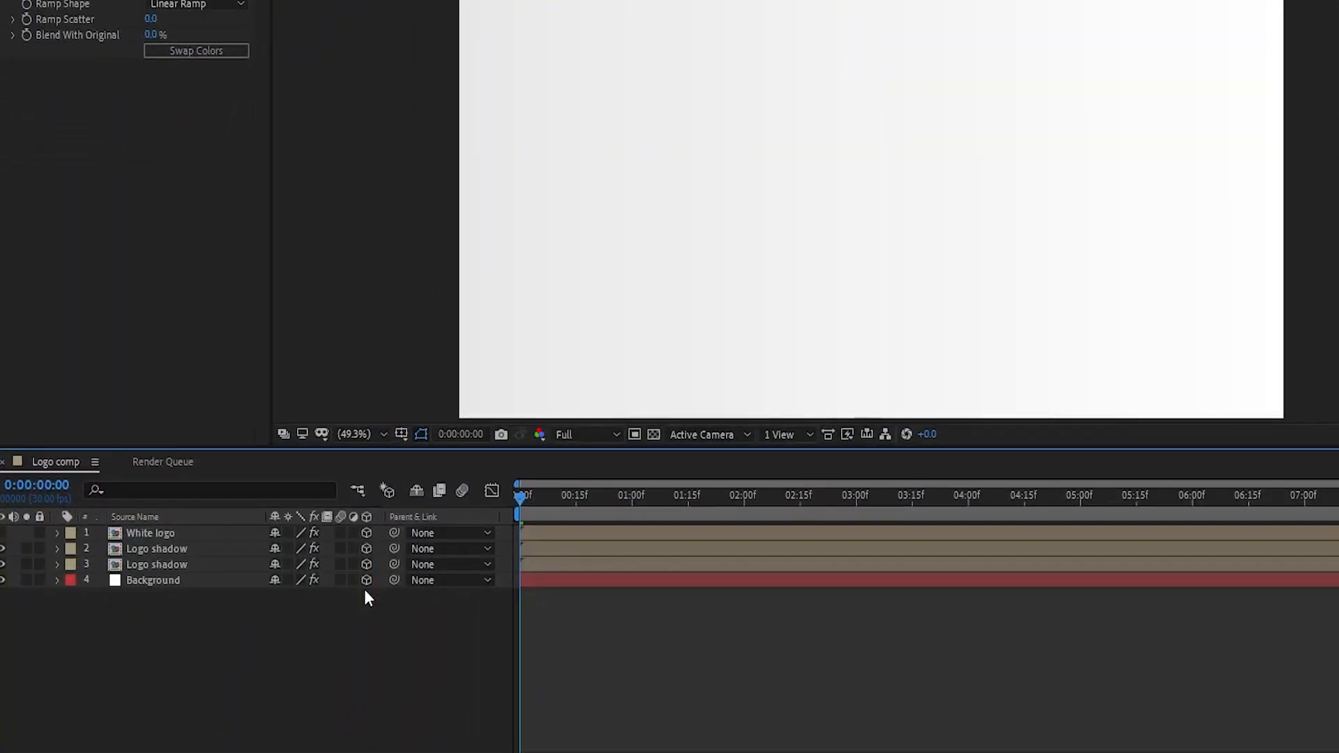
- Set the Diffuse material option of the lower Logo shadow layer to 0%
left_click(169, 566)
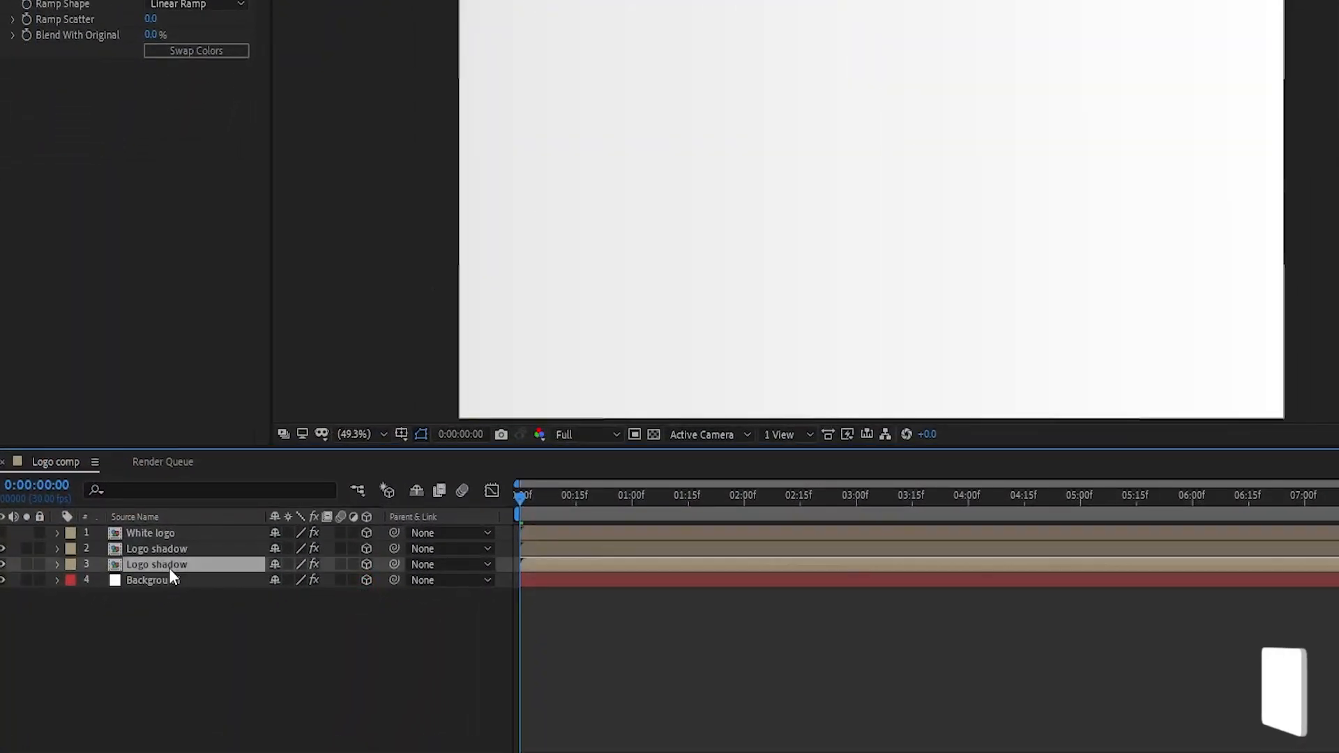
left_click(57, 565)
scroll(60, 563, "down", 1)
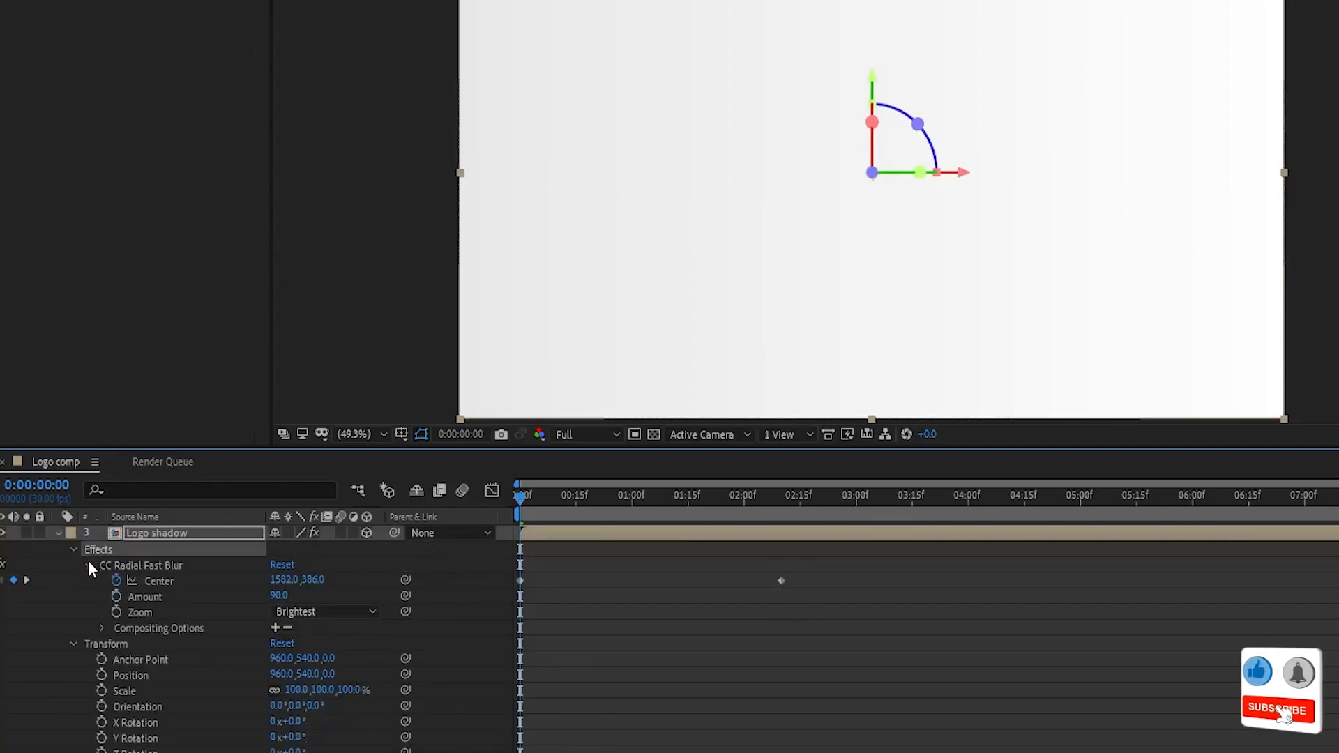
left_click(90, 567)
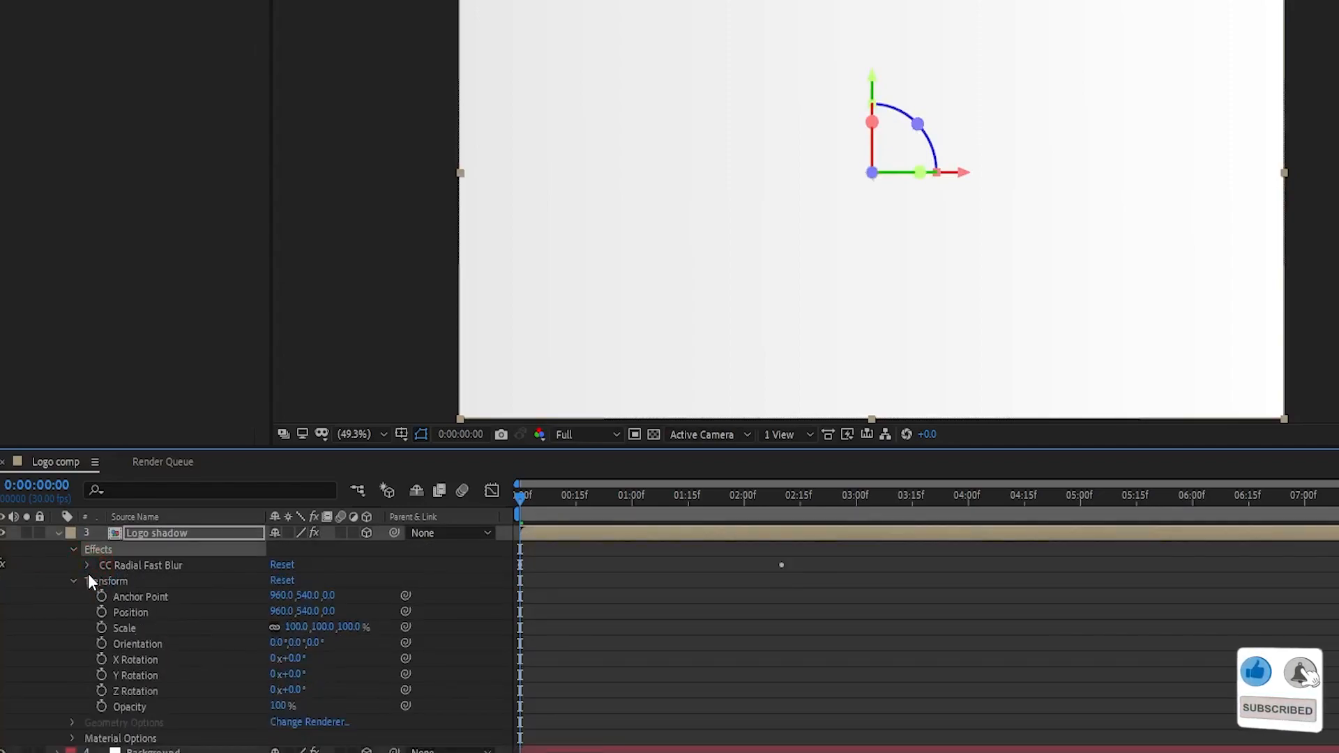
left_click(72, 738)
scroll(108, 720, "down", 2)
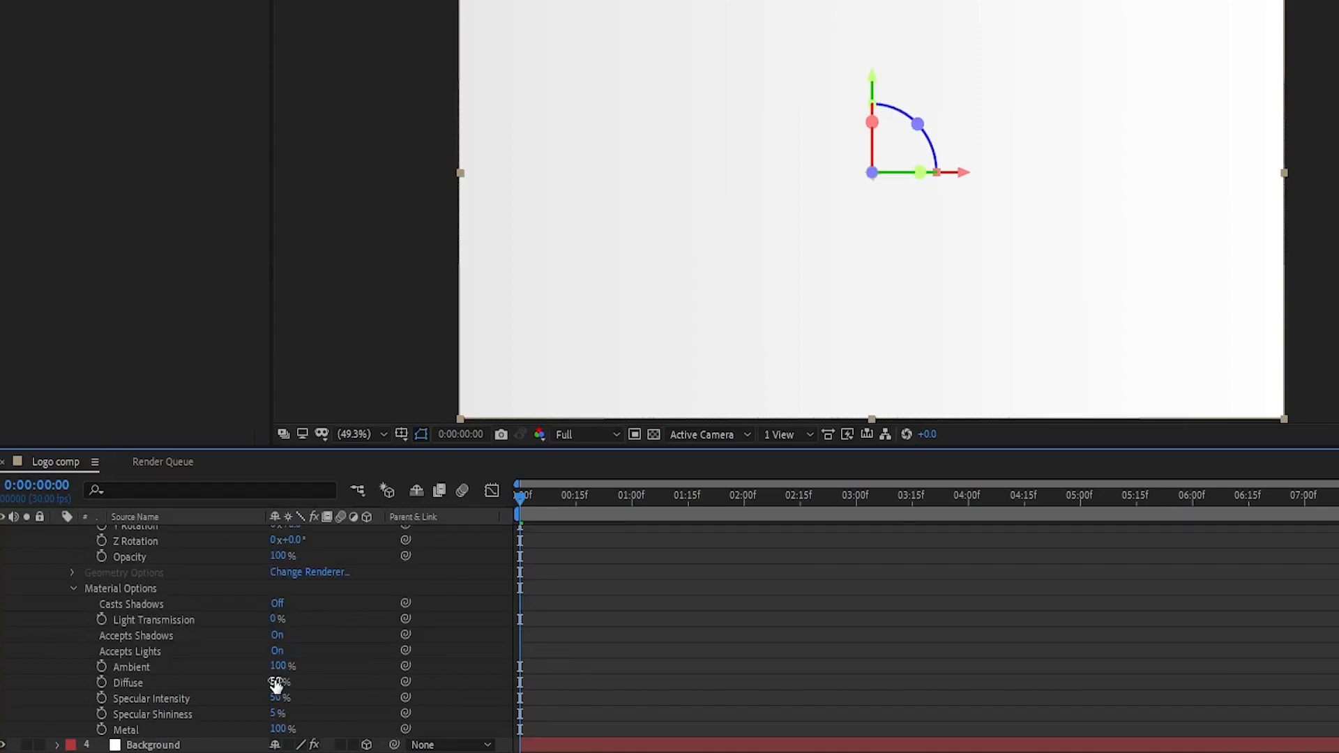
left_click_drag(276, 684, 272, 682)
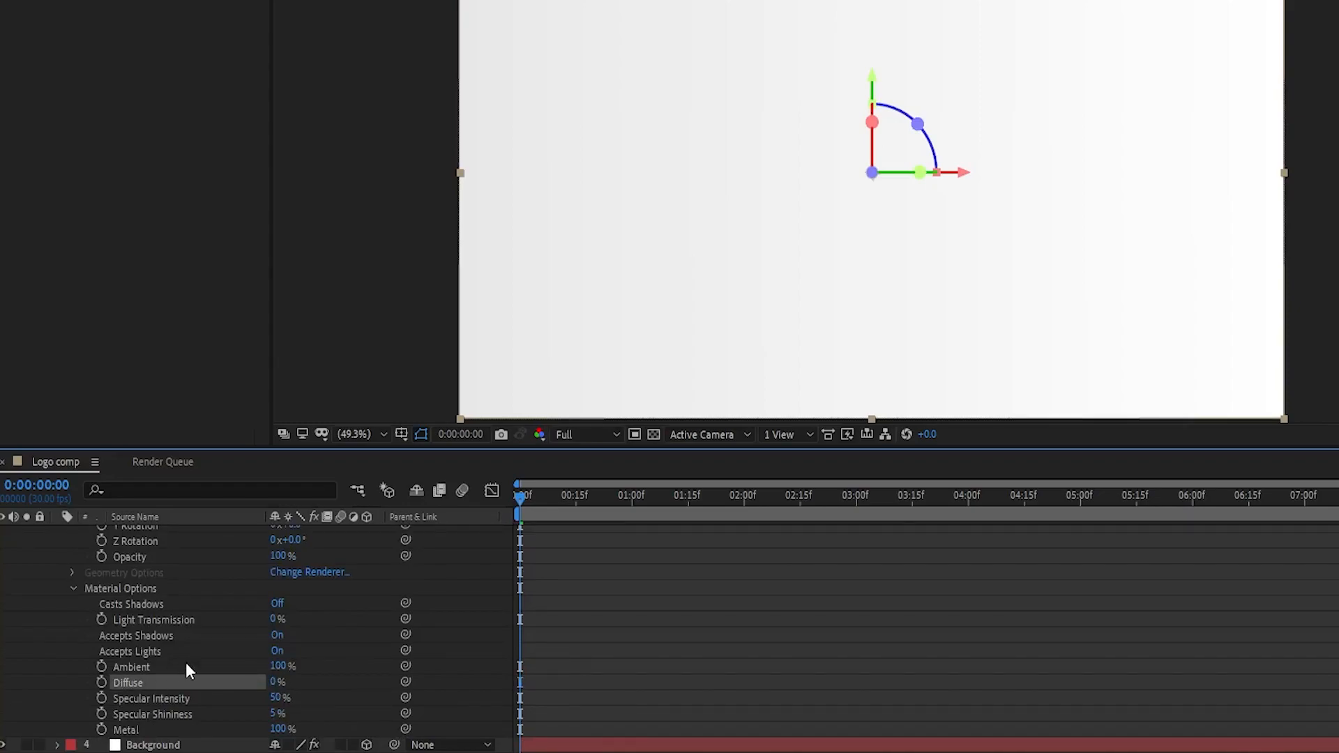
scroll(134, 630, "up", 5)
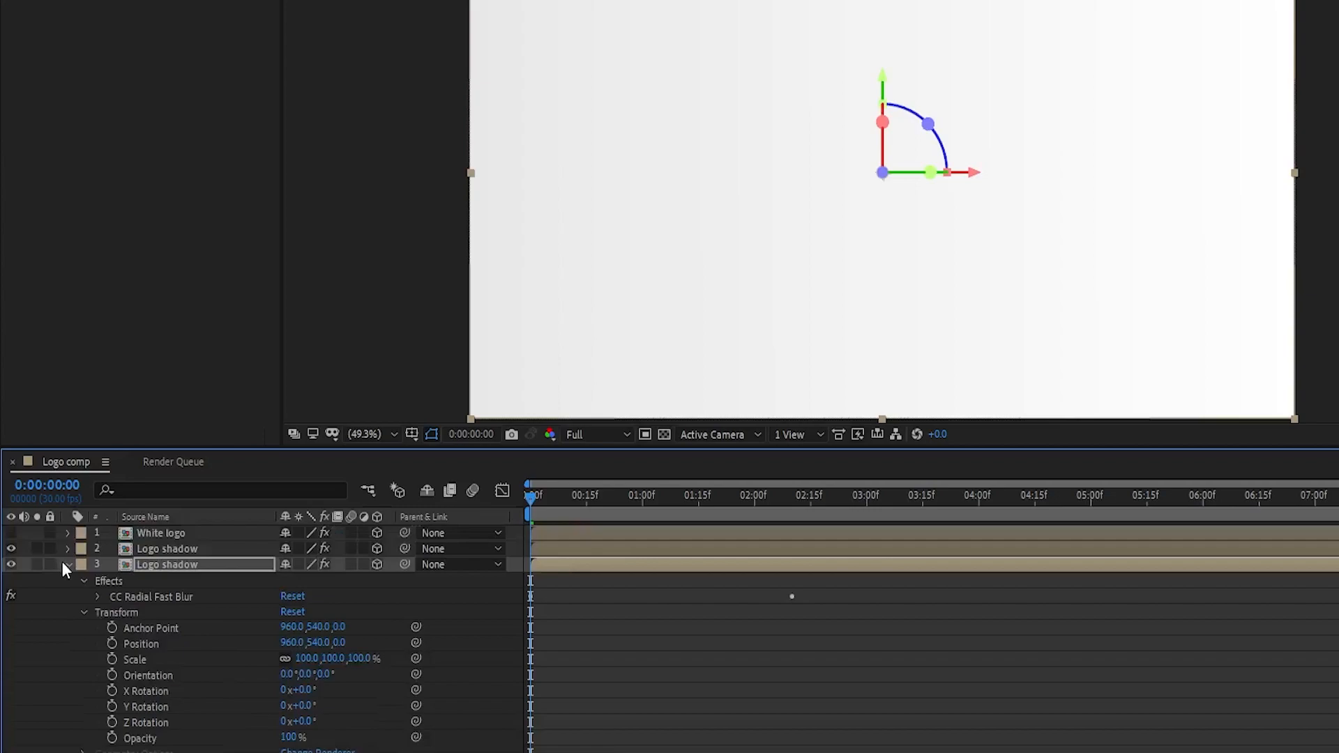
left_click(67, 564)
- Make the White logo layer visible and scrub through the animation to check it
left_click(171, 534)
left_click(11, 531)
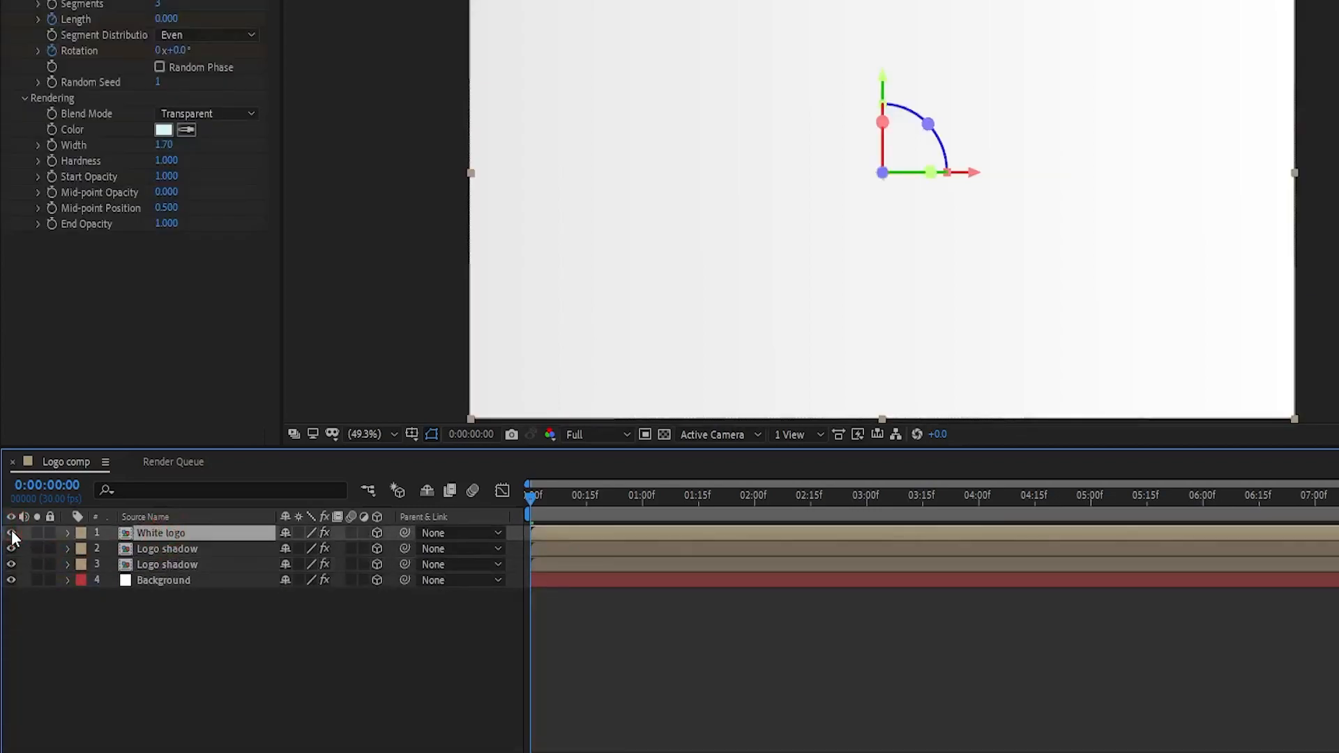
left_click_drag(623, 501, 843, 489)
- Add a Parallel light with 200% intensity and move it and its point of interest to the left of the logo
right_click(134, 479)
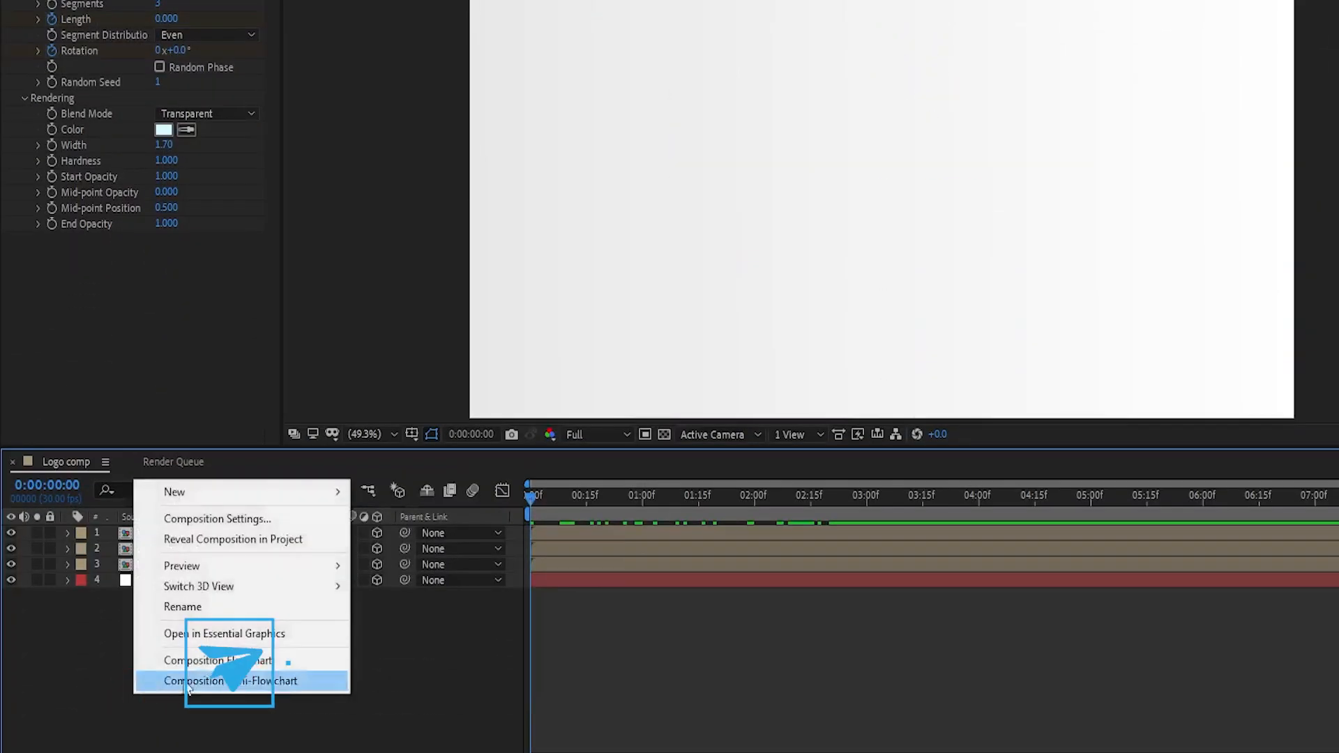
left_click(198, 491)
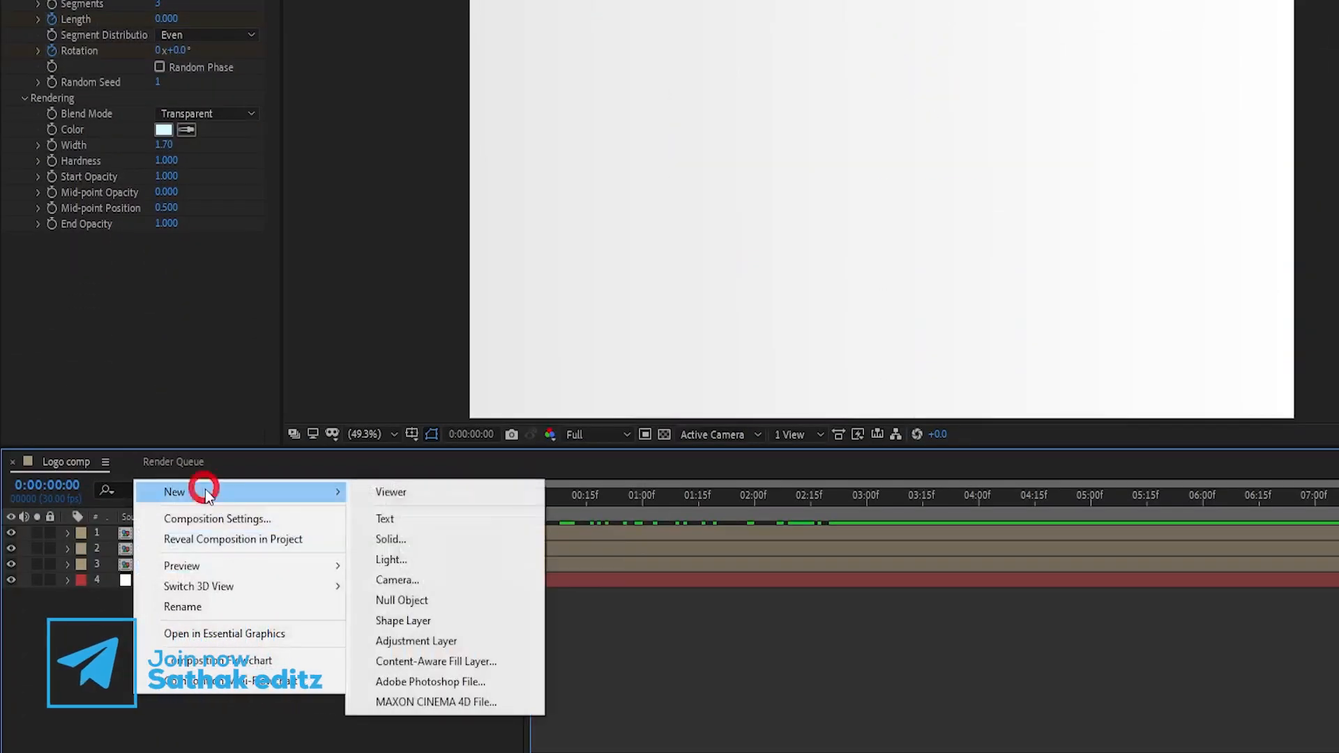
left_click(396, 555)
left_click(833, 126)
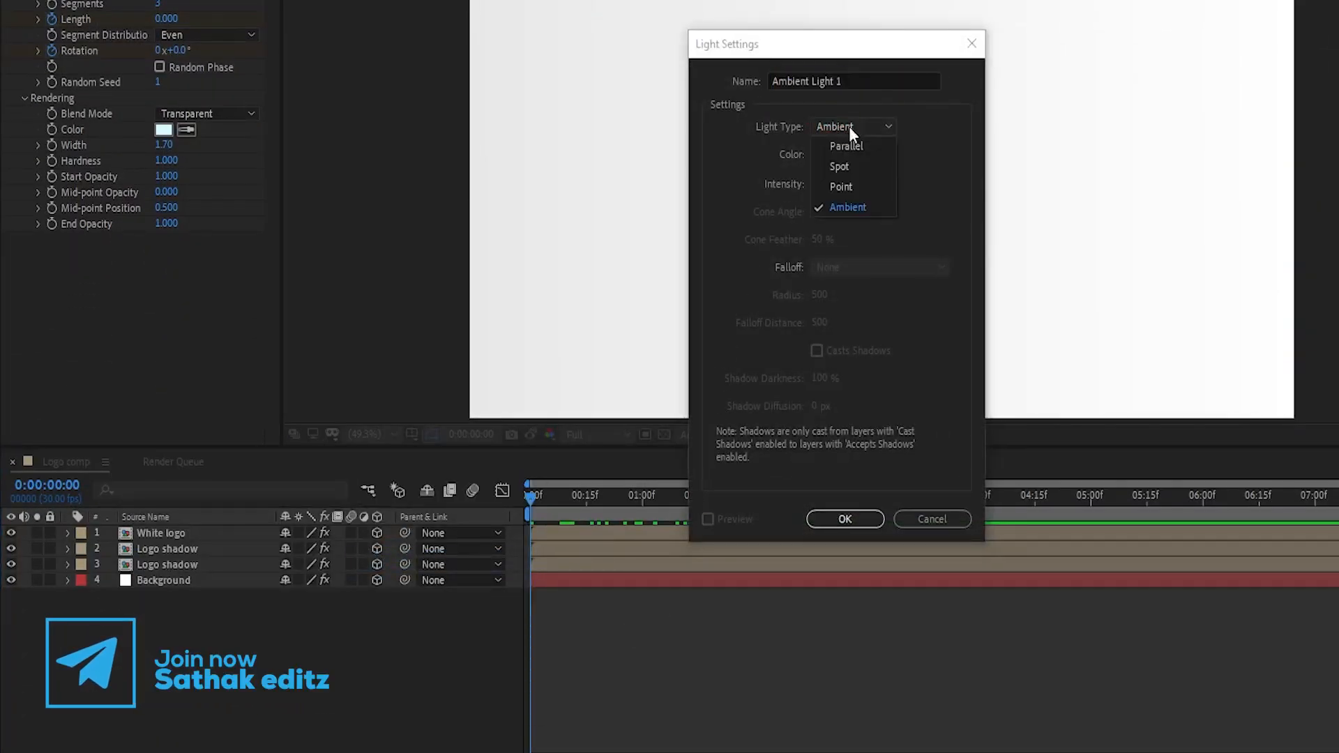
left_click(852, 148)
left_click(819, 183)
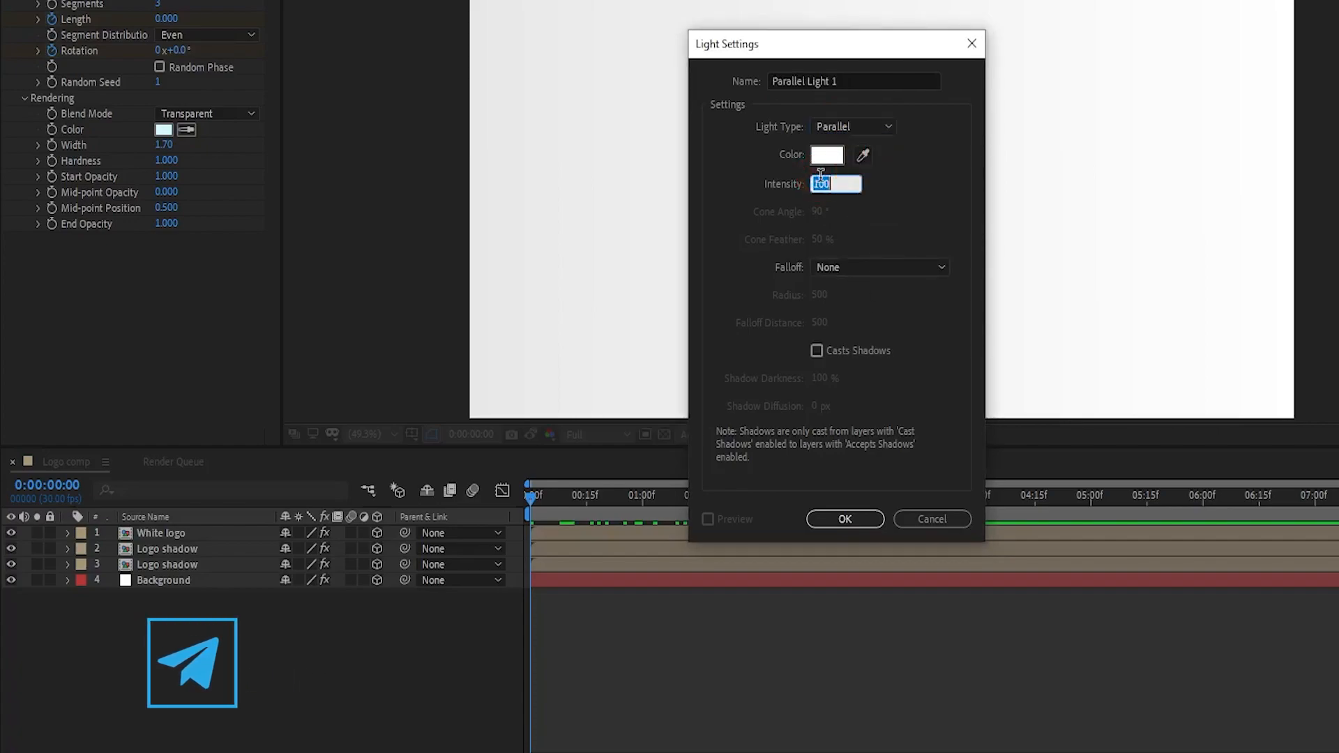
type("20")
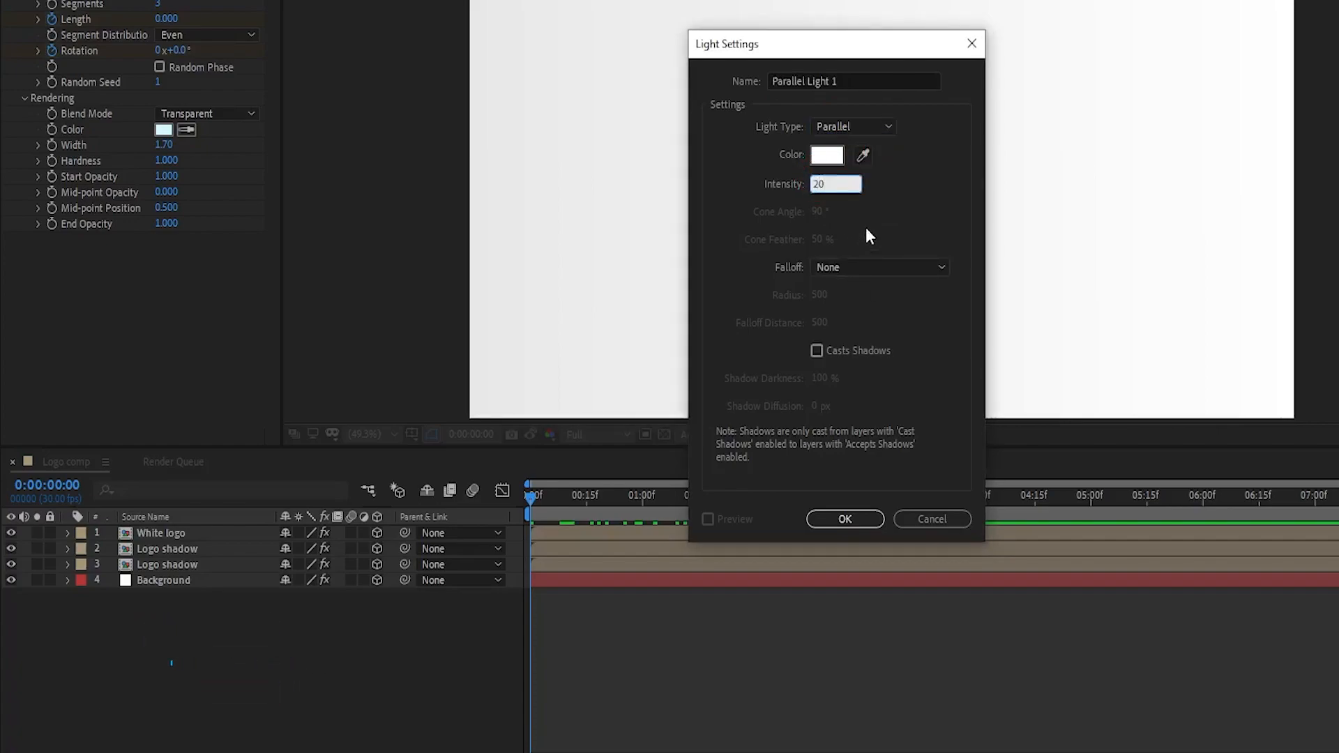
type("0")
left_click(882, 217)
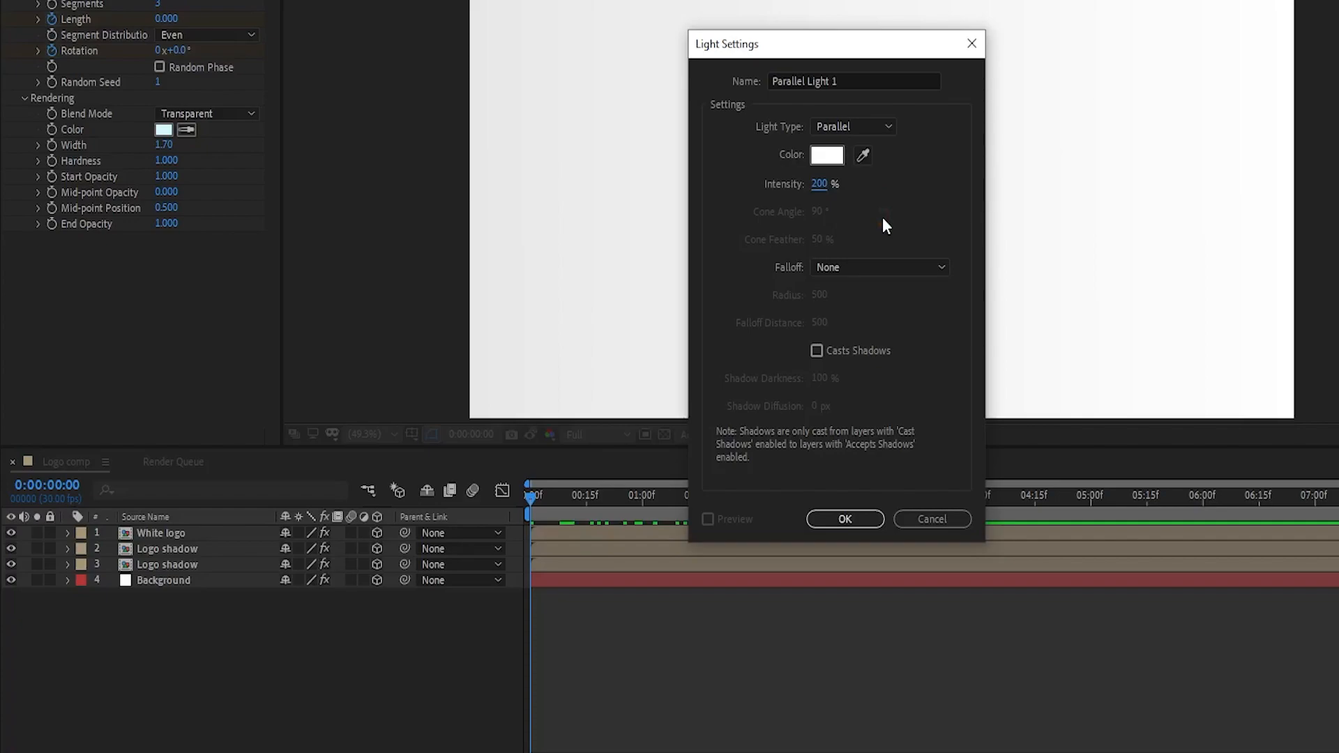
left_click(845, 520)
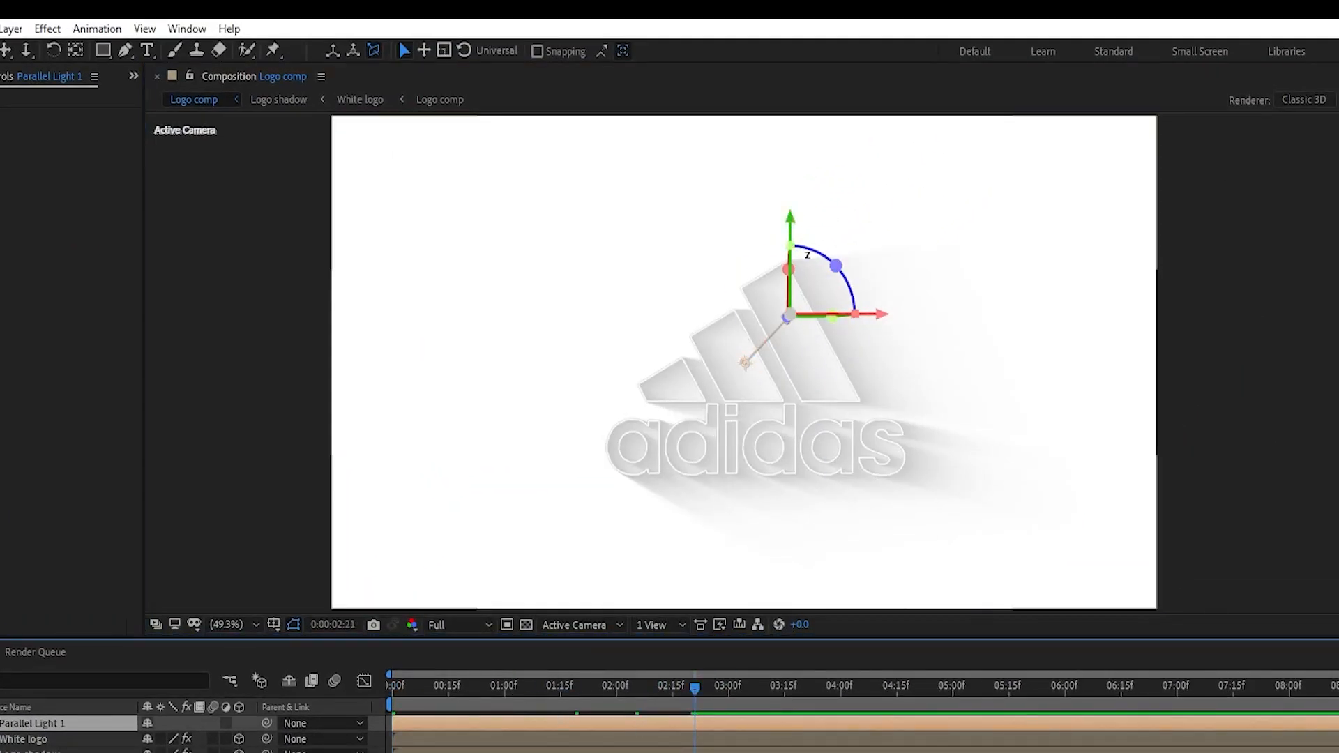
left_click_drag(791, 315, 412, 315)
left_click_drag(425, 372, 531, 444)
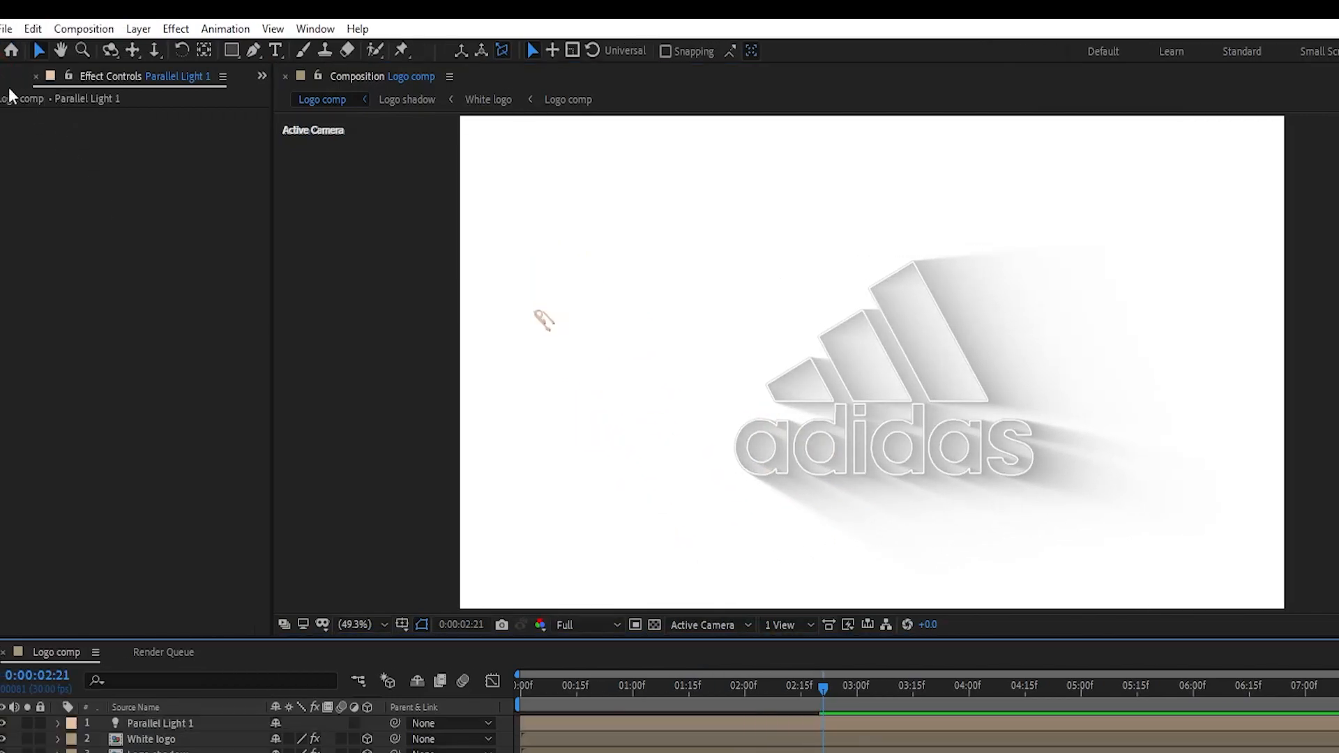
- Add the red adidas Logo comp from the project to the composition, directly beneath Parallel Light 1
left_click(12, 77)
left_click_drag(44, 278, 154, 724)
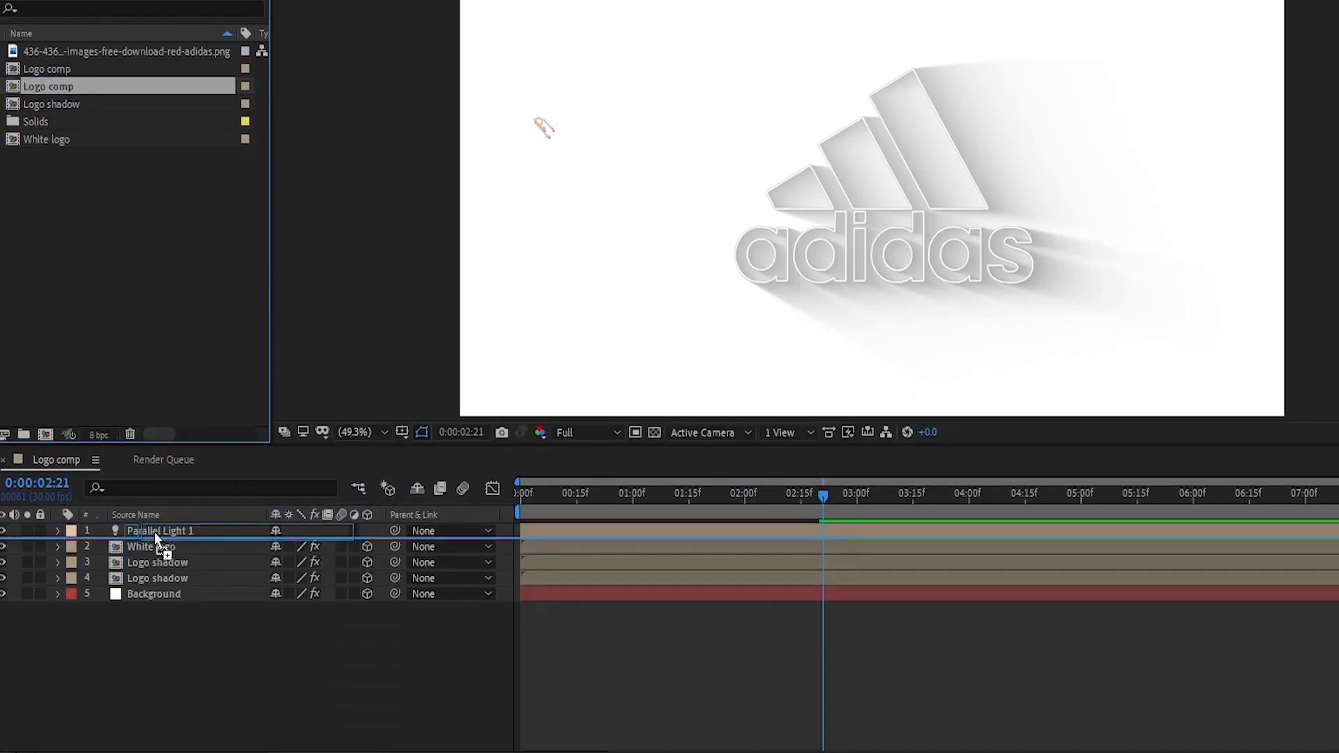
left_click_drag(153, 531, 140, 538)
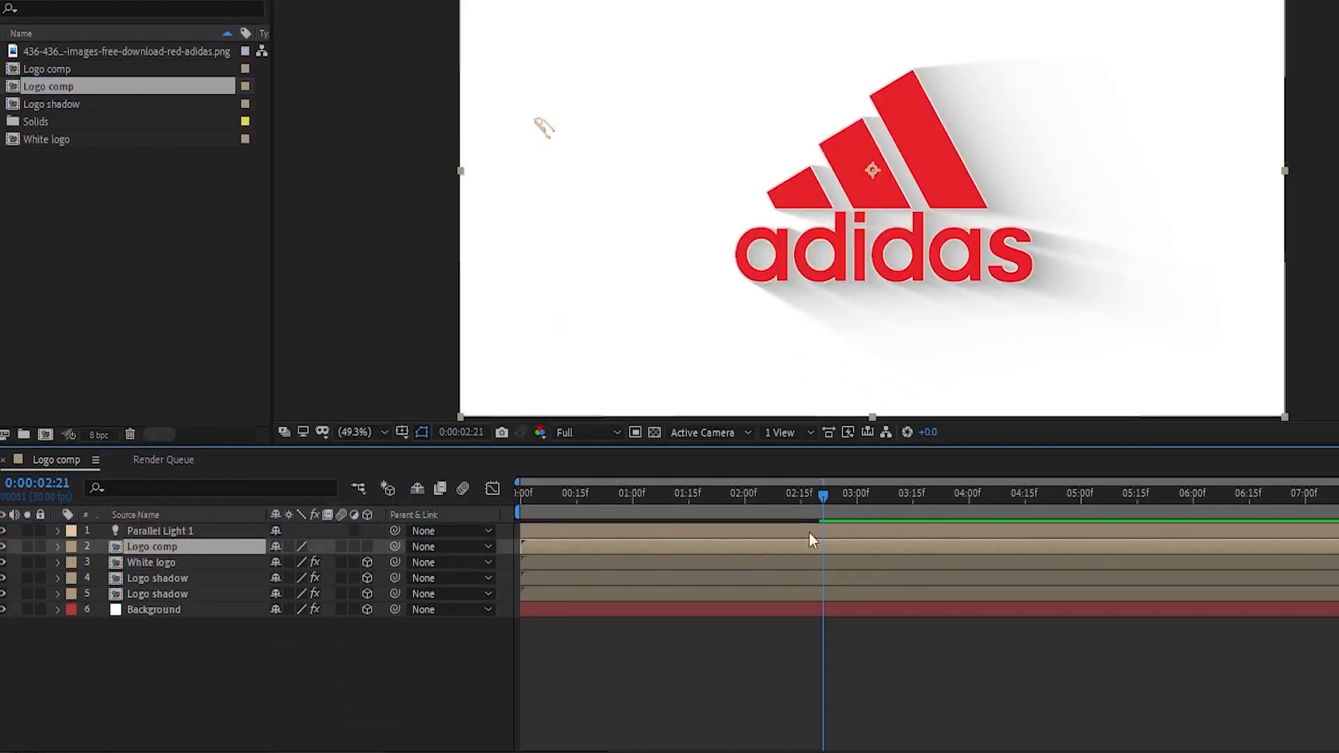
- Keyframe the Logo comp layer's Opacity at 0% at 0:00:02:00
left_click_drag(764, 500, 747, 498)
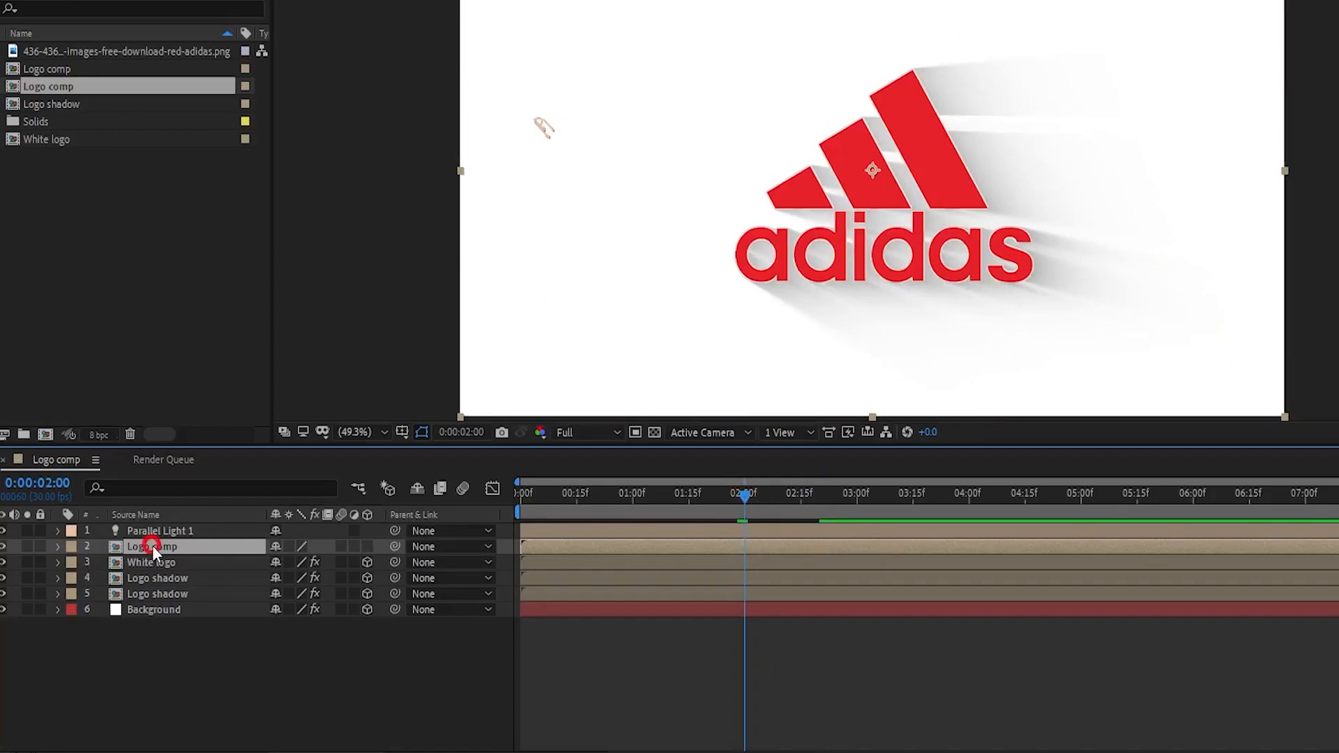
key("t")
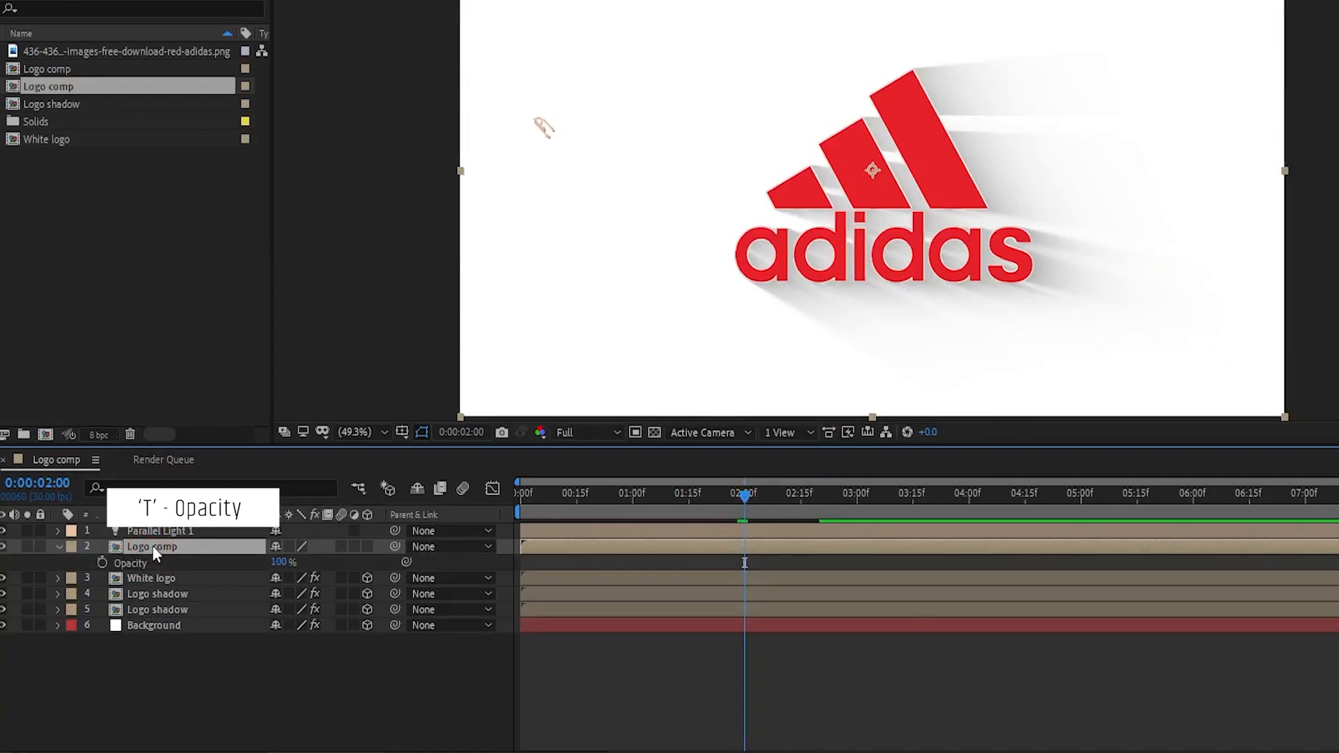
left_click(103, 563)
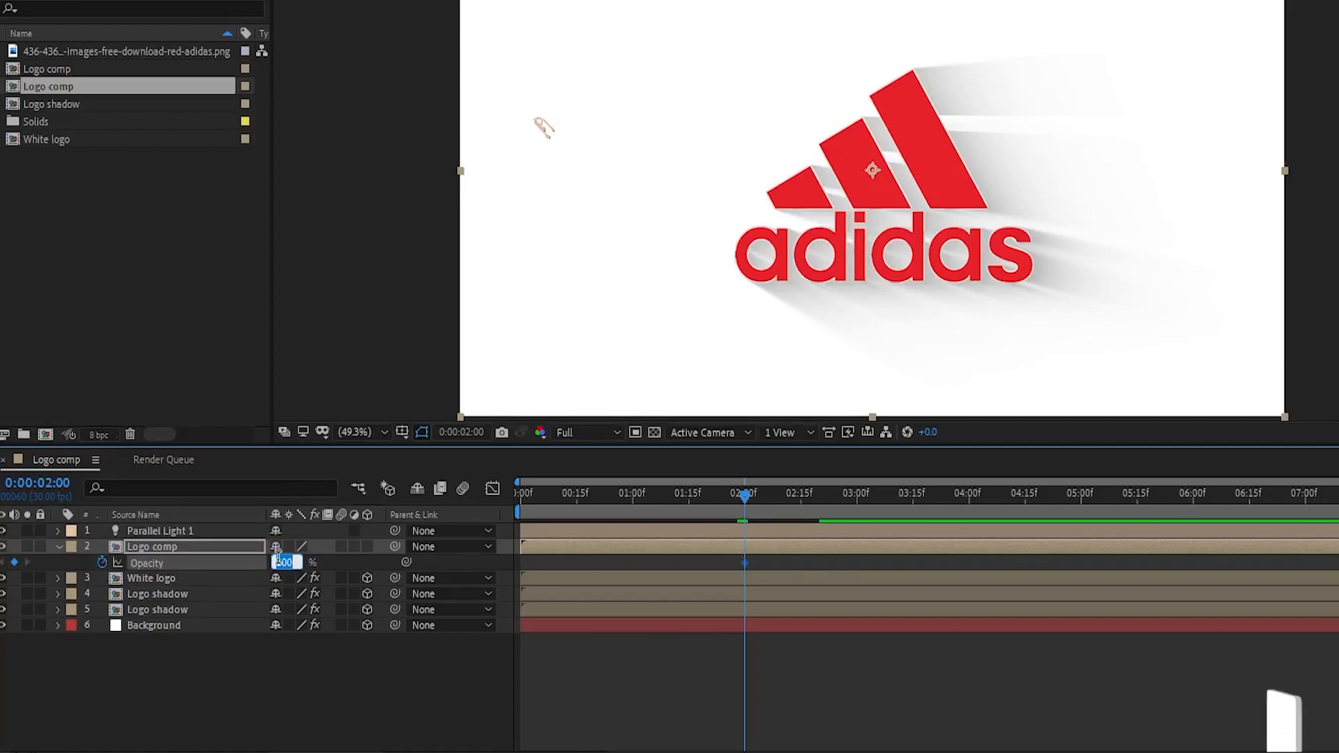
type("0")
key("Return")
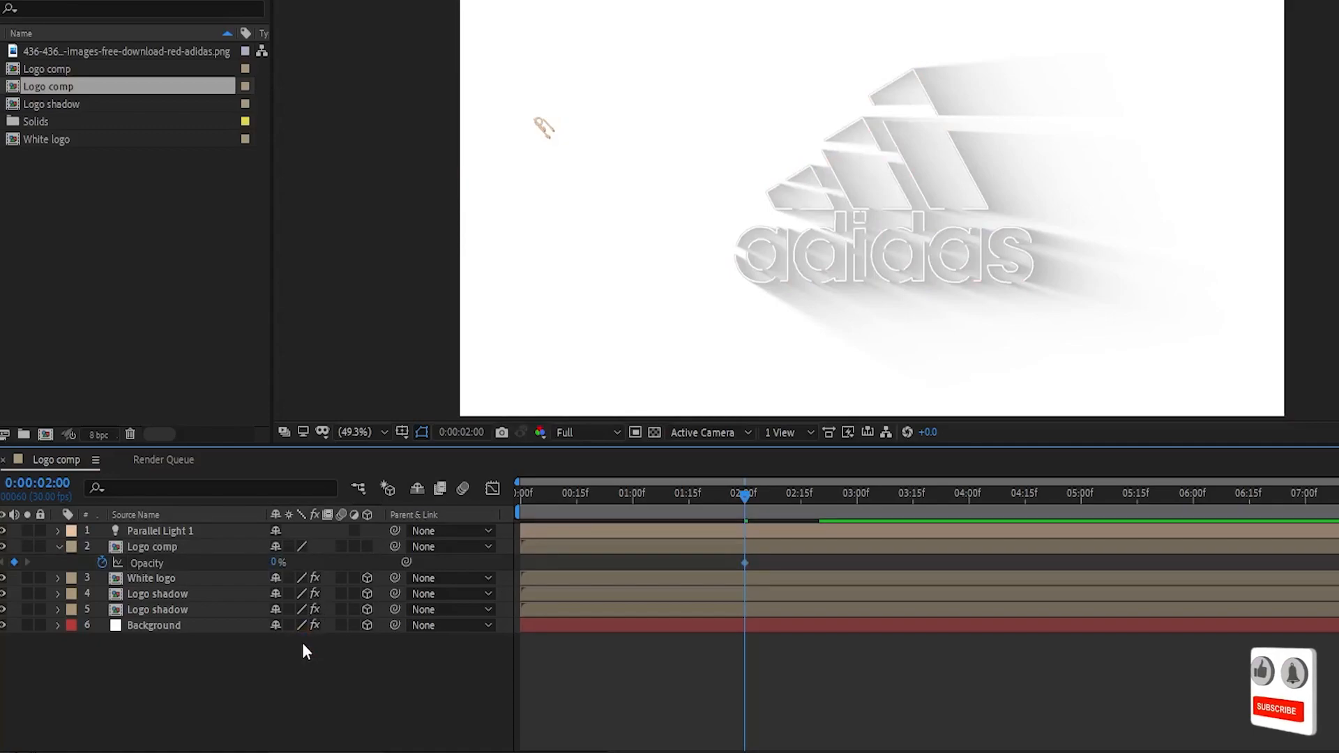
- Keyframe the Logo comp layer's Opacity back to full at 0:00:03:00
left_click_drag(841, 497, 856, 508)
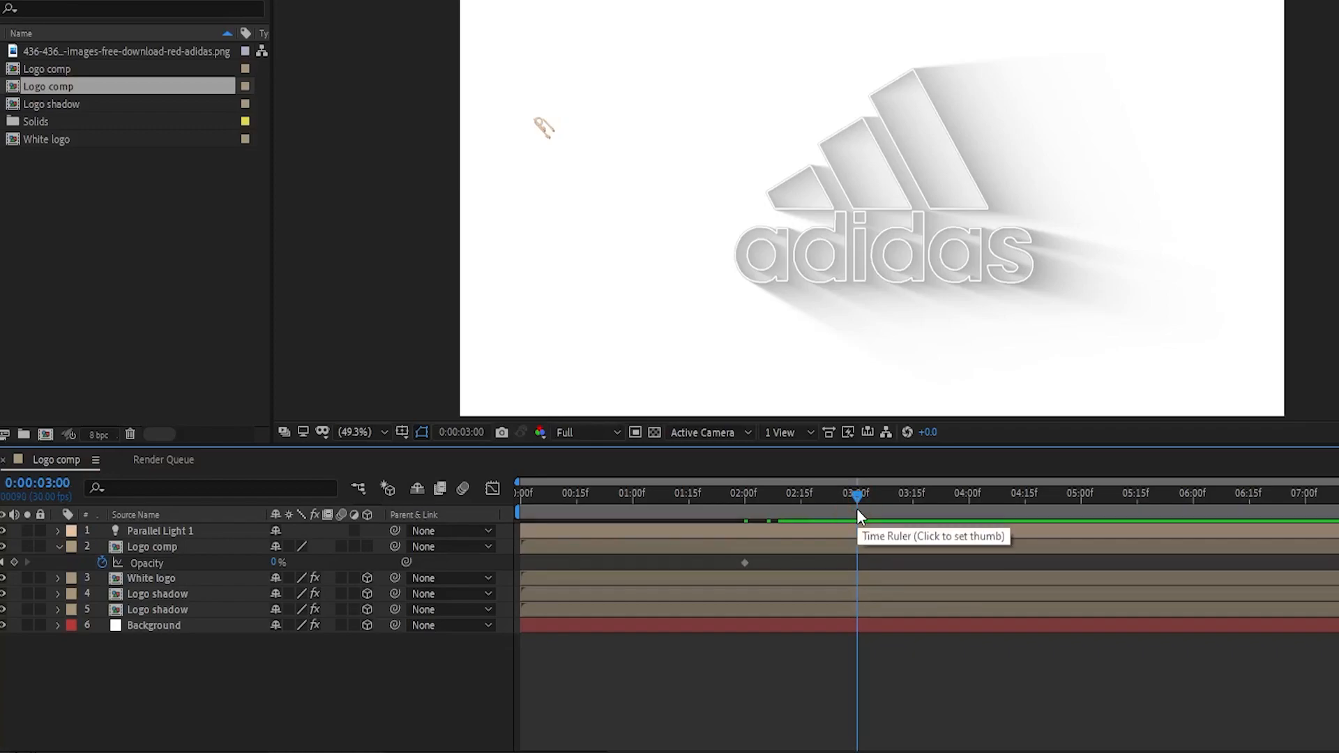
left_click(172, 544)
left_click(276, 562)
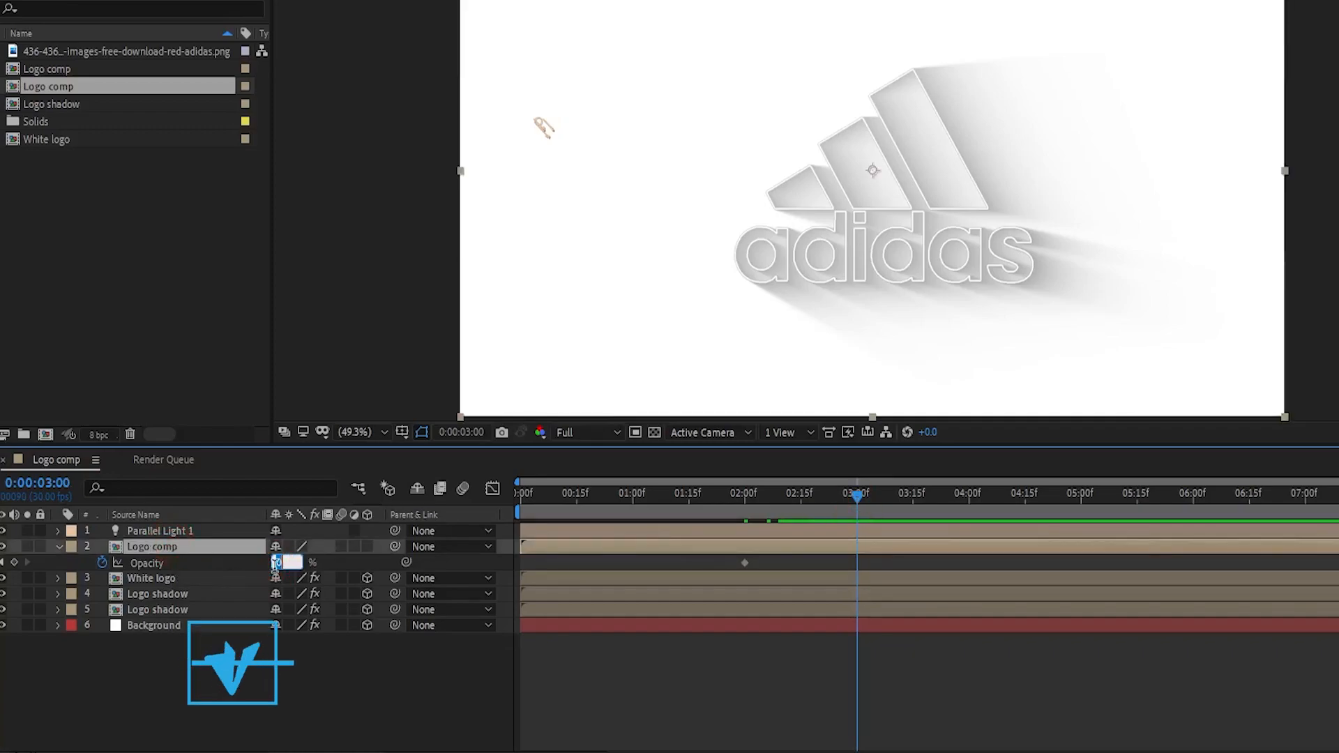
type("0")
key("Return")
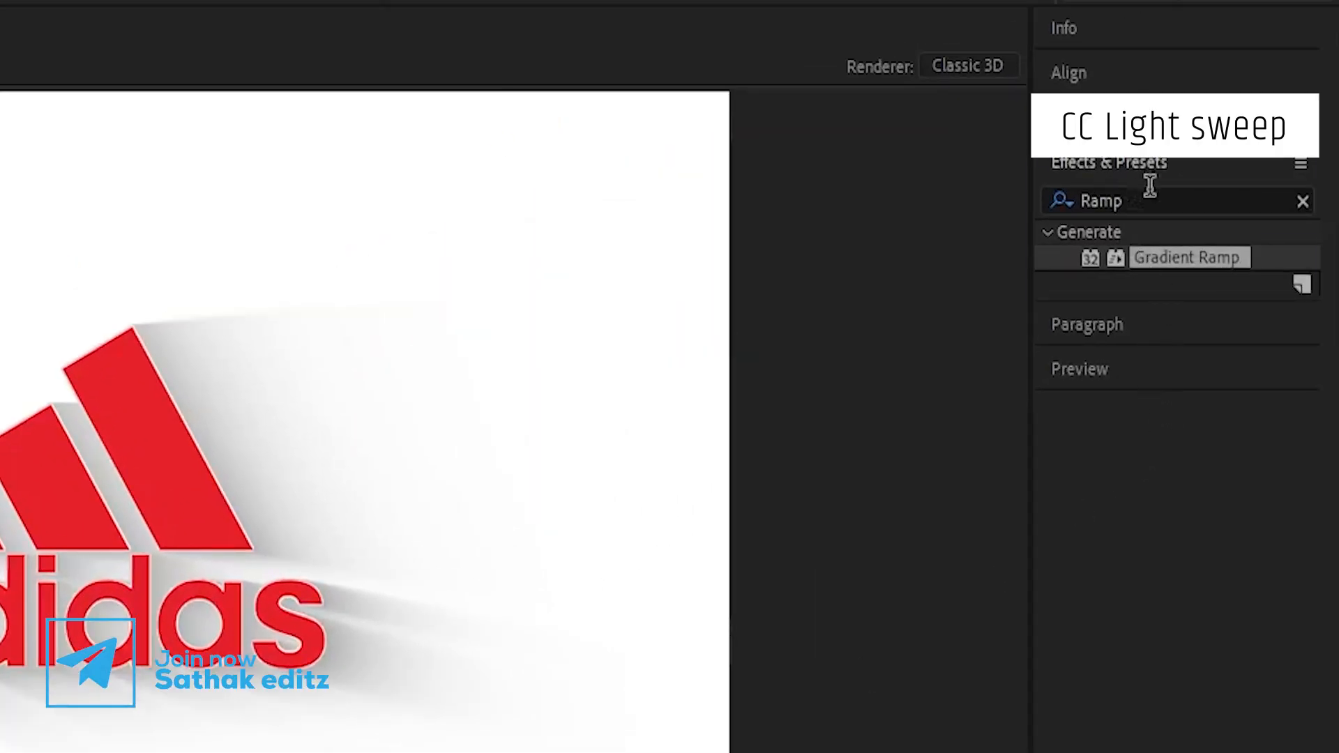
- Apply the CC Light Sweep effect to the Logo comp layer and set its Width to 100
double_click(1149, 200)
type("Light ")
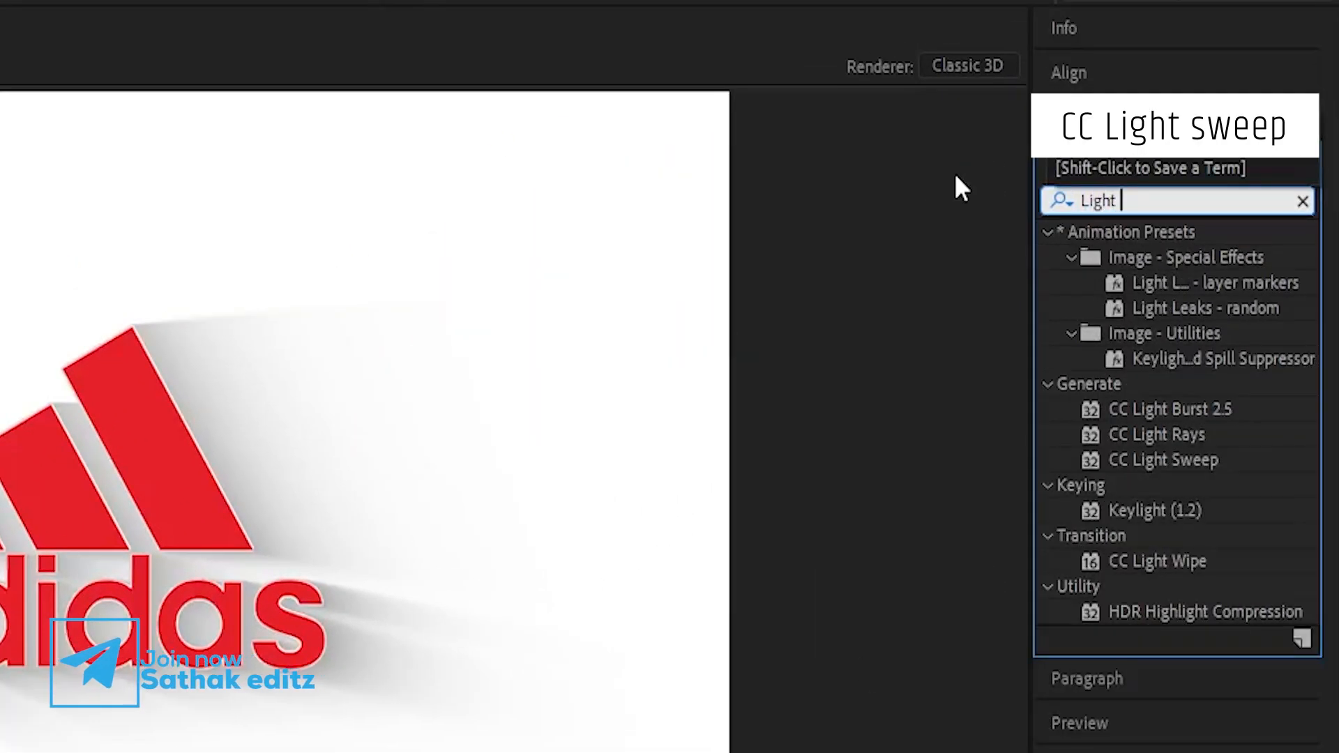
type("swee")
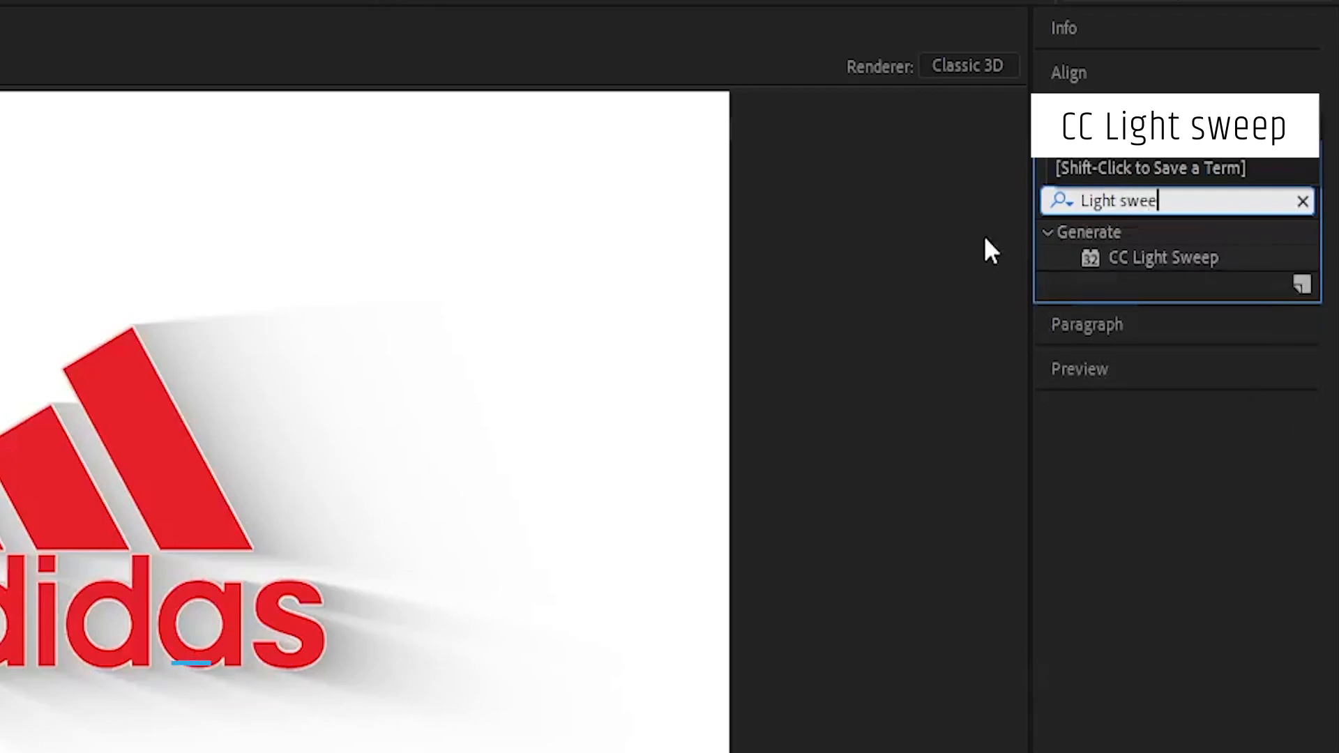
left_click_drag(1161, 258, 225, 495)
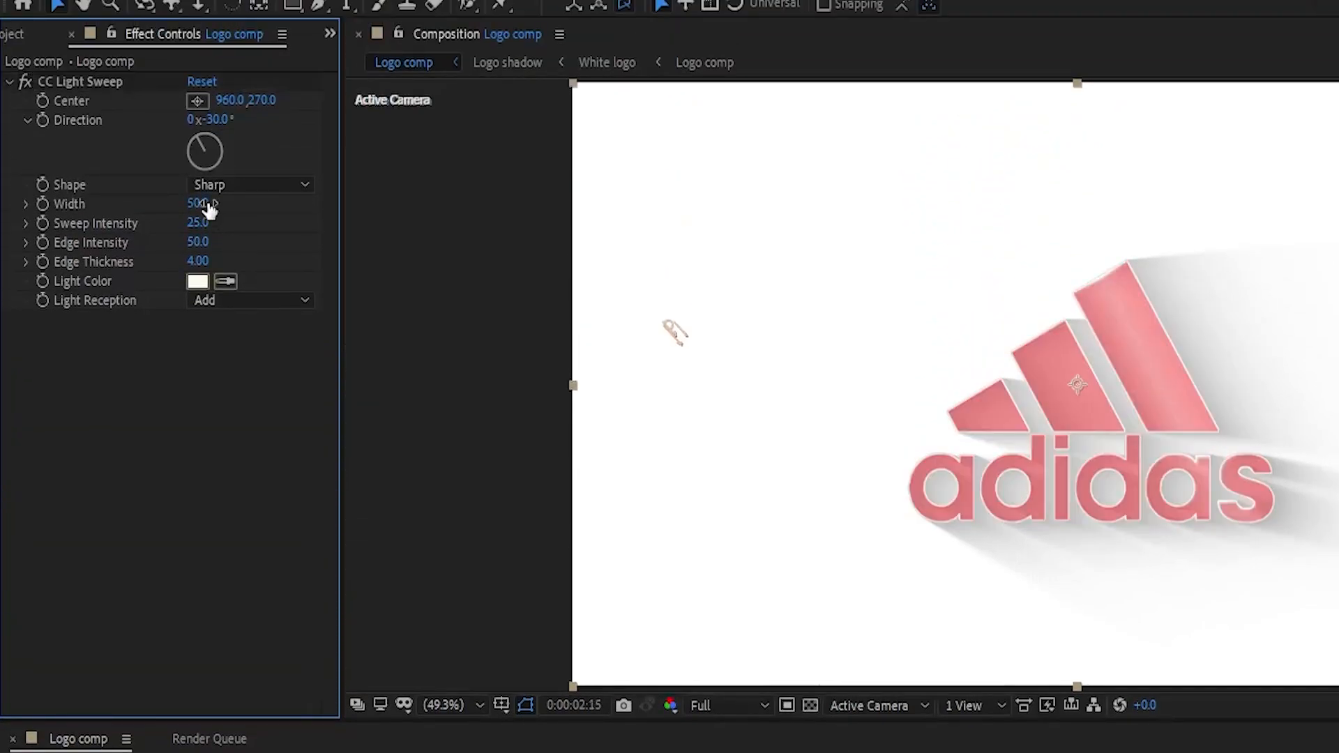
type("0")
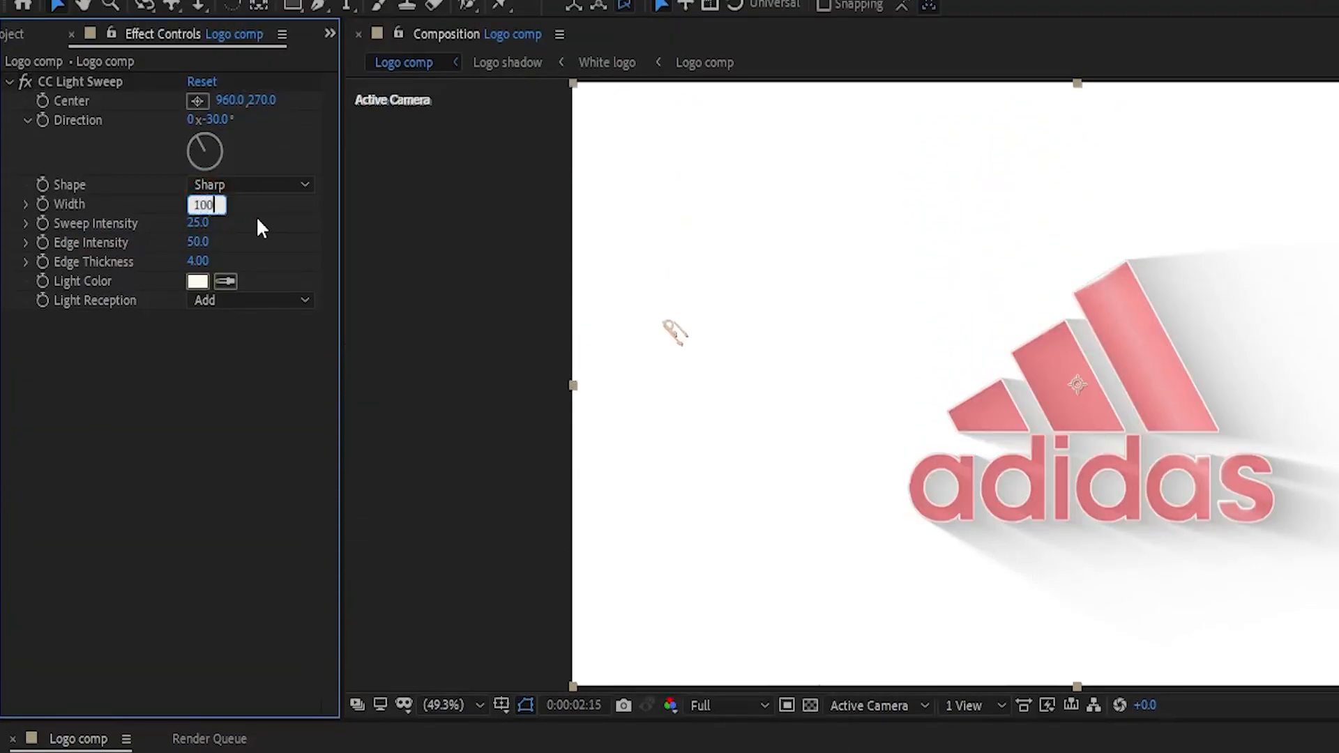
key("Return")
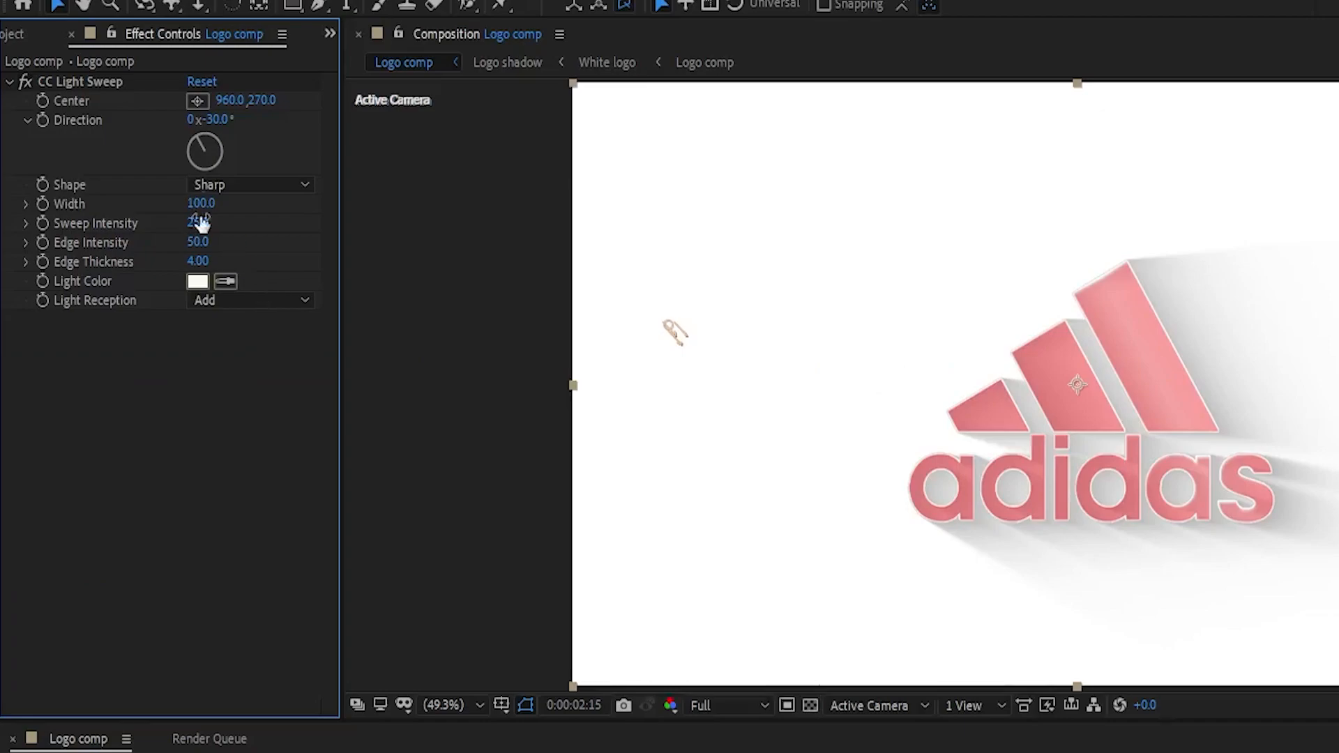
- Animate the CC Light Sweep Center from the empty area left of the logo at 0:00:02:15 to its upper right at 0:00:03:15
left_click(115, 85)
left_click_drag(1083, 232, 614, 257)
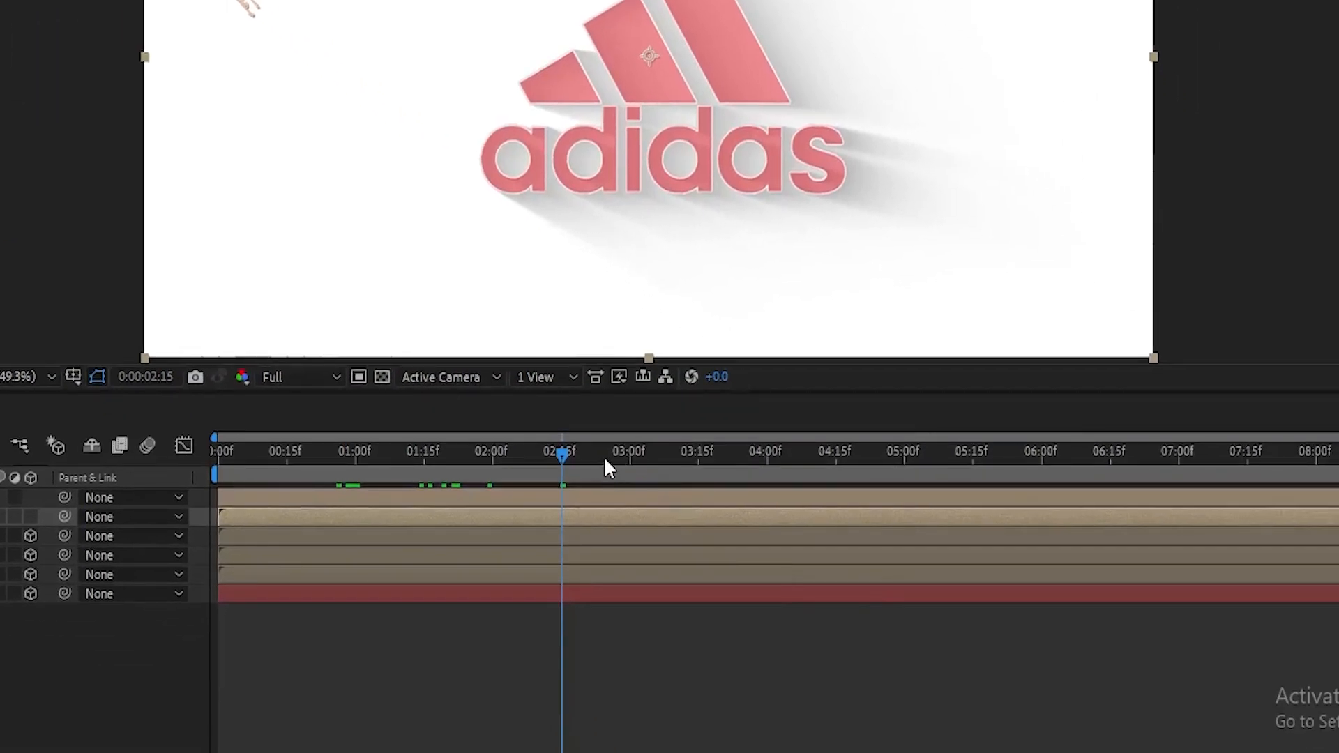
left_click_drag(605, 461, 698, 448)
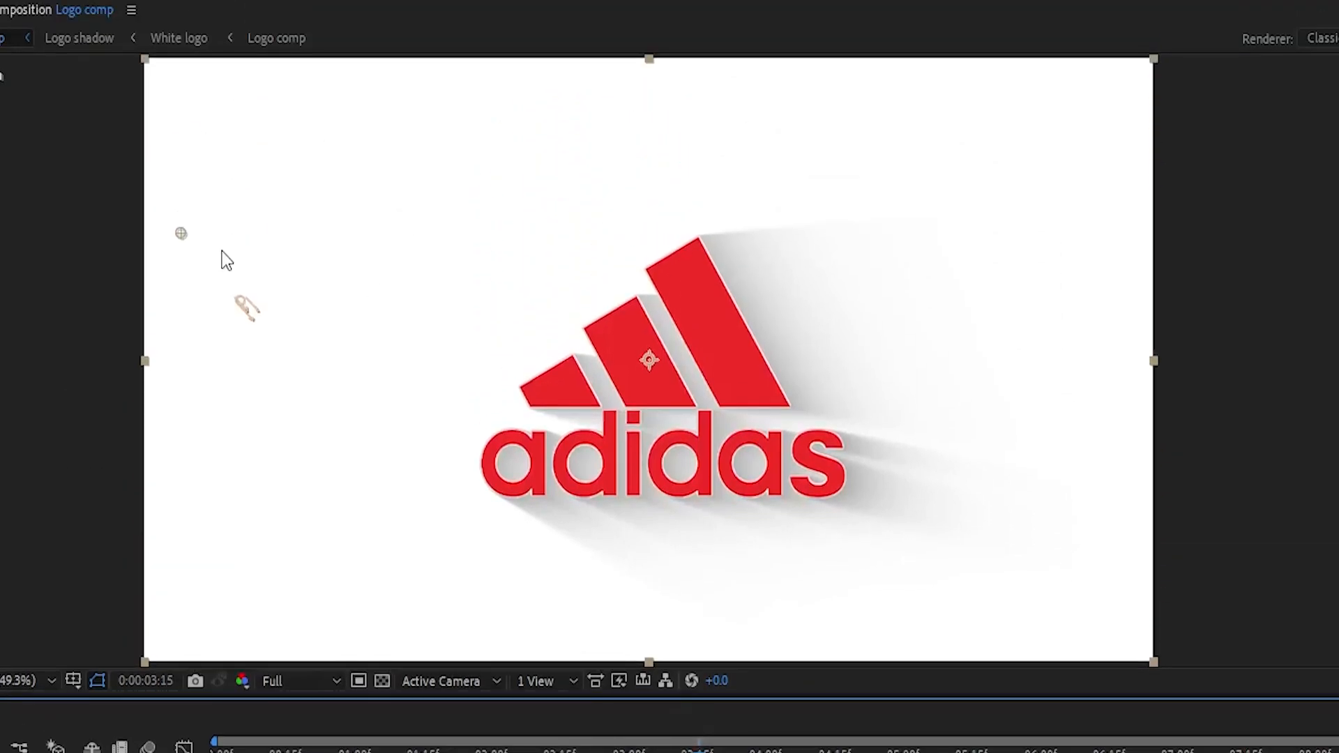
mouse_move(180, 233)
left_mouse_down()
mouse_move(475, 227)
mouse_move(941, 153)
left_mouse_up()
key("ctrl+shift+a")
key("Home")
- Add a lowercase text layer reading "adiadas.com" just below the logo's wordmark
left_click(228, 25)
left_click_drag(614, 536, 717, 534)
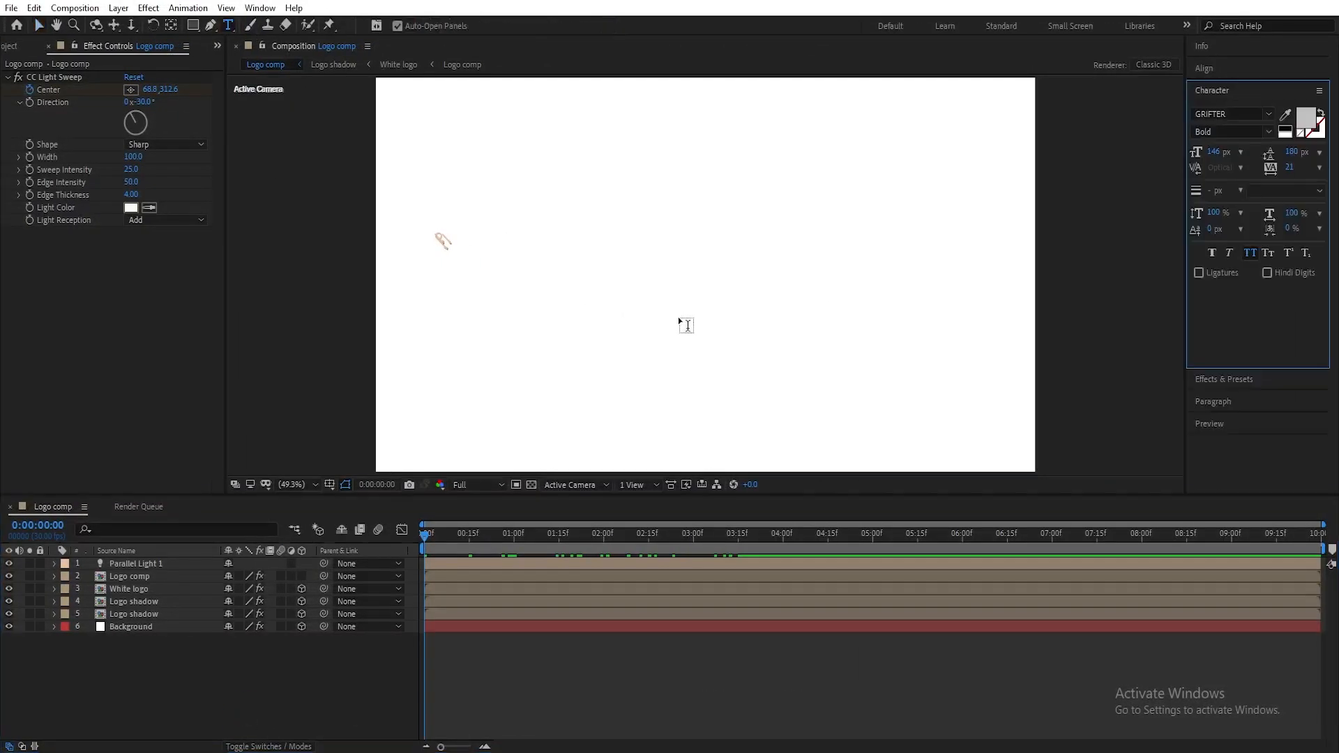
left_click(691, 422)
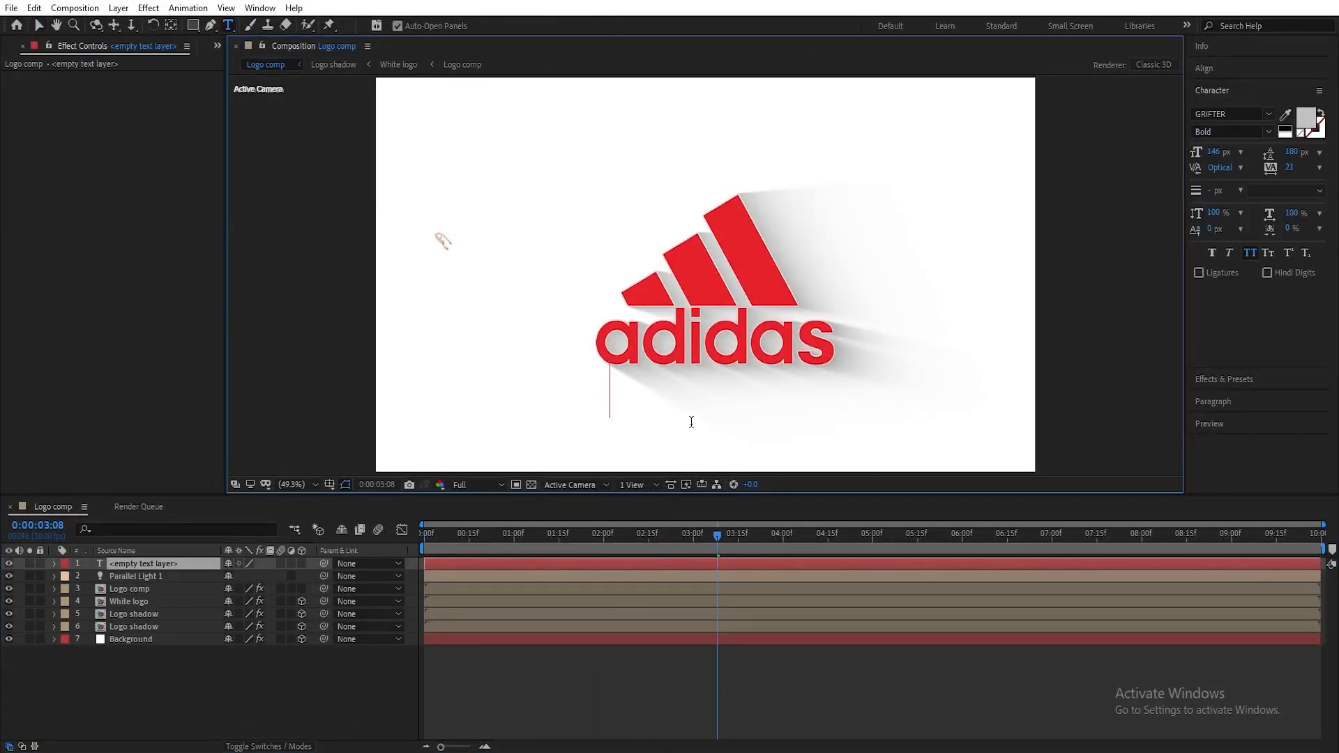
type("ADIDAS")
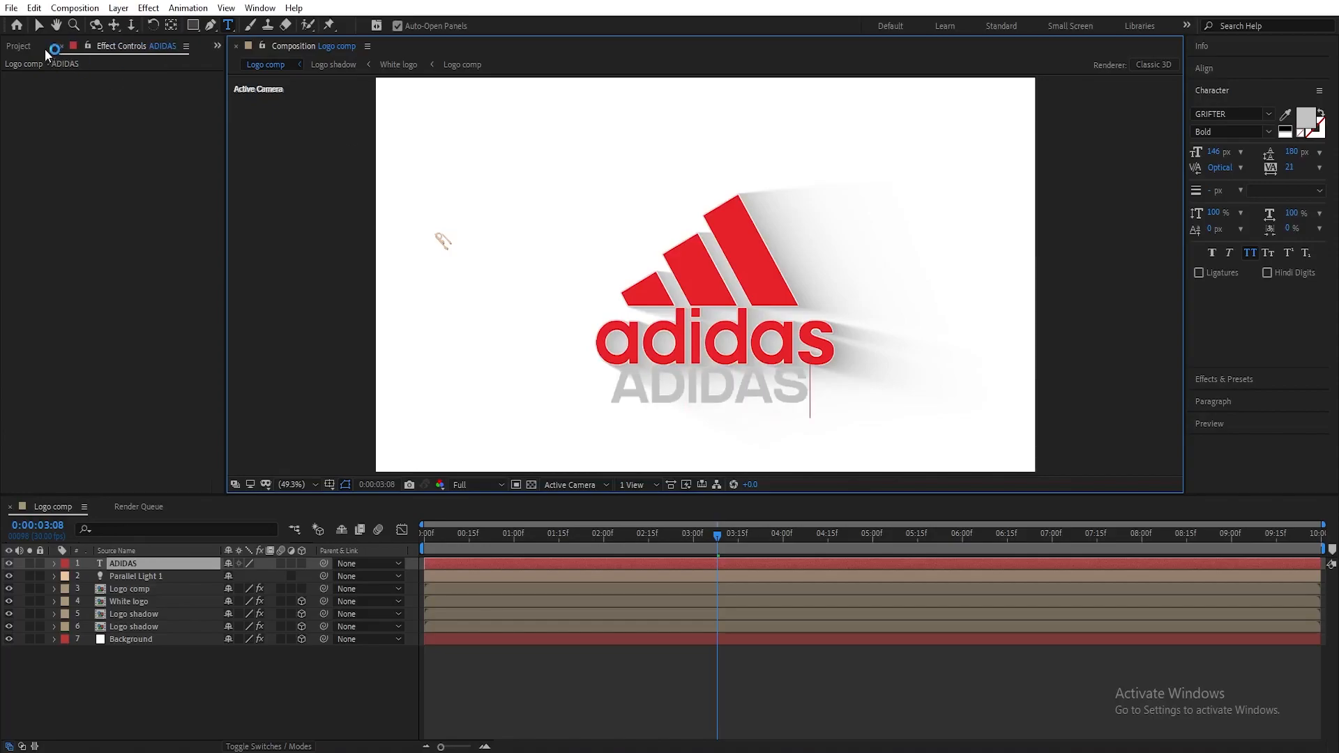
left_click(39, 25)
left_click_drag(729, 393, 754, 400)
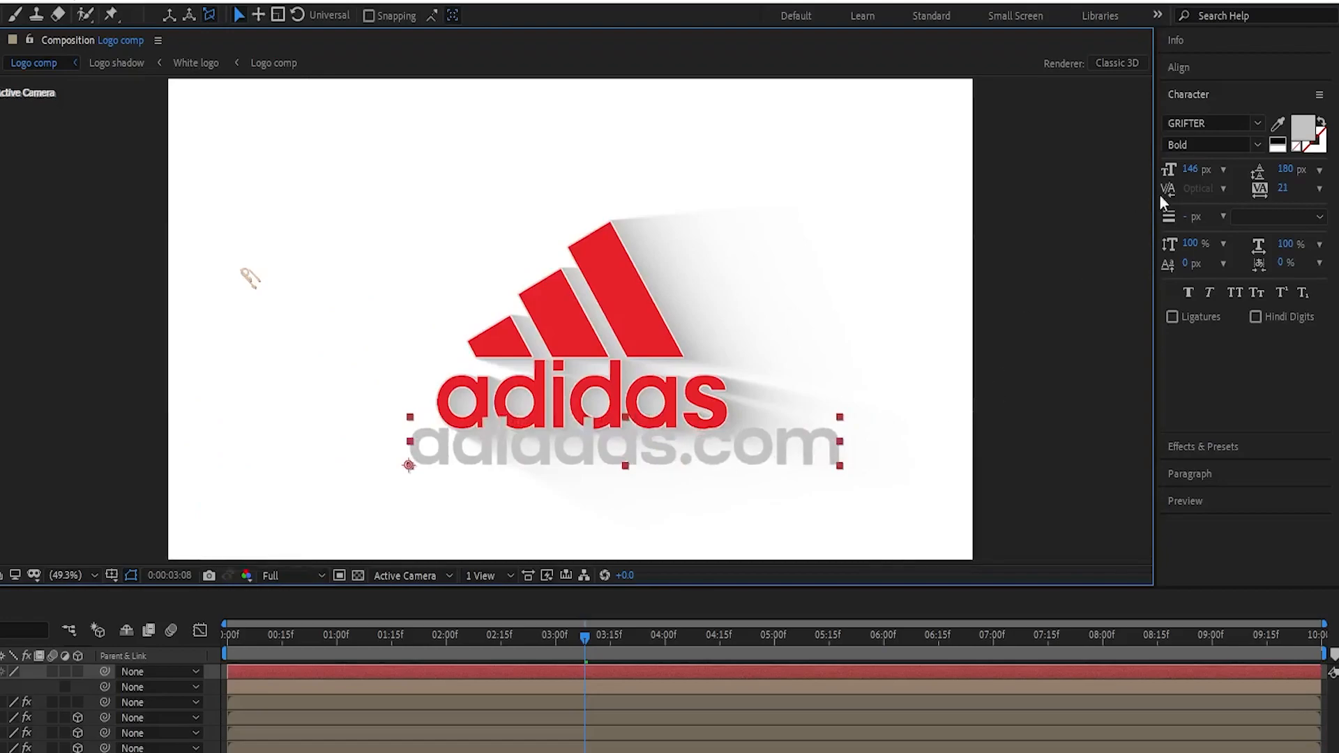
- Set the website text's fill color to the red sampled from the adidas logo
left_click(1295, 190)
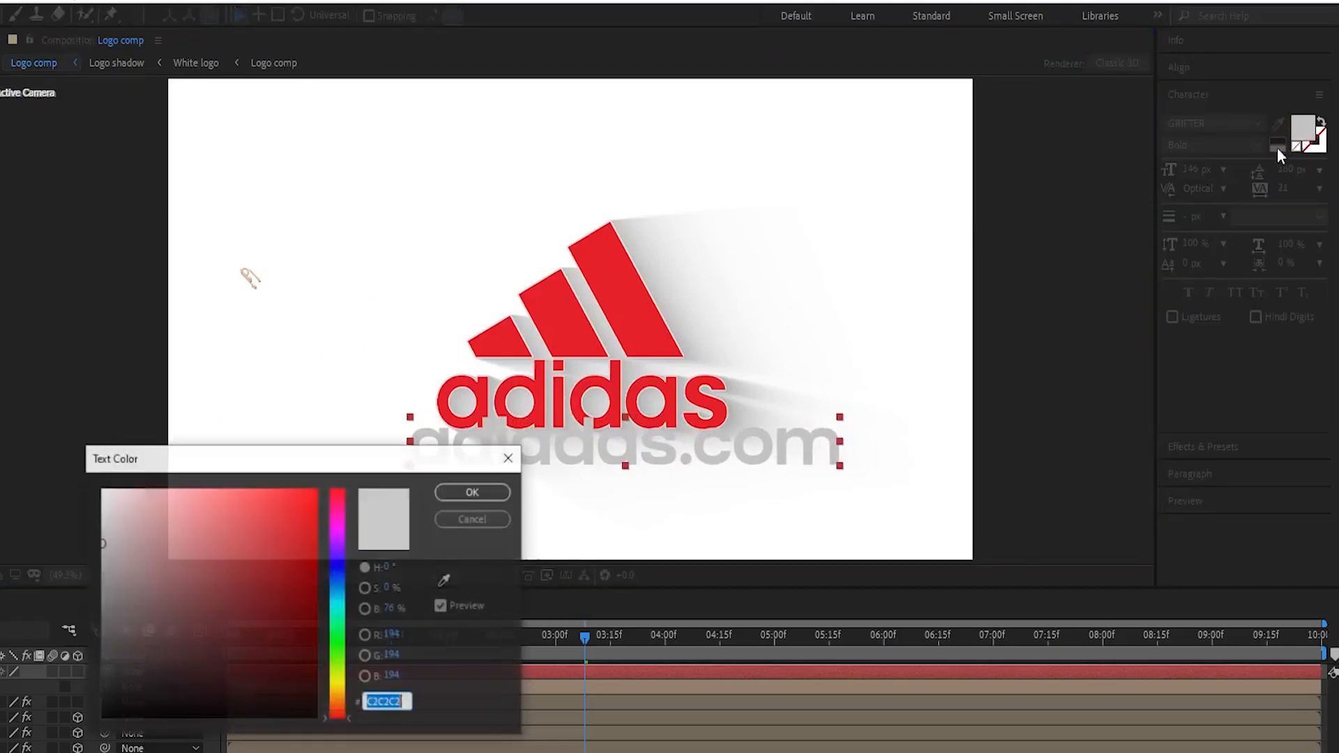
left_click(445, 581)
left_click(638, 328)
left_click(452, 492)
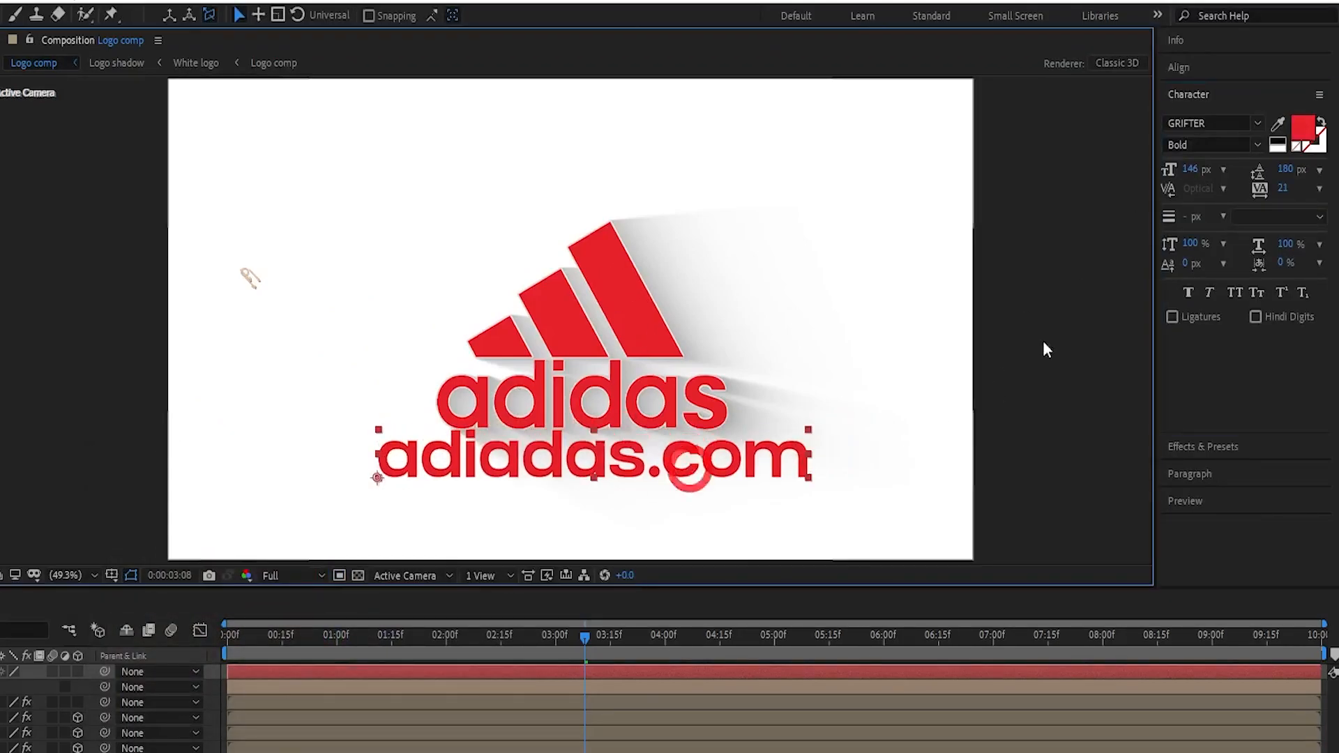
- Shrink the website text to about a third of its size and center it horizontally just below the wordmark
left_click_drag(1190, 169, 1179, 168)
left_click(1179, 66)
left_click(1203, 112)
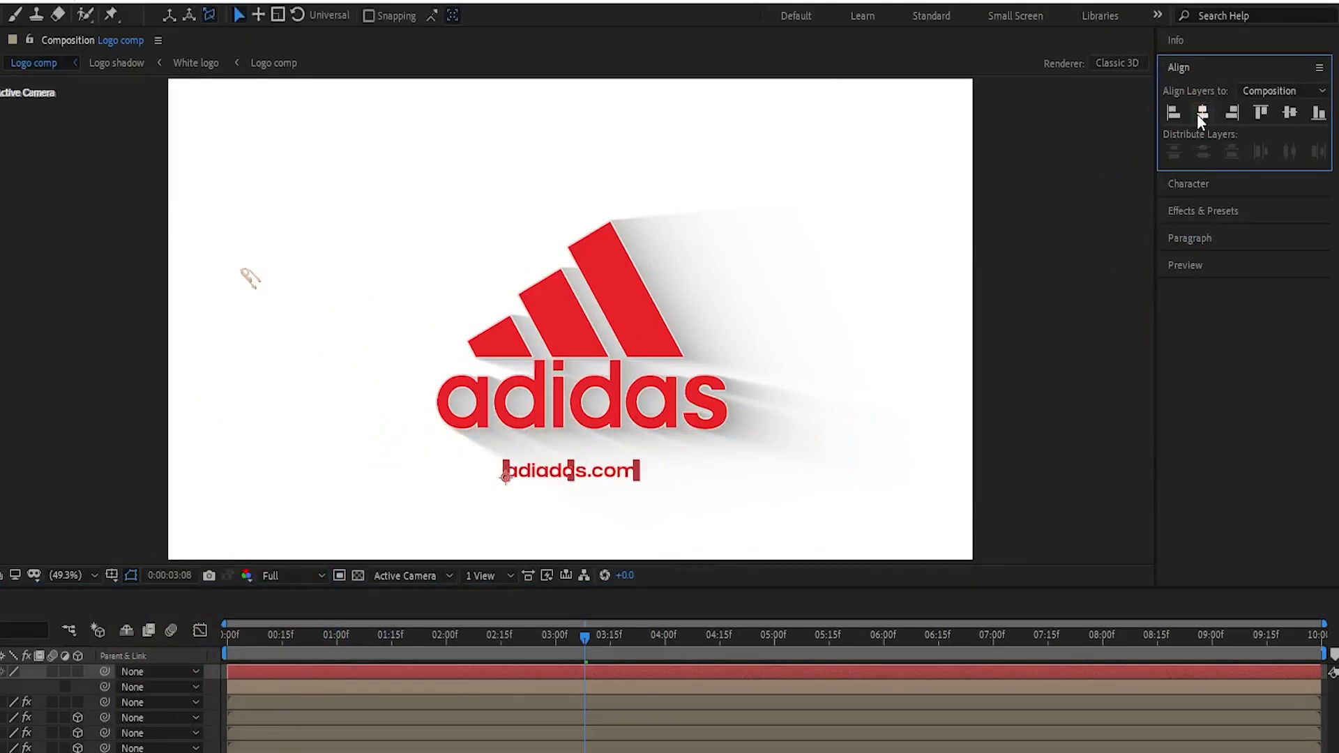
left_click_drag(625, 465, 631, 446)
left_click(1200, 113)
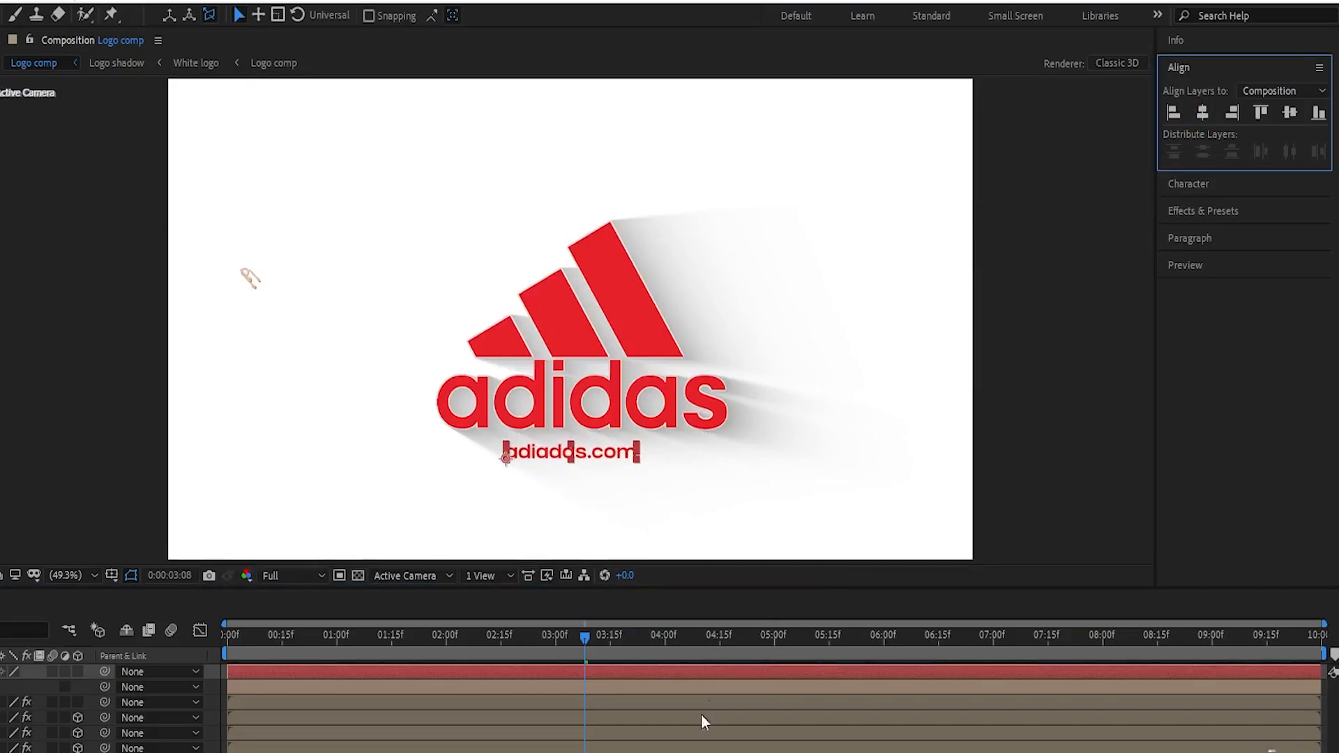
left_click(721, 690)
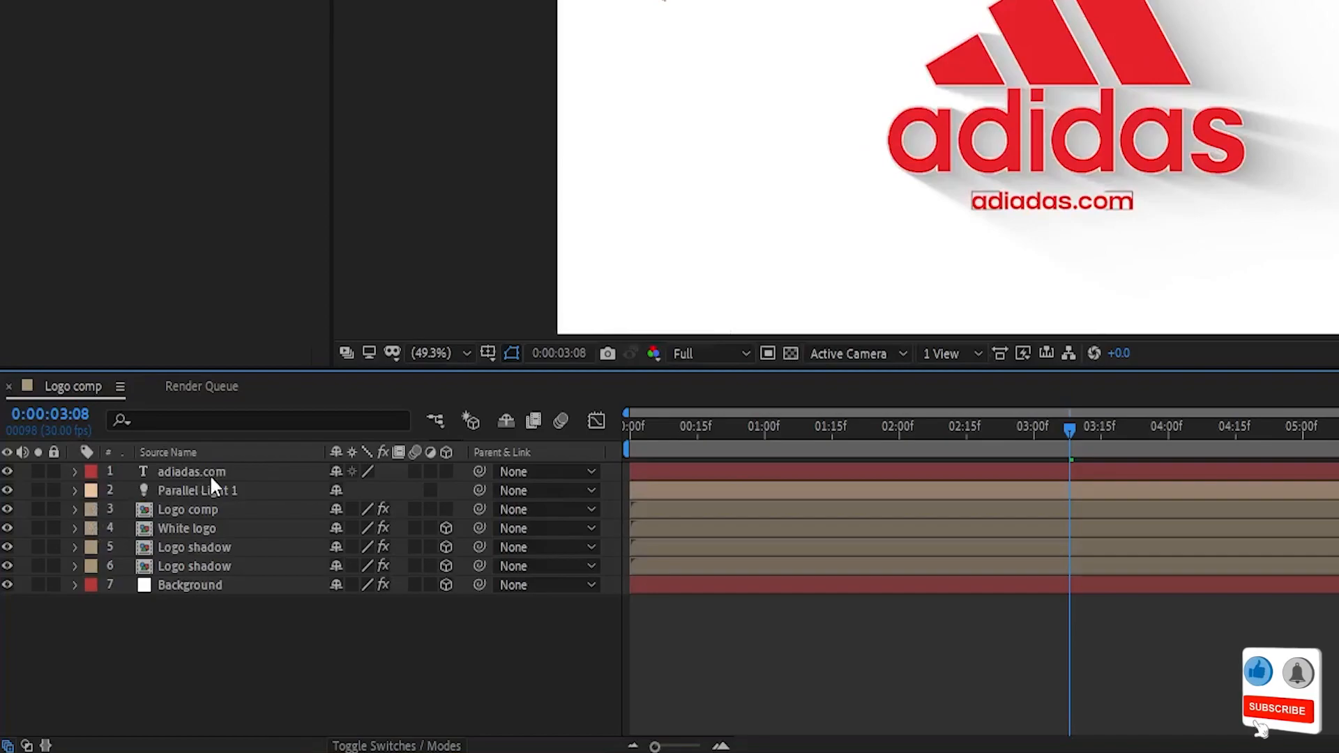
- Add an Opacity animator to the adiadas.com text layer and set its opacity to 0%
left_click(209, 472)
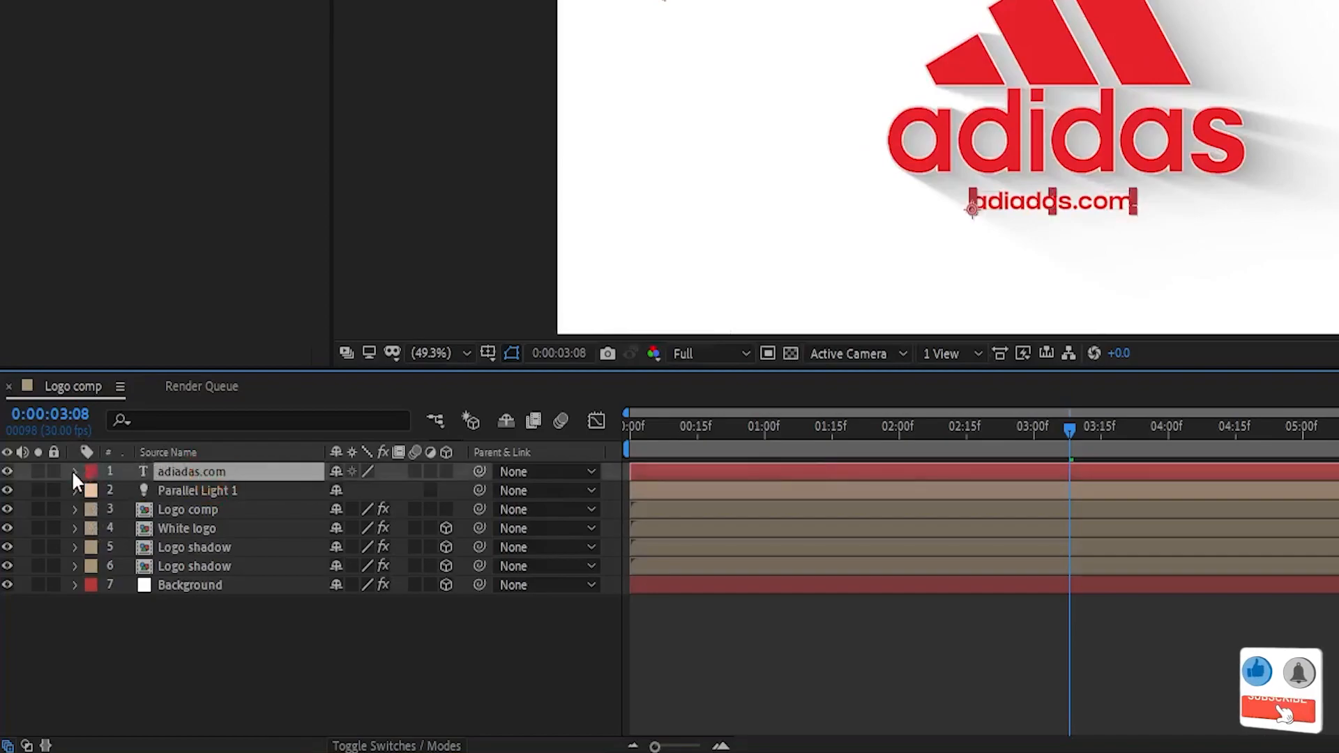
left_click(72, 471)
left_click(457, 492)
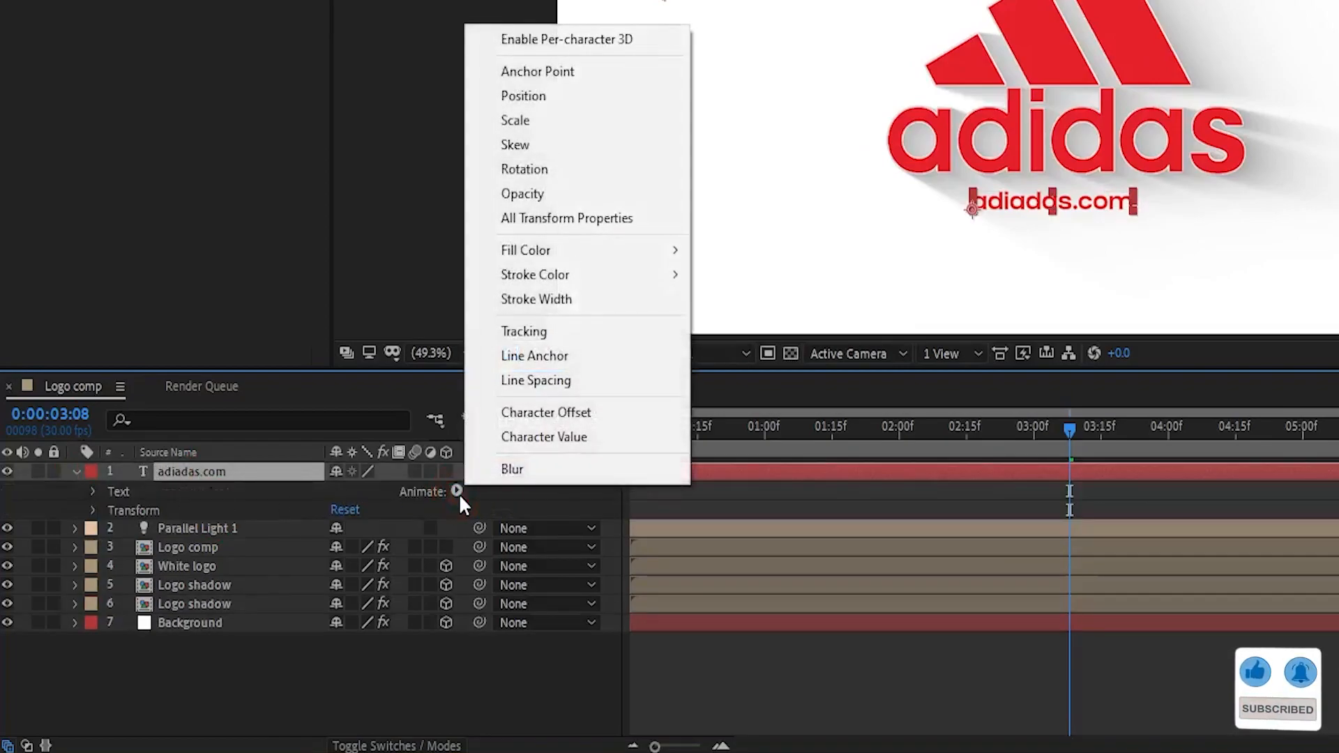
left_click(544, 186)
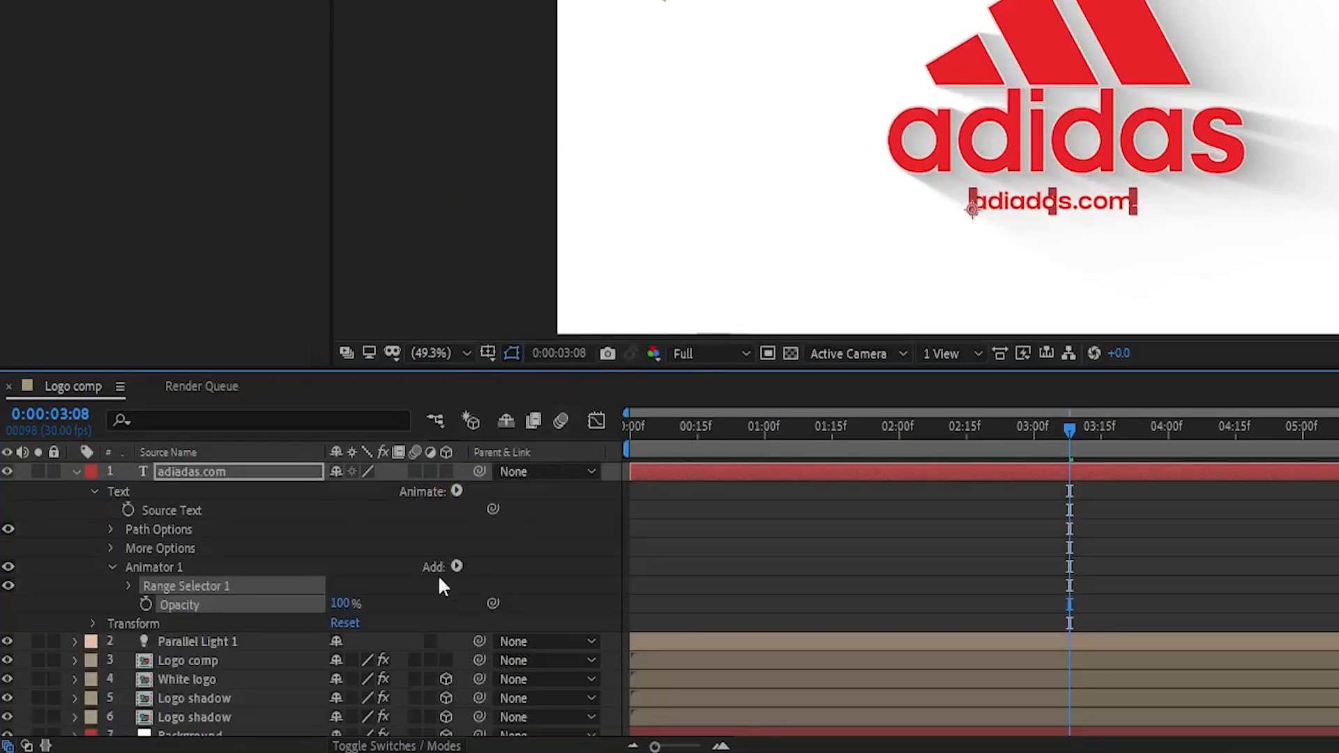
left_click(347, 603)
type("0")
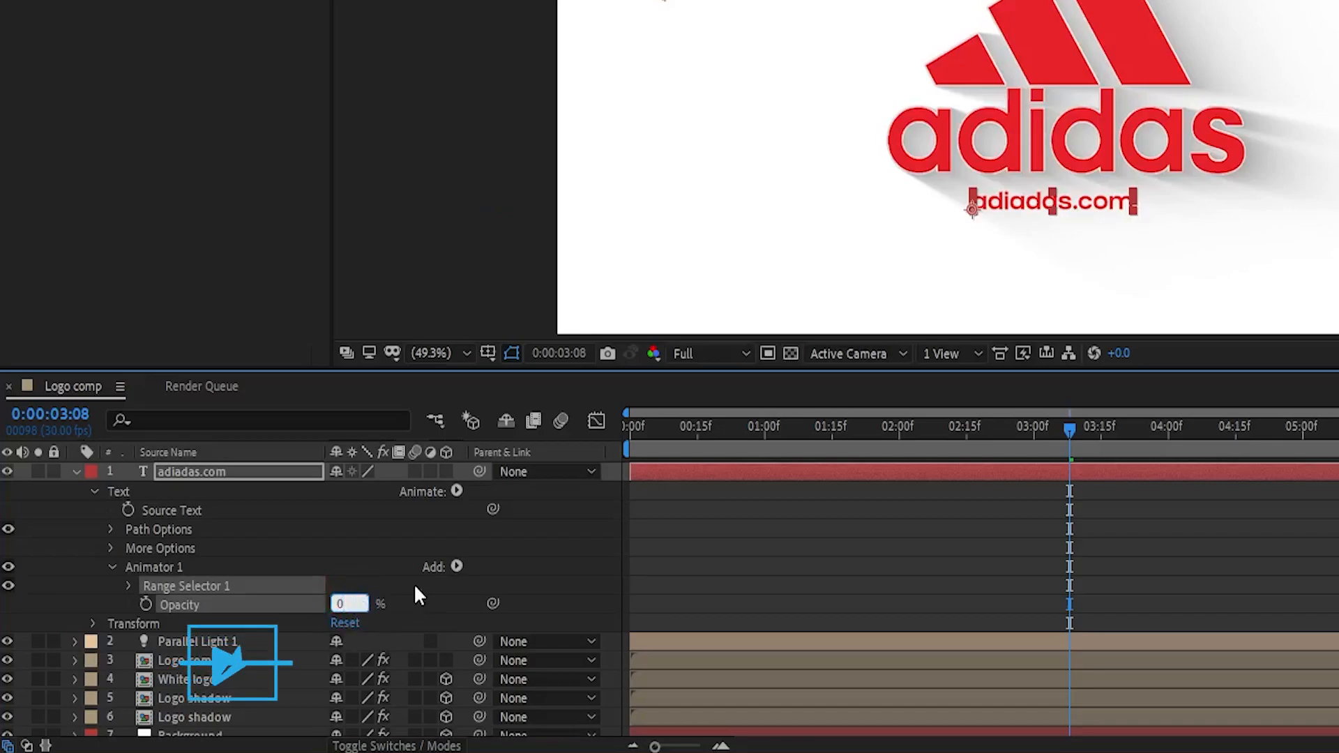
left_click(413, 583)
- Keyframe the Range Selector's Start at 0% at 0:00:02:10 and 100% at 0:00:03:00
left_click(129, 586)
left_click_drag(911, 424, 941, 424)
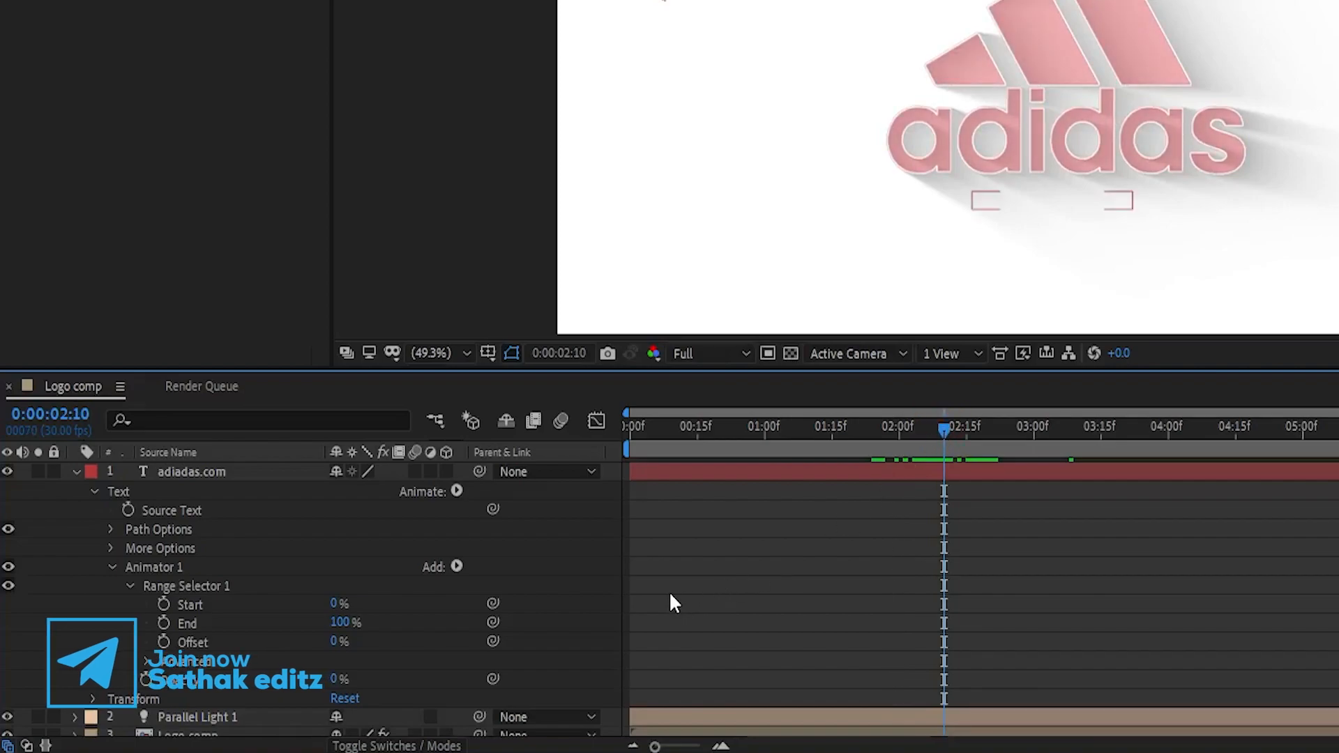
left_click(164, 604)
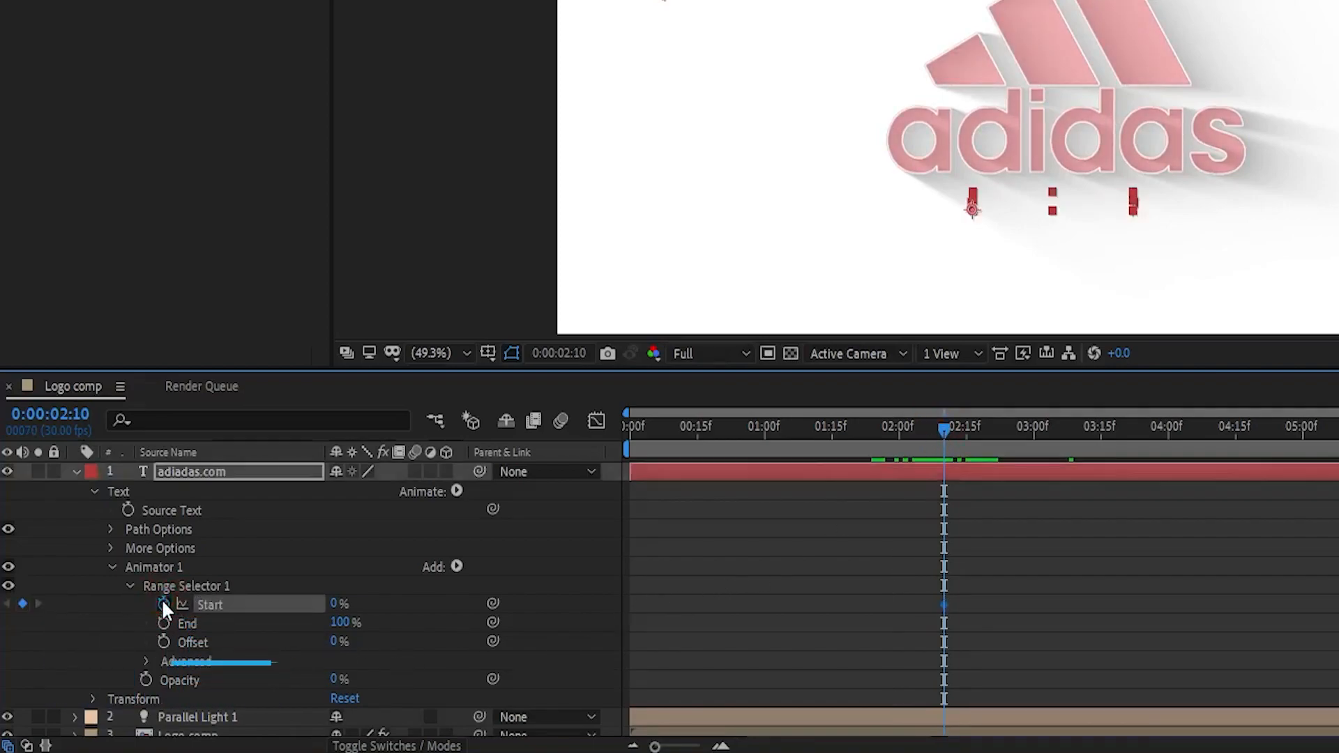
left_click_drag(1033, 424, 1034, 424)
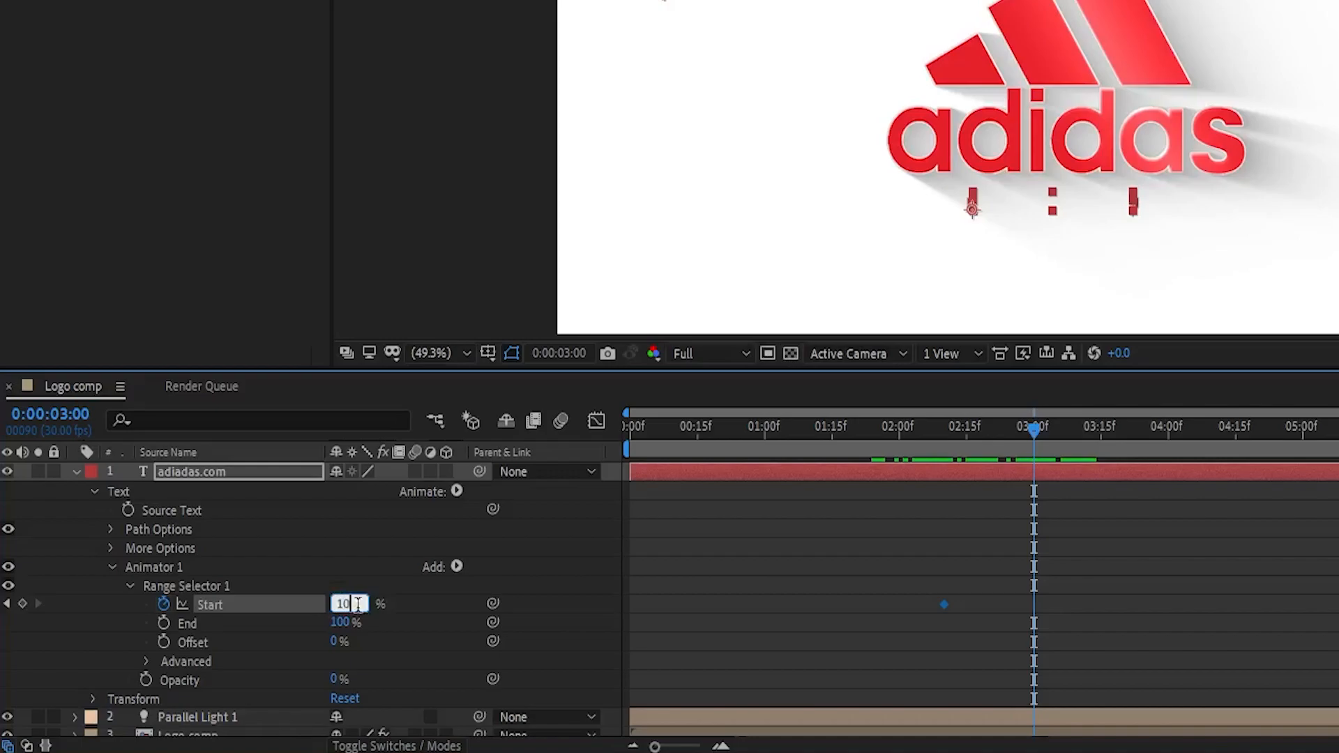
left_click(415, 621)
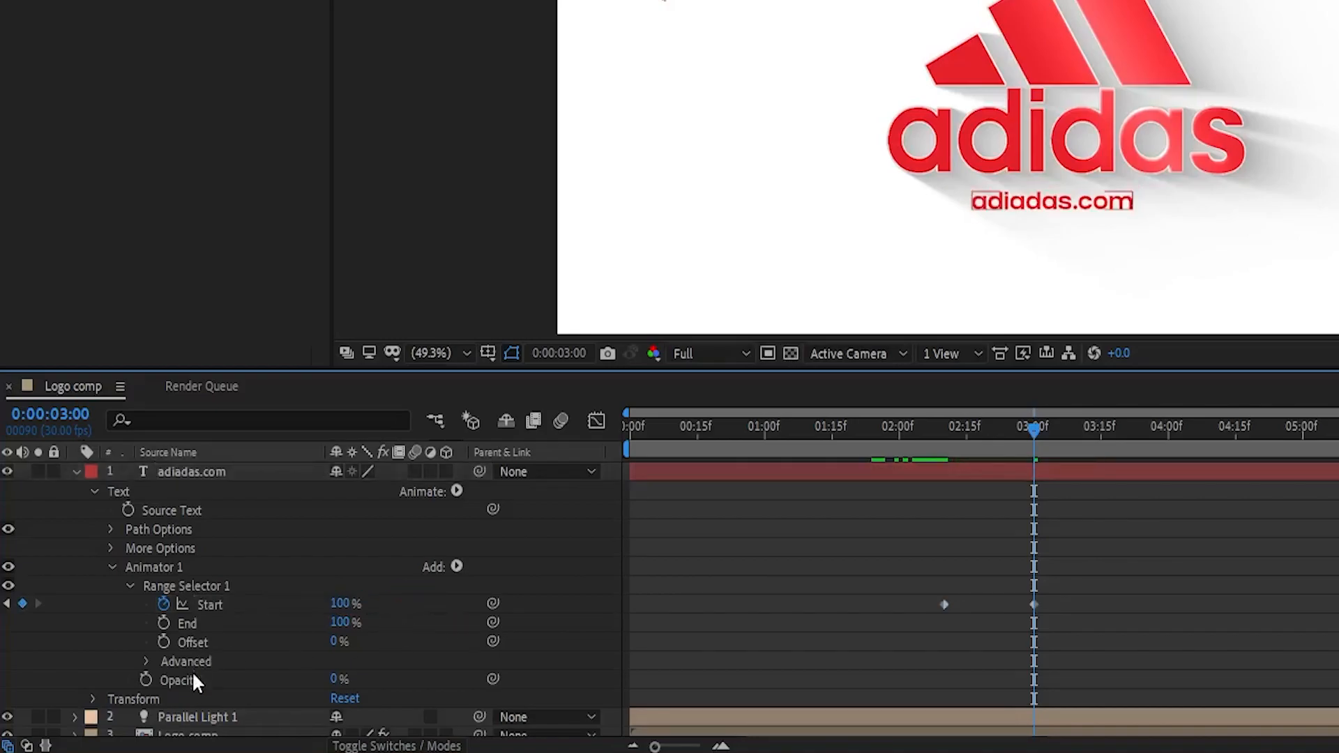
- Turn on Randomize Order in the Range Selector's advanced options
left_click(149, 660)
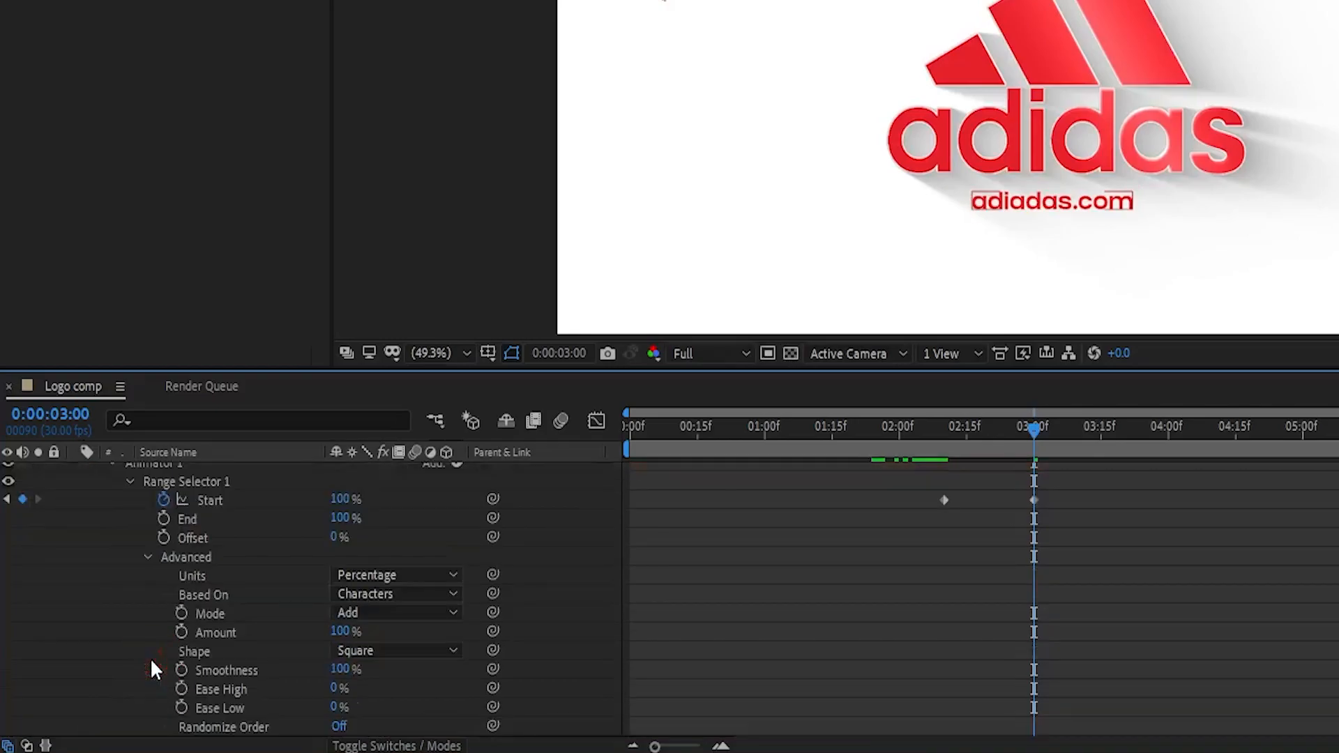
scroll(275, 651, "down", 4)
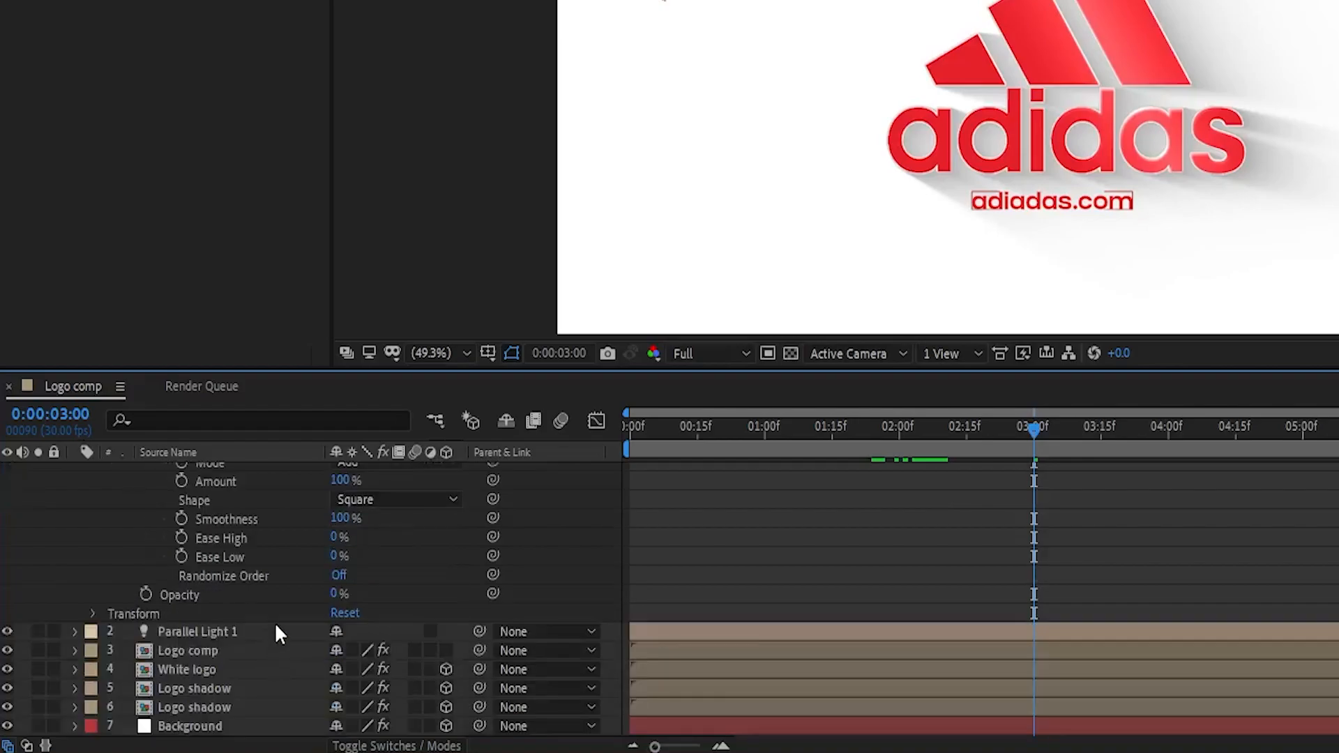
left_click(339, 575)
scroll(365, 572, "up", 6)
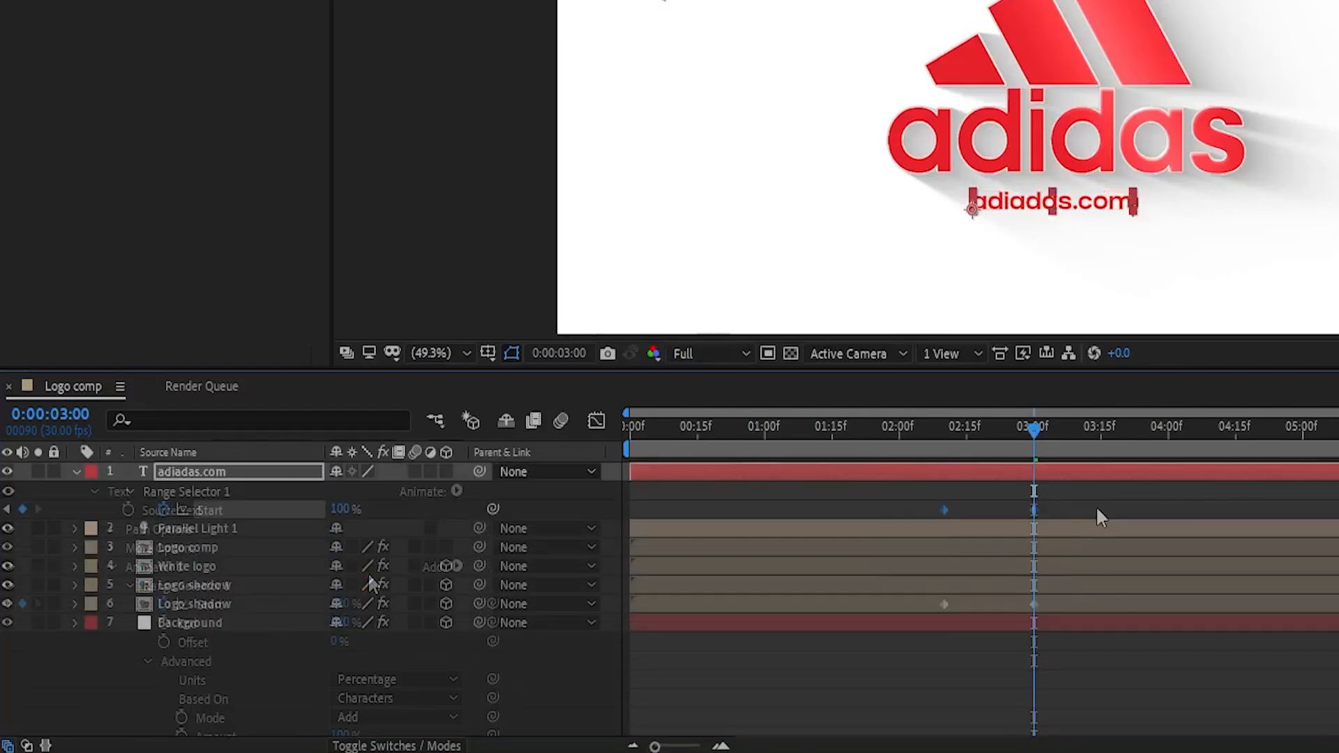
- Apply Easy Ease to both Start keyframes of the website text and return to the start of the composition
left_click_drag(1077, 494, 887, 515)
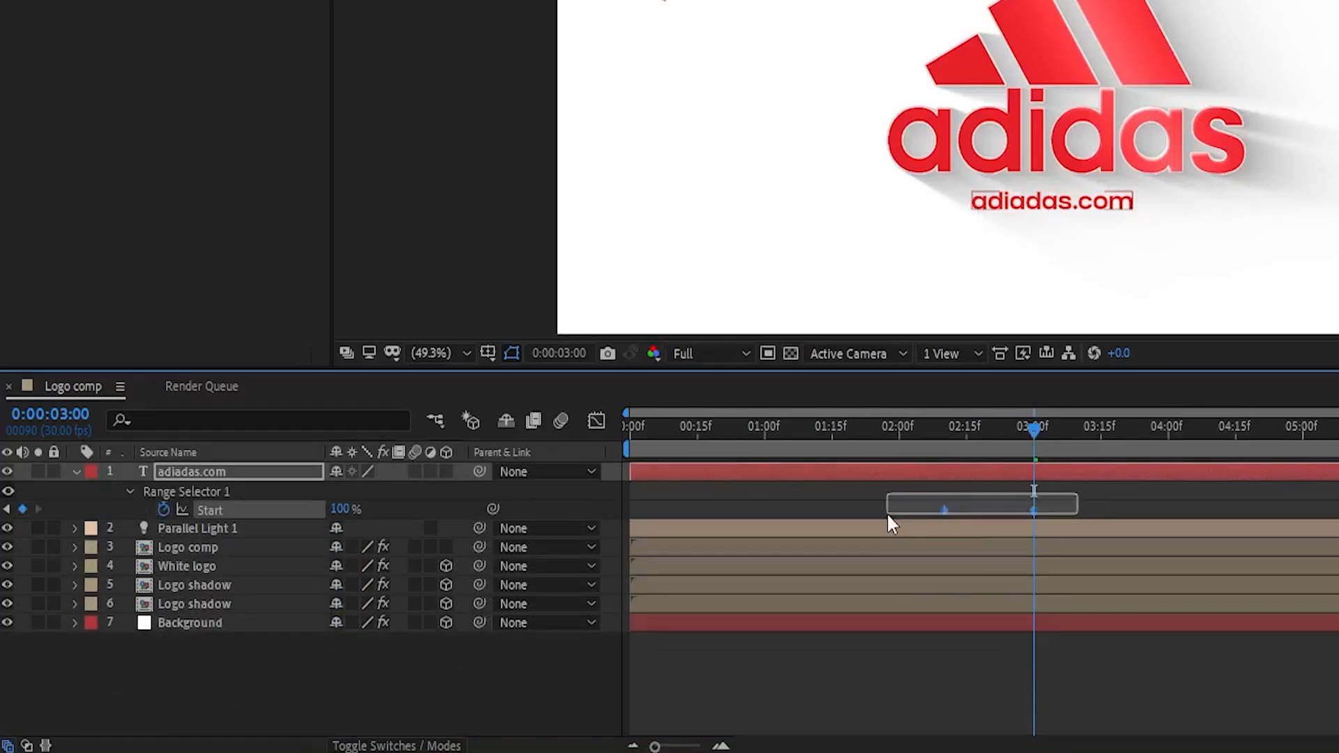
right_click(944, 510)
mouse_move(973, 493)
left_click(1255, 565)
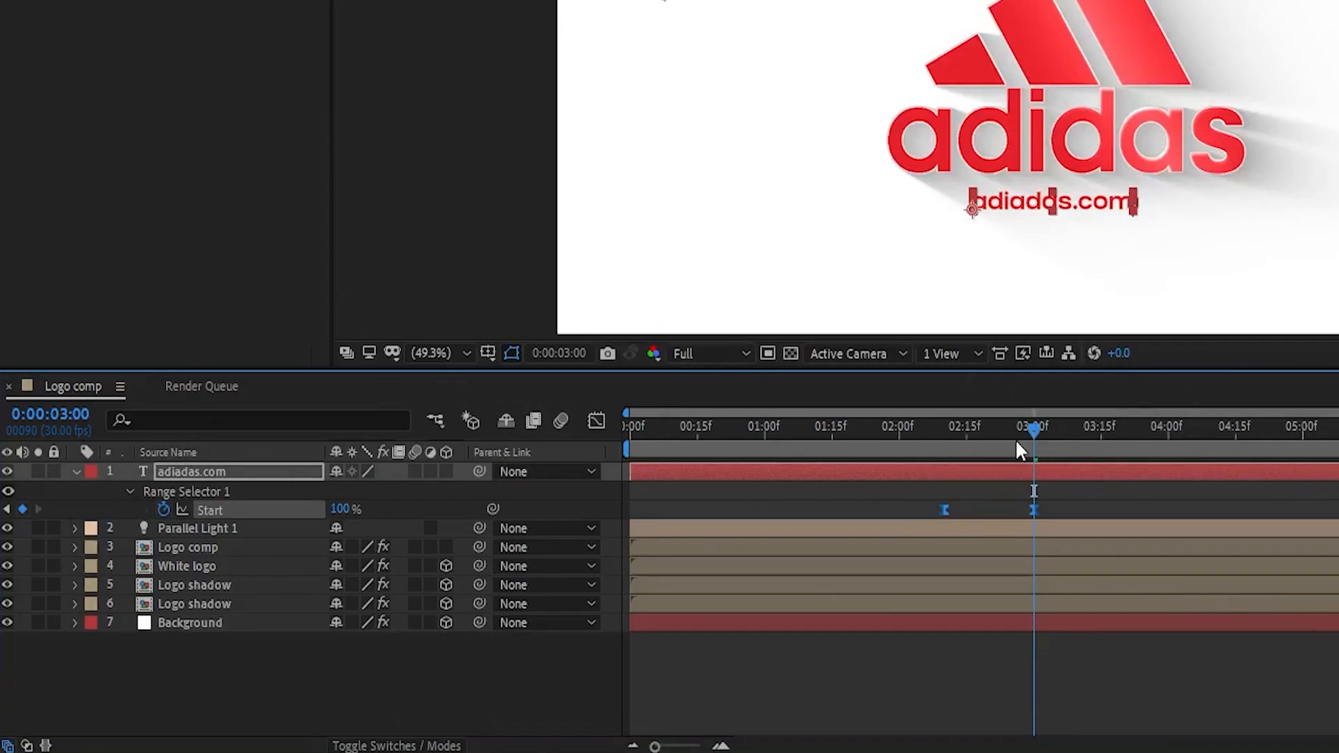
left_click_drag(1037, 437, 623, 468)
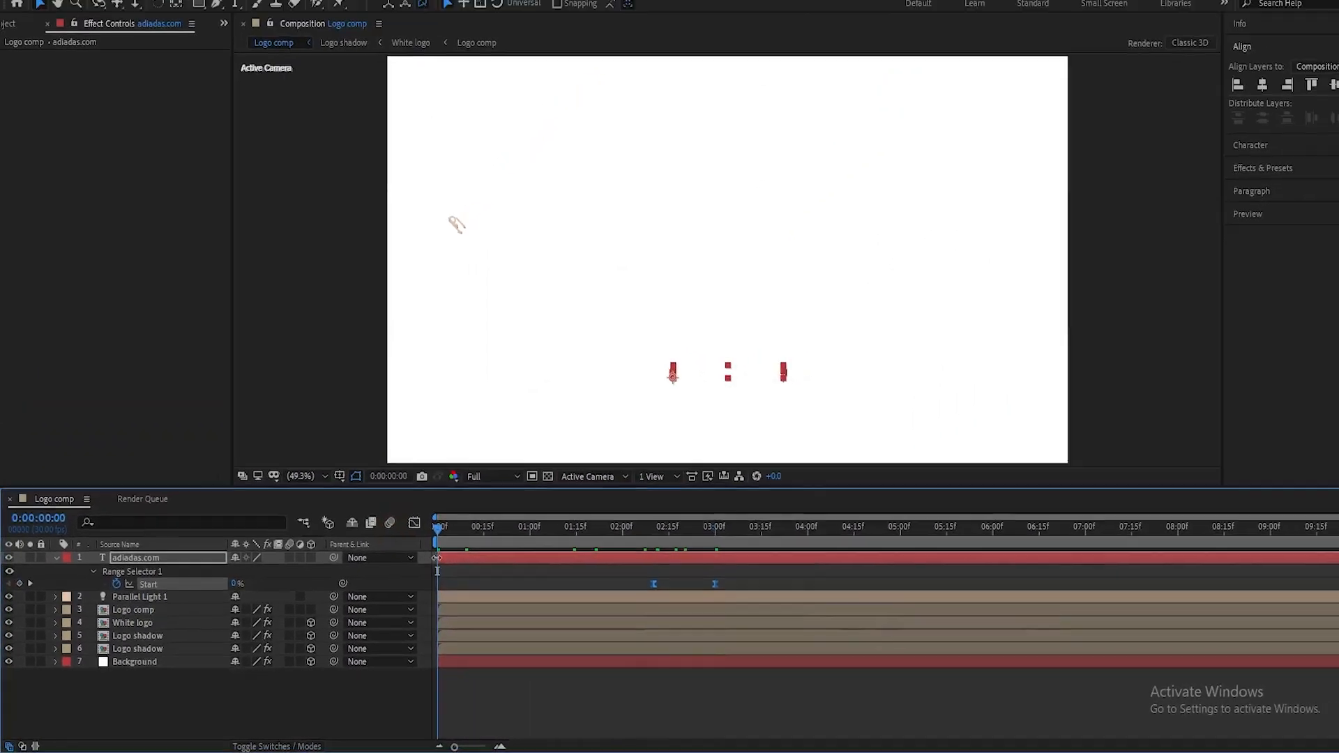